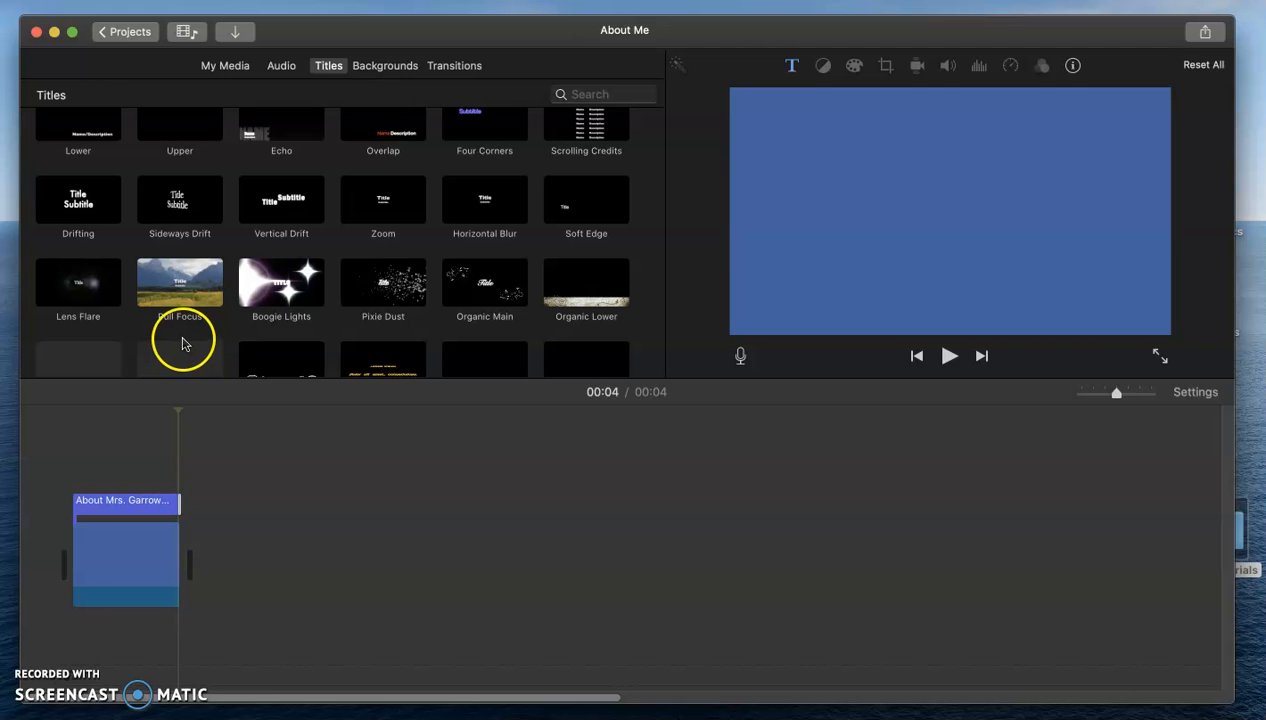
Step: Add a Blue background clip to the timeline after the first title clip
{"action": "left_click", "coordinate": [385, 67]}
{"action": "left_click", "coordinate": [396, 258]}
{"action": "left_click_drag", "start_coordinate": [387, 249], "coordinate": [285, 562]}
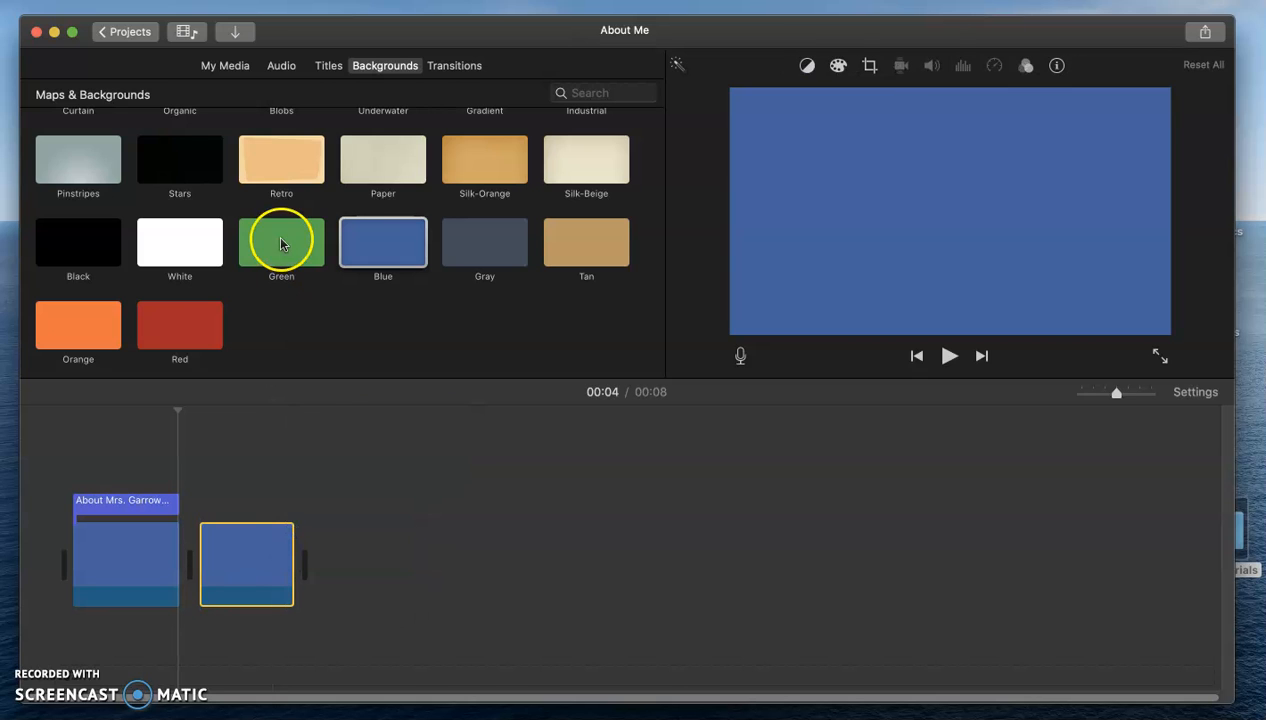
Step: Place a Sideways Drift title over the second blue background clip
{"action": "left_click", "coordinate": [323, 65]}
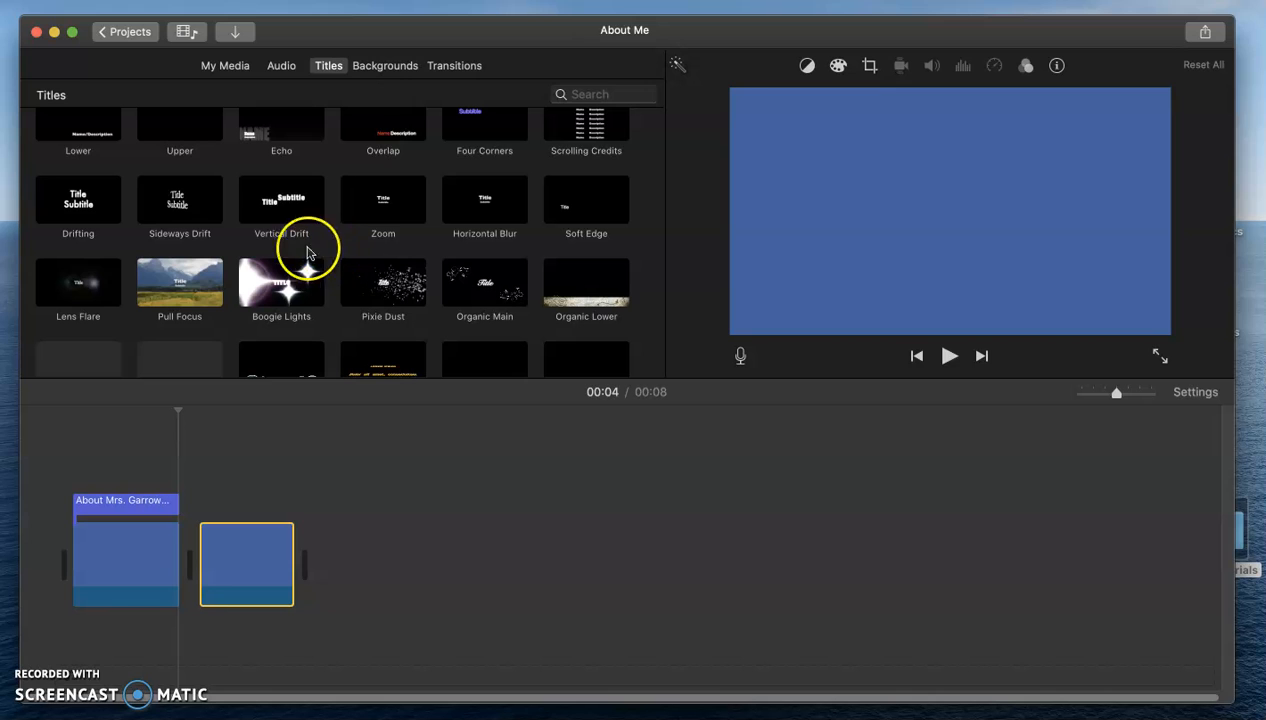
{"action": "left_click", "coordinate": [175, 203]}
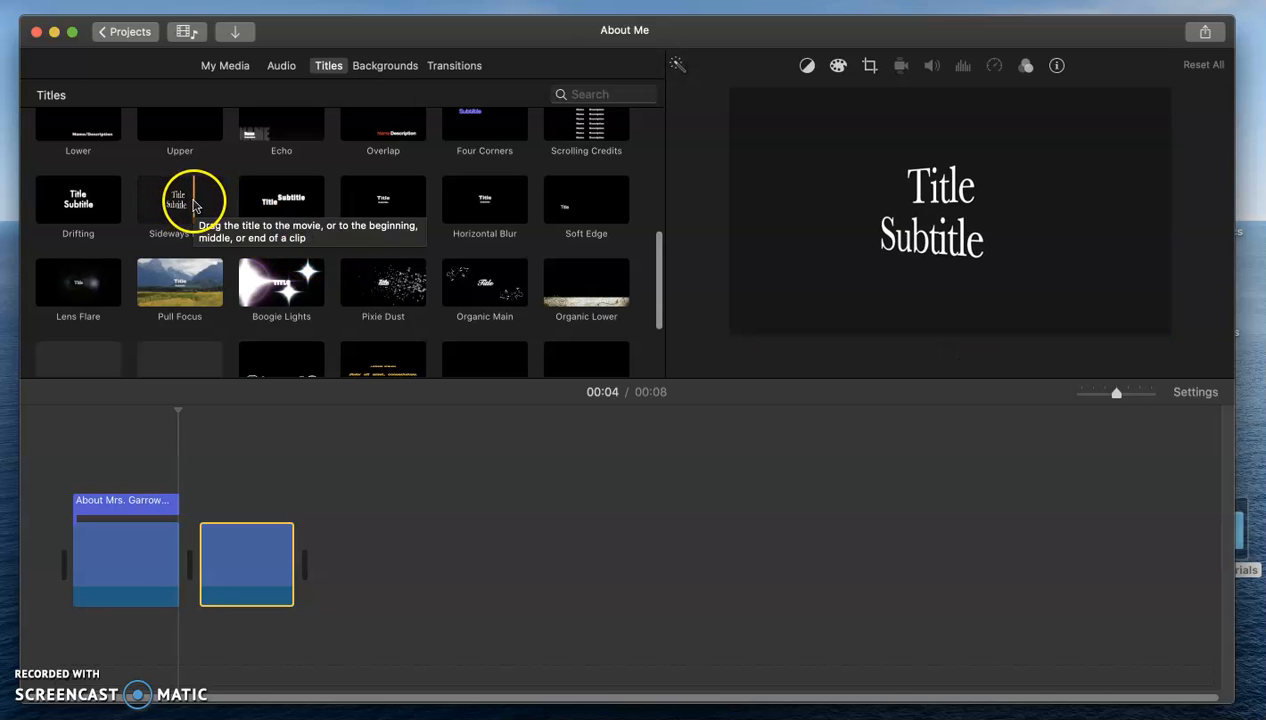
{"action": "left_click", "coordinate": [177, 205]}
{"action": "left_click_drag", "start_coordinate": [177, 205], "coordinate": [202, 473]}
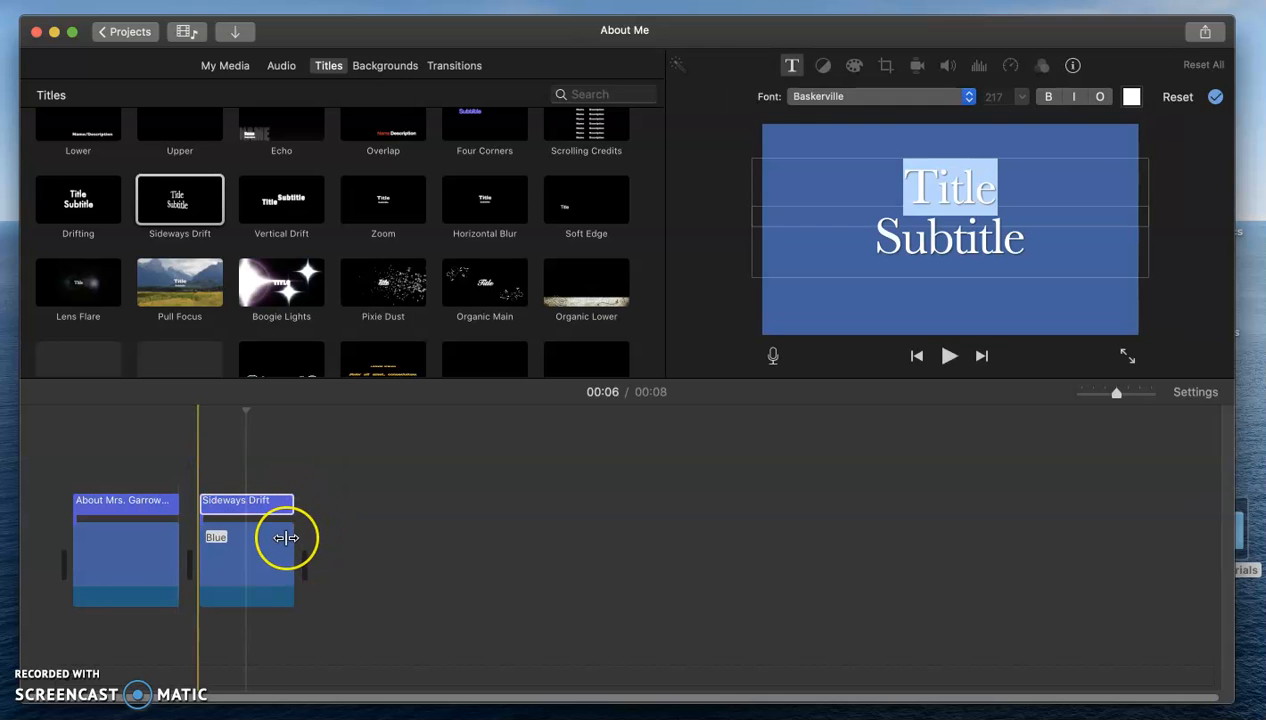
{"action": "left_click", "coordinate": [284, 503]}
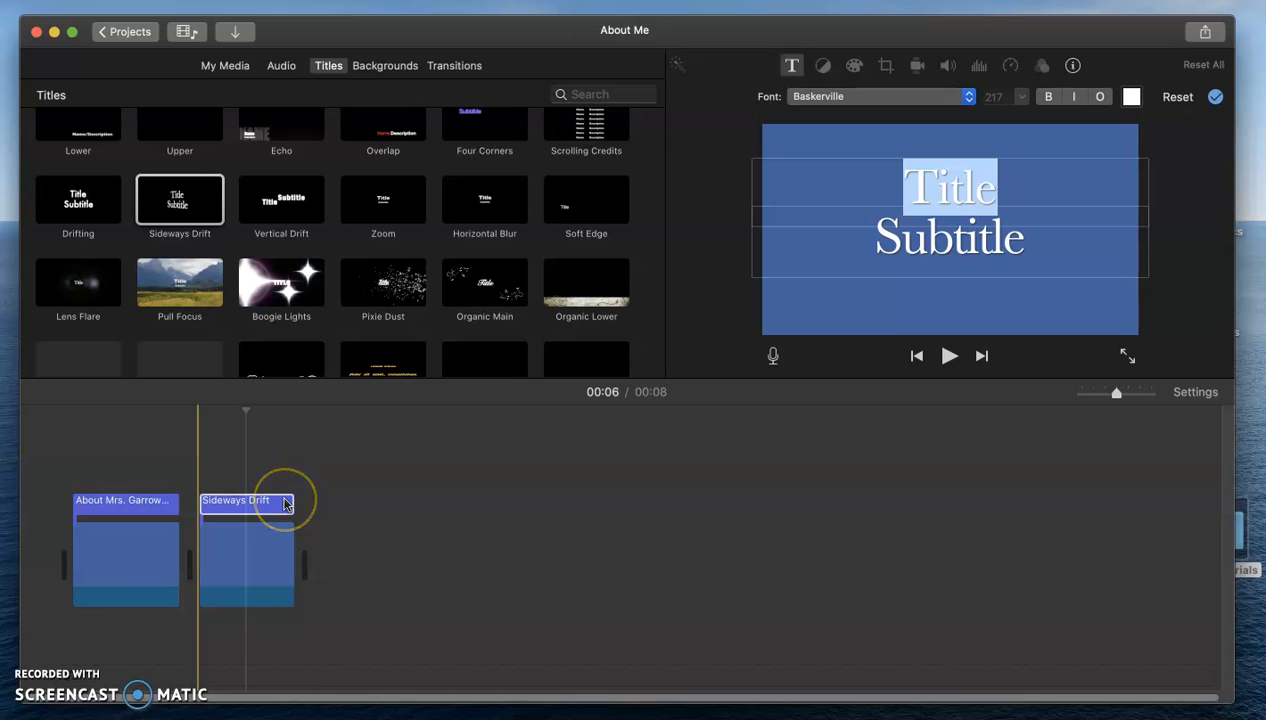
{"action": "left_click", "coordinate": [262, 506]}
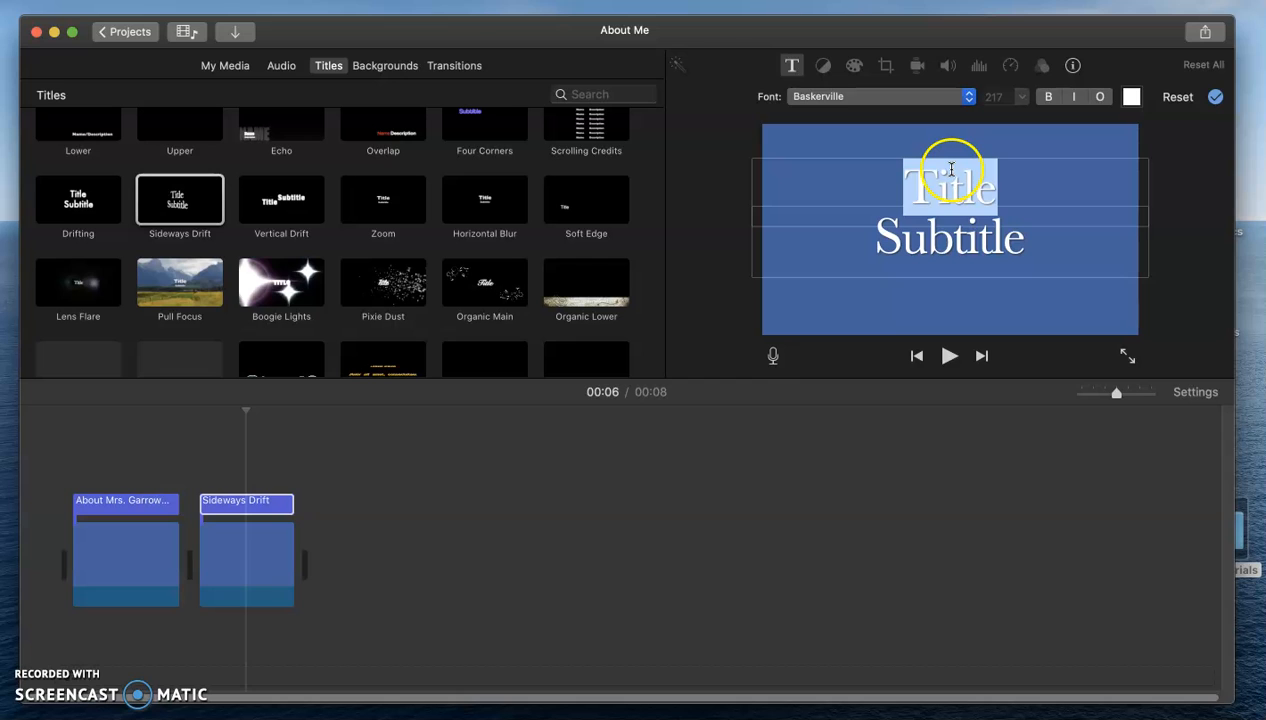
{"action": "left_click", "coordinate": [678, 558]}
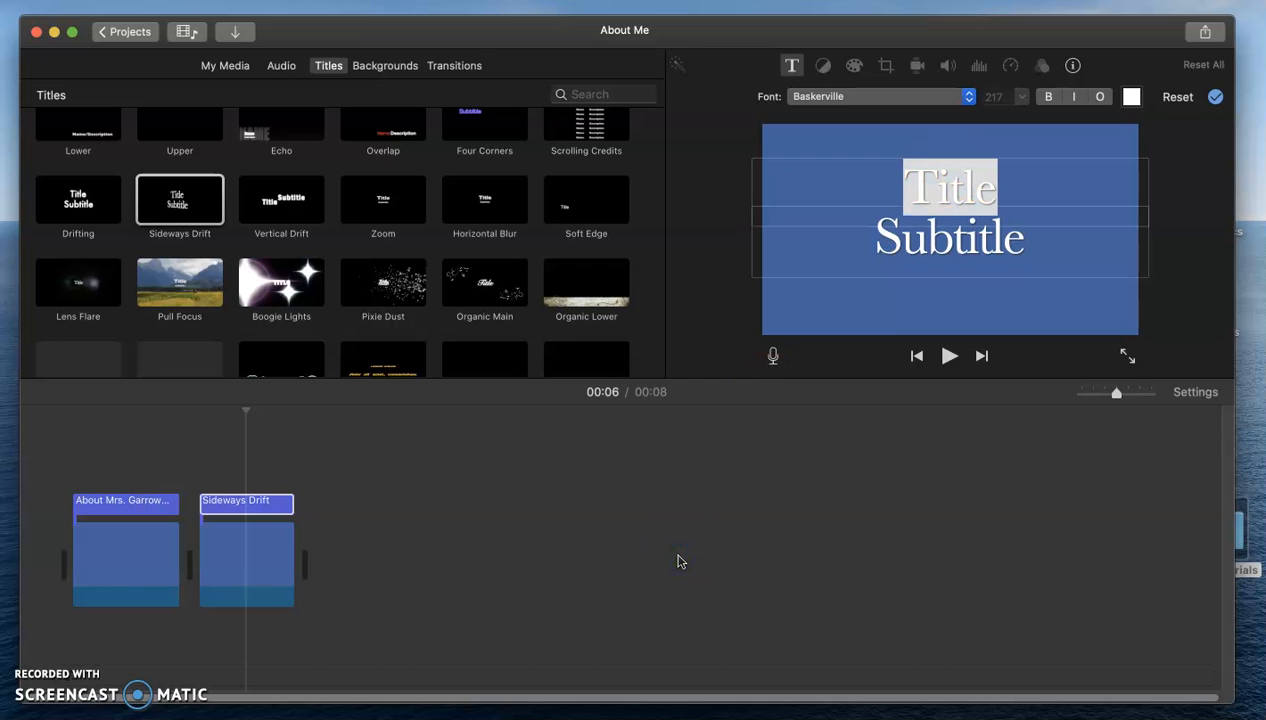
{"action": "left_click", "coordinate": [1215, 97]}
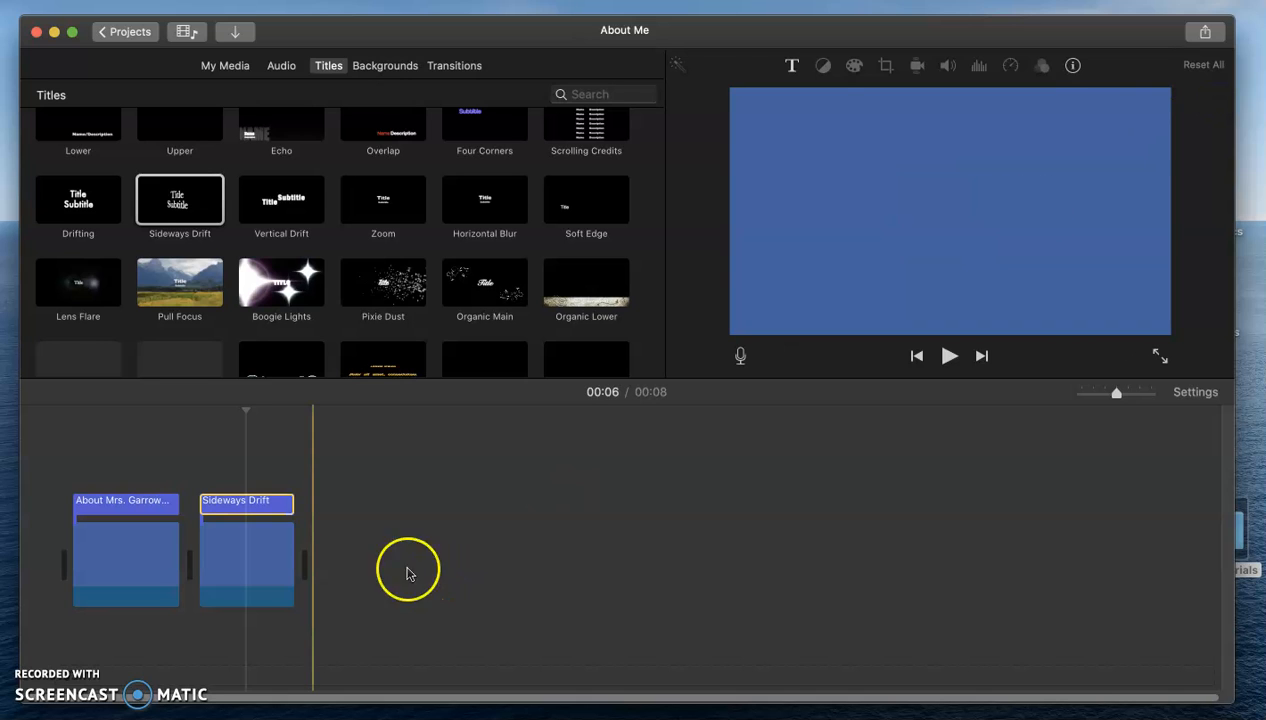
Step: Set the Sideways Drift title's text to "Thanks" and its subtitle to "for watching!"
{"action": "double_click", "coordinate": [243, 503]}
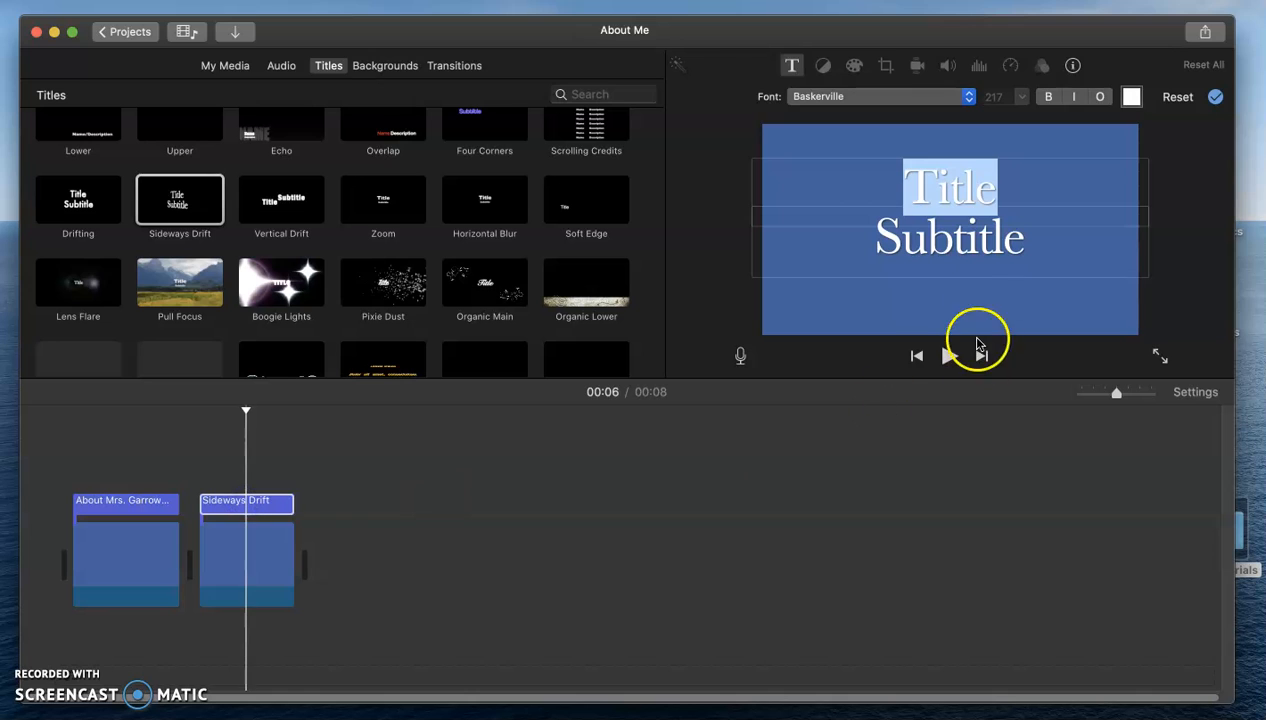
{"action": "type", "text": "Thanks"}
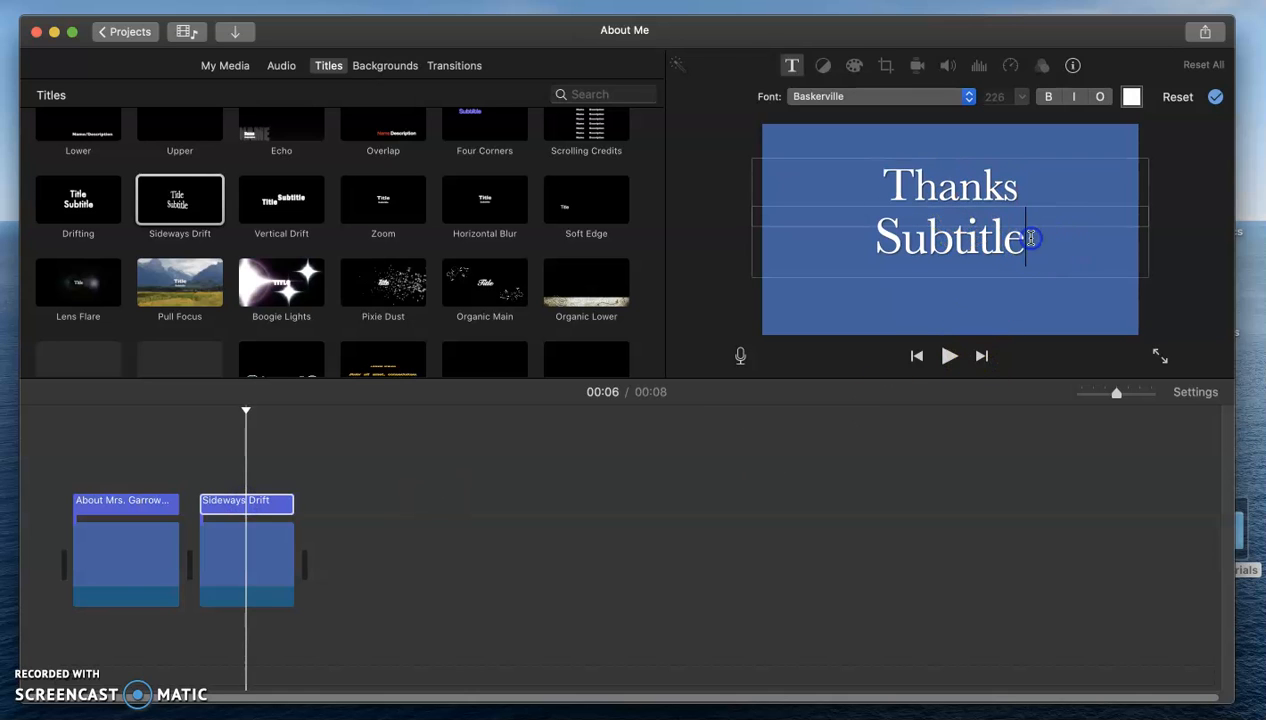
{"action": "left_click_drag", "start_coordinate": [1031, 237], "coordinate": [882, 237]}
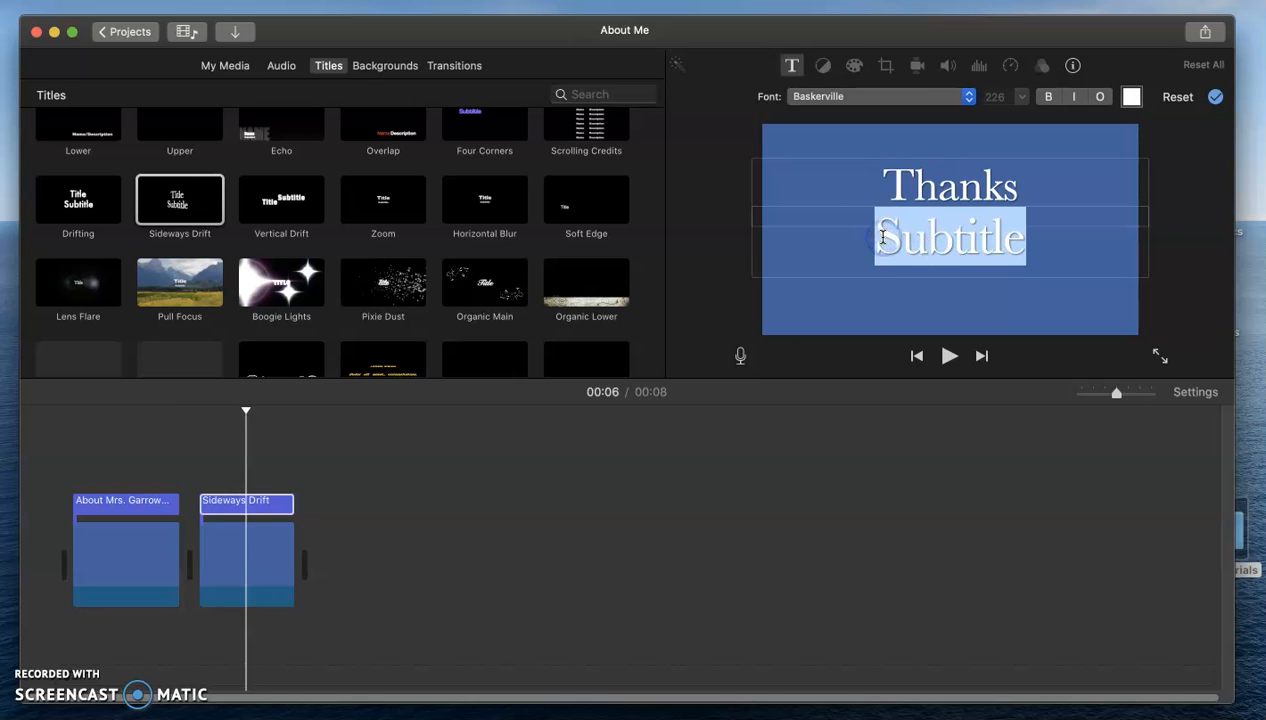
{"action": "type", "text": "d"}
{"action": "type", "text": "or watching!"}
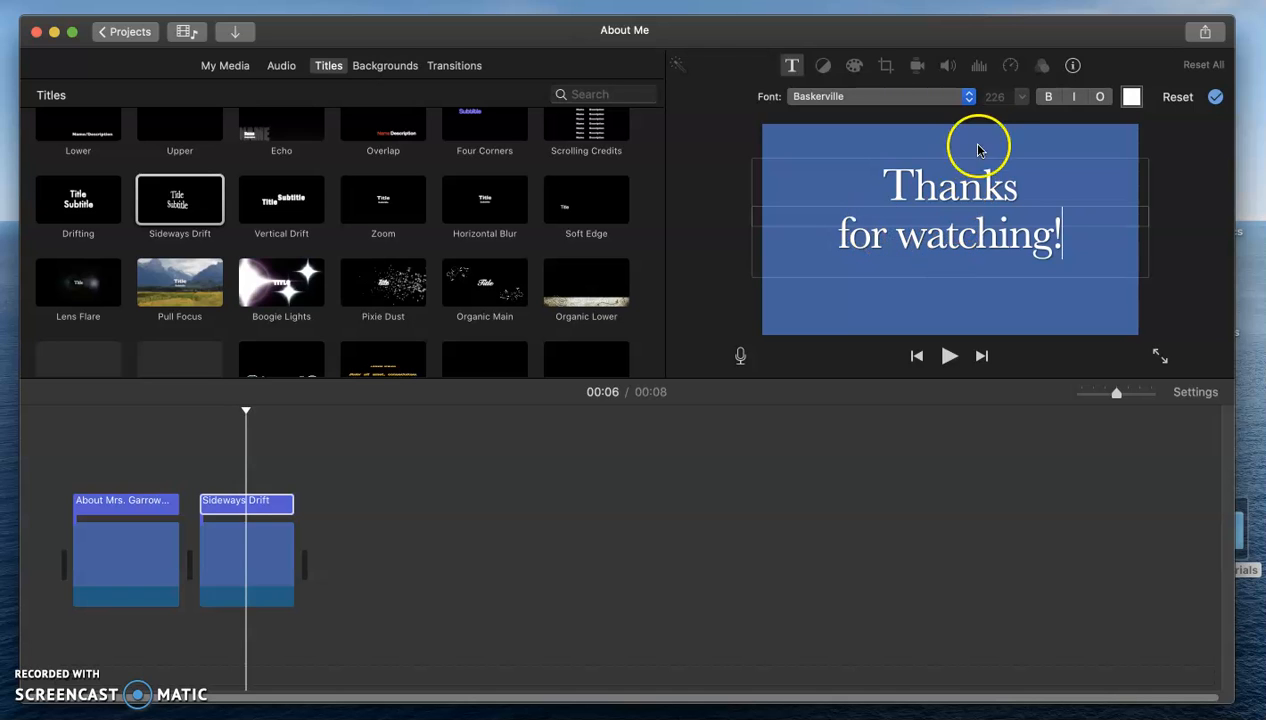
Step: Examine the font, size, bold, outline and colour options for the word "Thanks"
{"action": "left_click_drag", "start_coordinate": [1018, 189], "coordinate": [879, 192]}
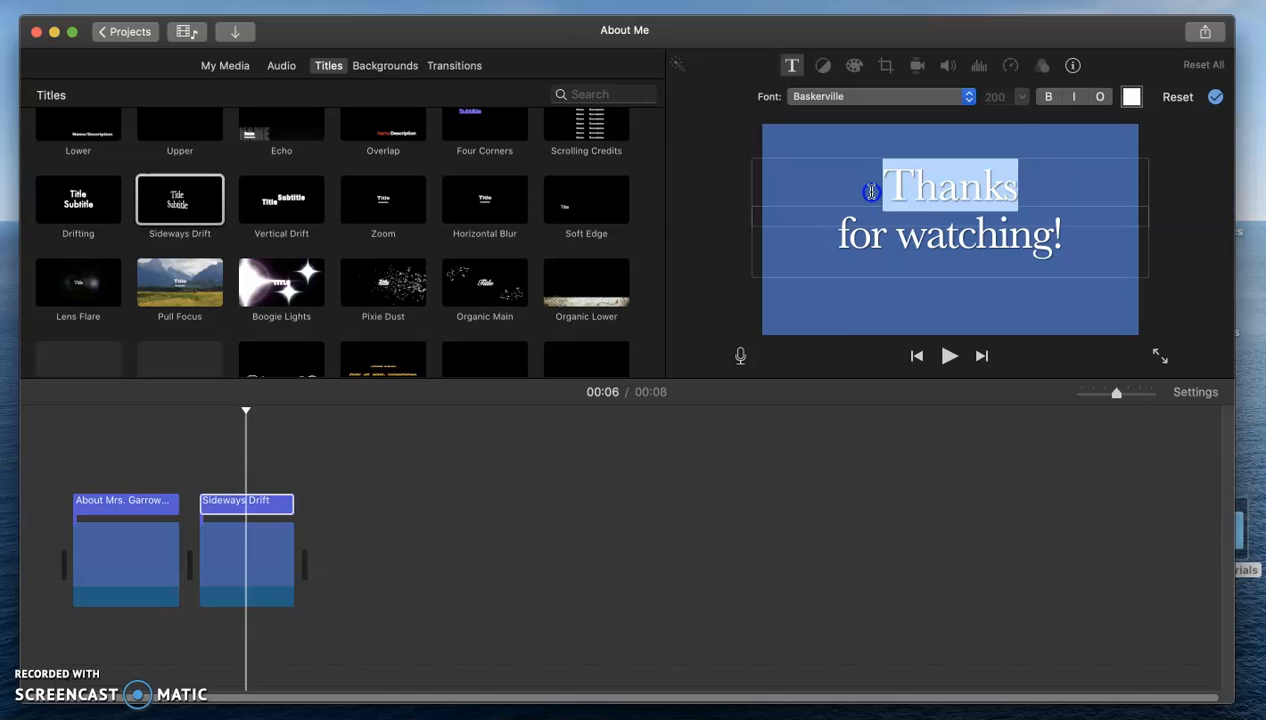
{"action": "left_click", "coordinate": [968, 97]}
{"action": "left_click", "coordinate": [995, 105]}
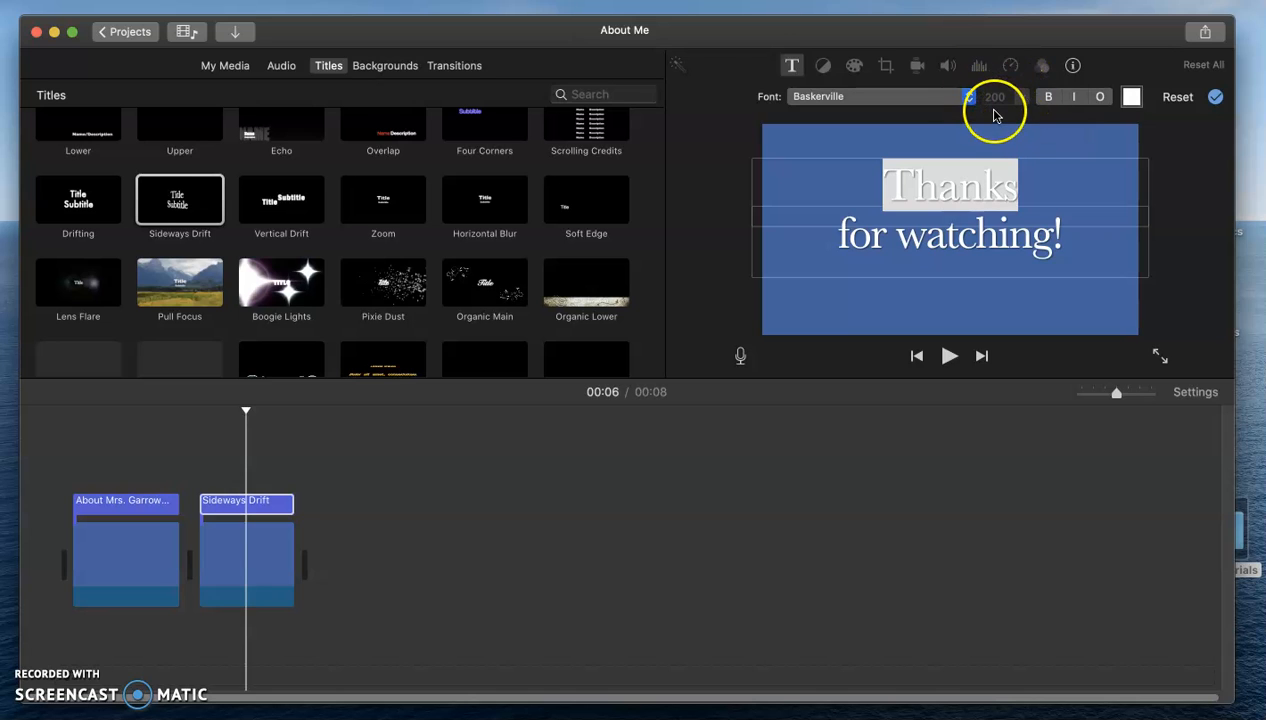
{"action": "left_click", "coordinate": [1018, 99]}
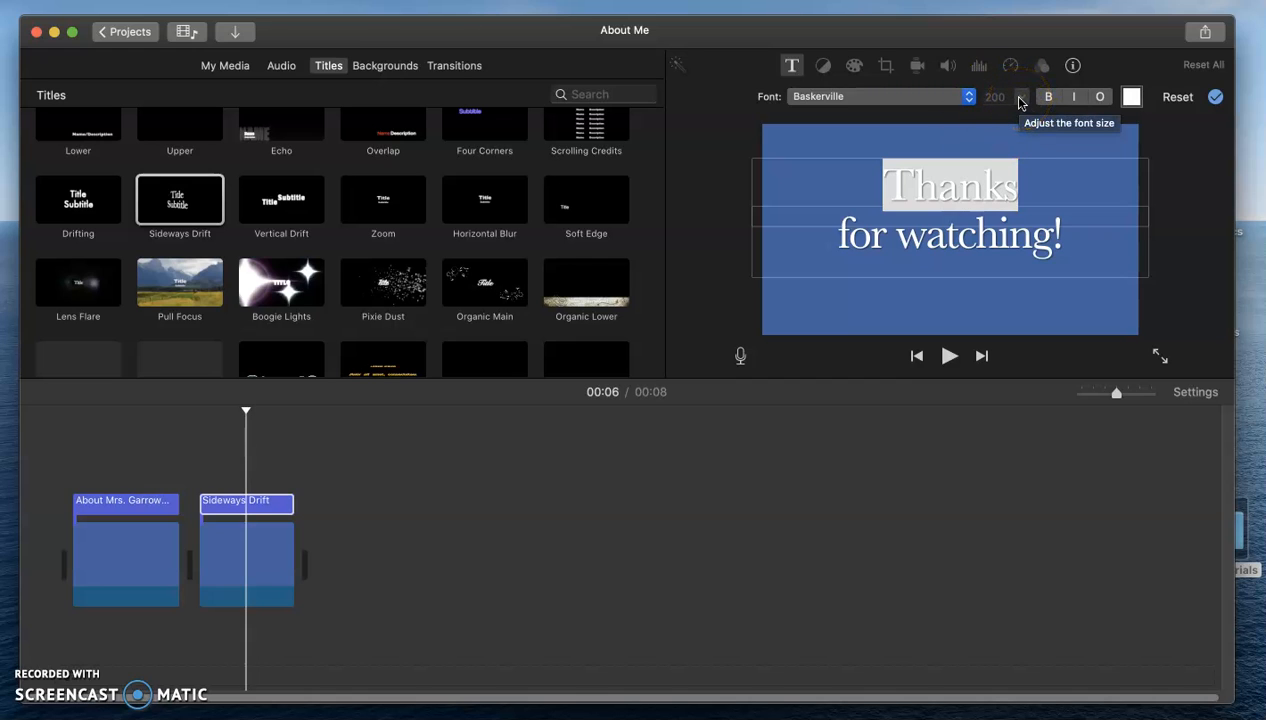
{"action": "left_click", "coordinate": [1046, 99]}
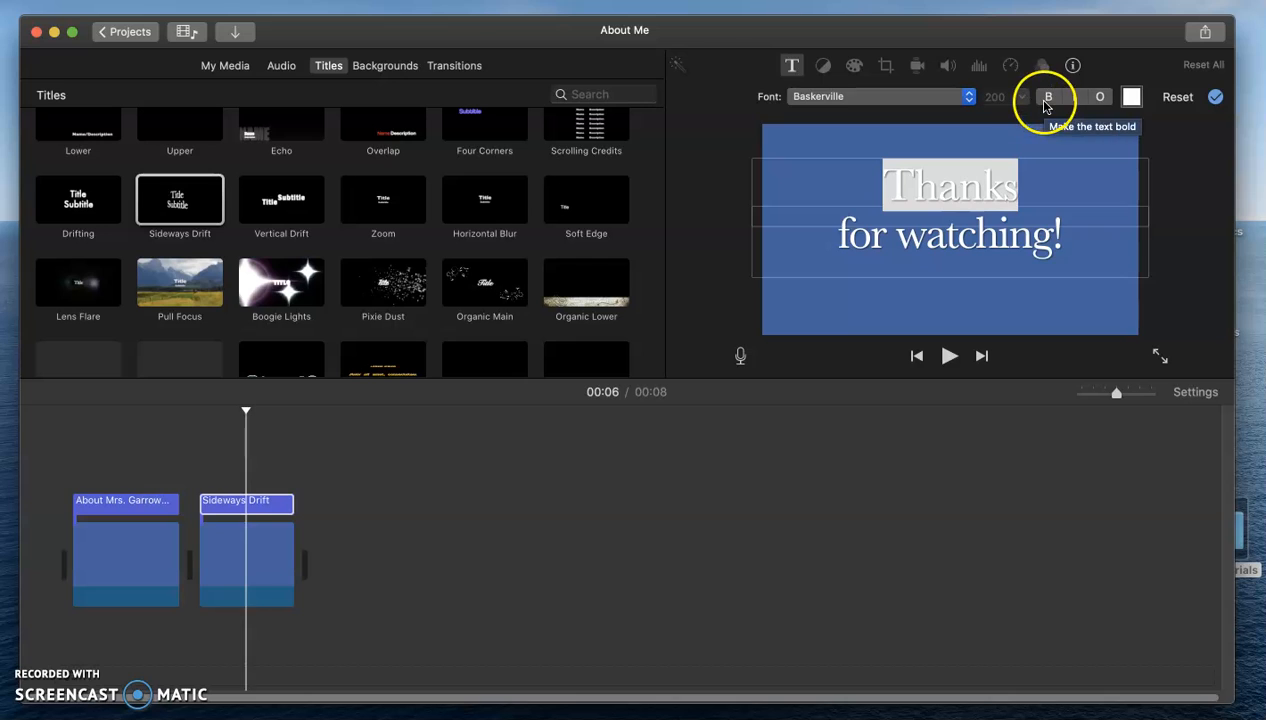
{"action": "left_click", "coordinate": [1100, 104]}
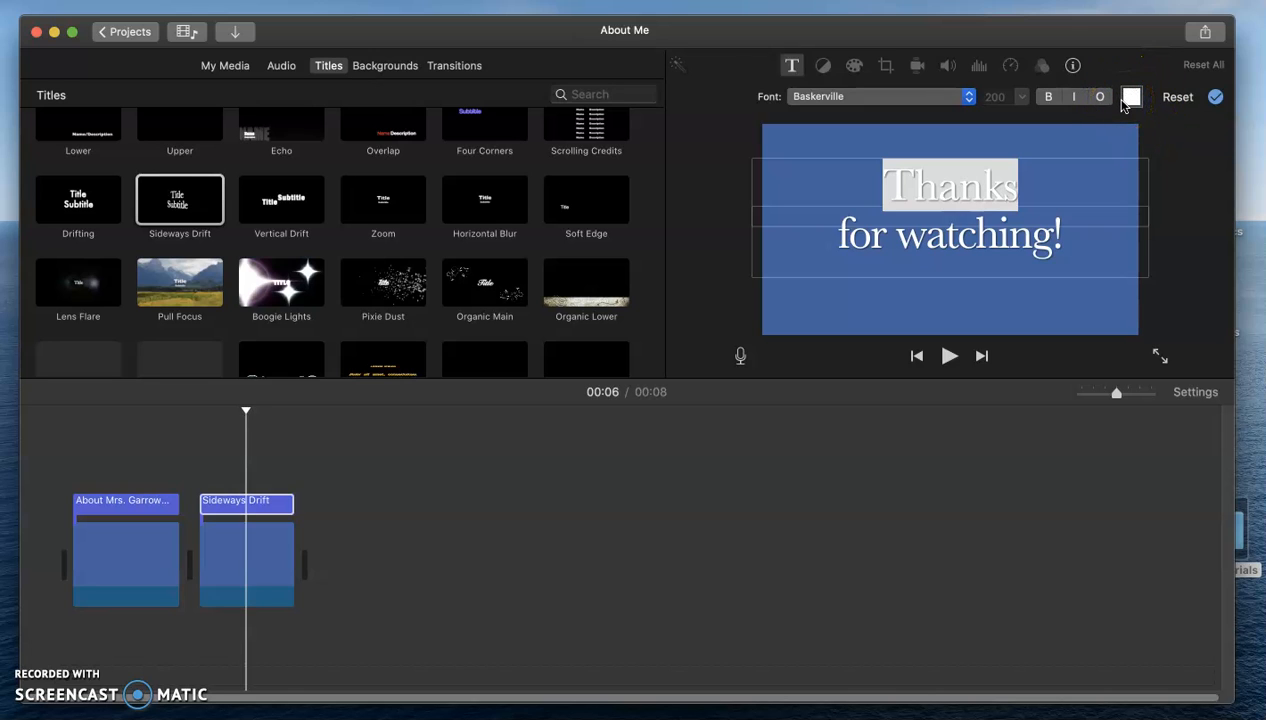
{"action": "left_click", "coordinate": [1174, 277]}
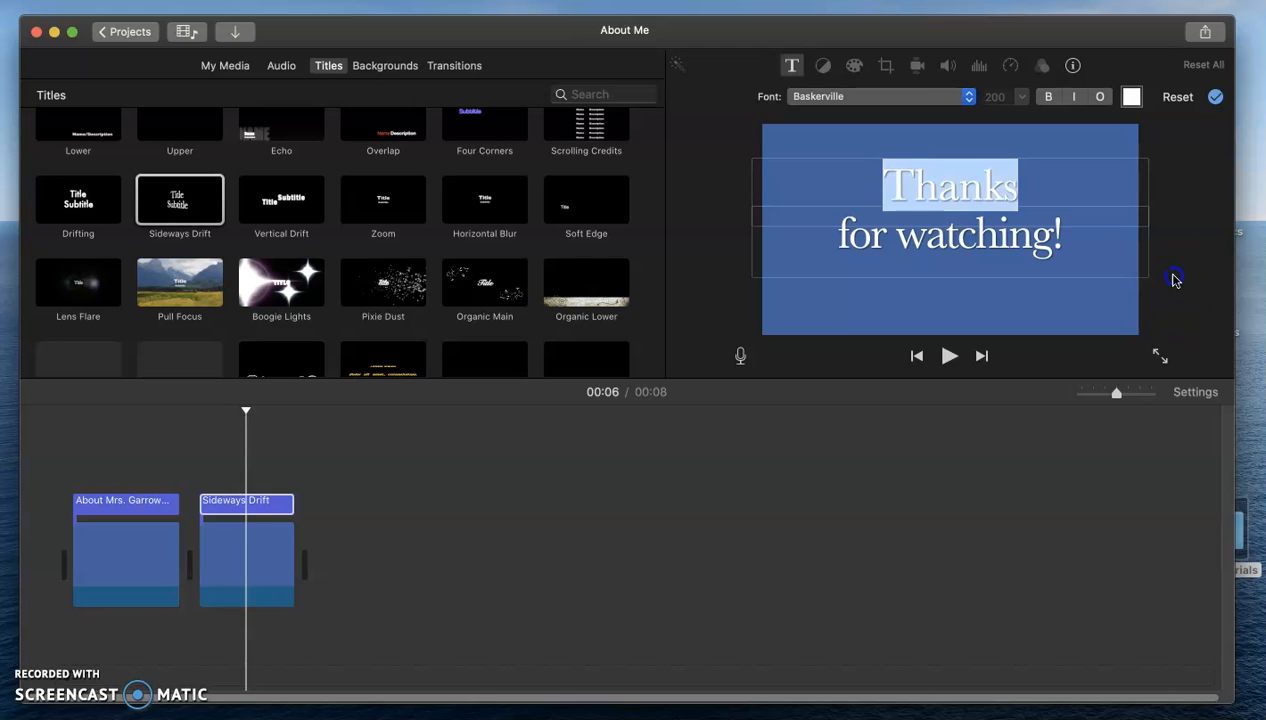
Step: Apply the closing title's text edits and play the clip to preview them
{"action": "left_click", "coordinate": [1215, 96]}
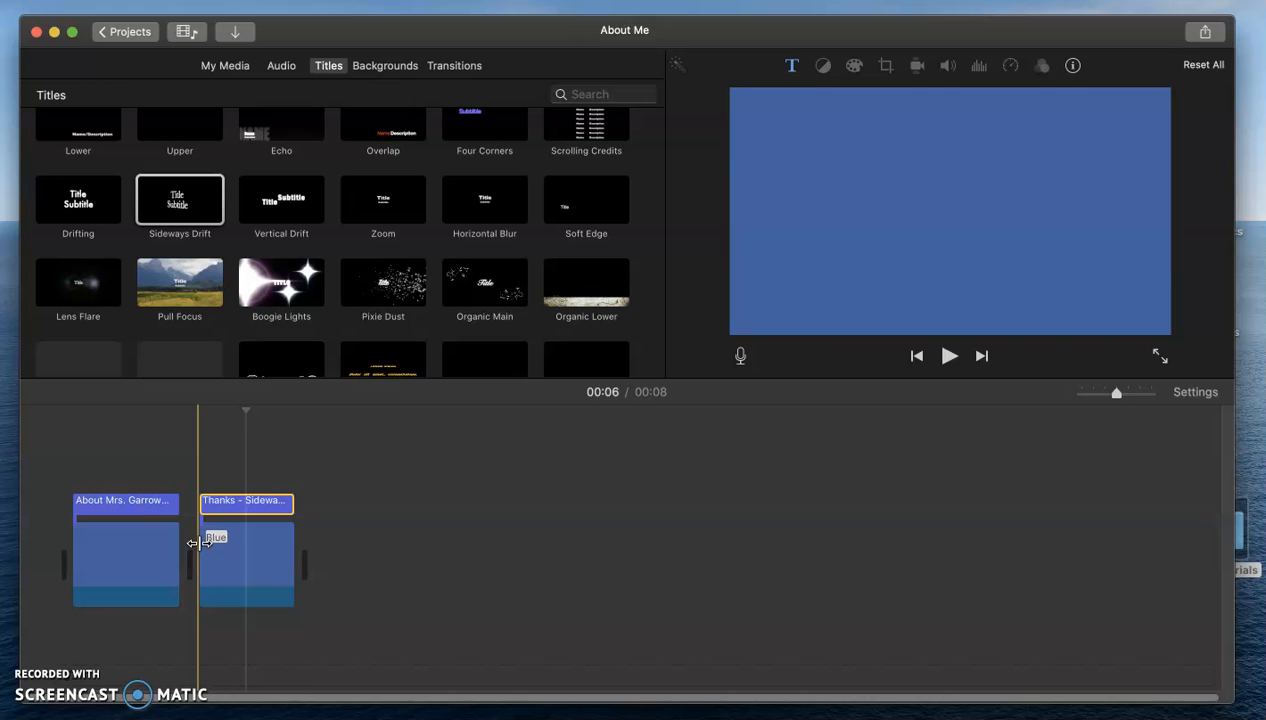
{"action": "key", "text": "space"}
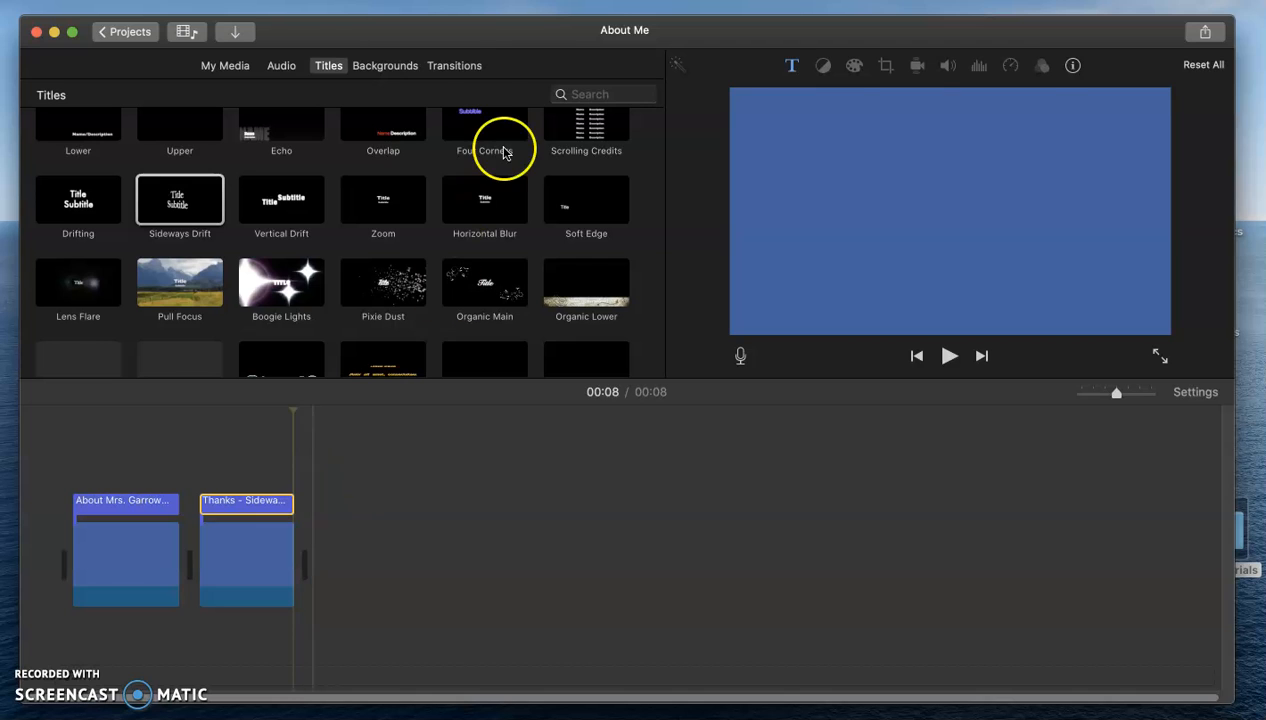
Step: Browse the available transitions and preview styles such as Mosaic and Page Curl Right
{"action": "left_click", "coordinate": [453, 66]}
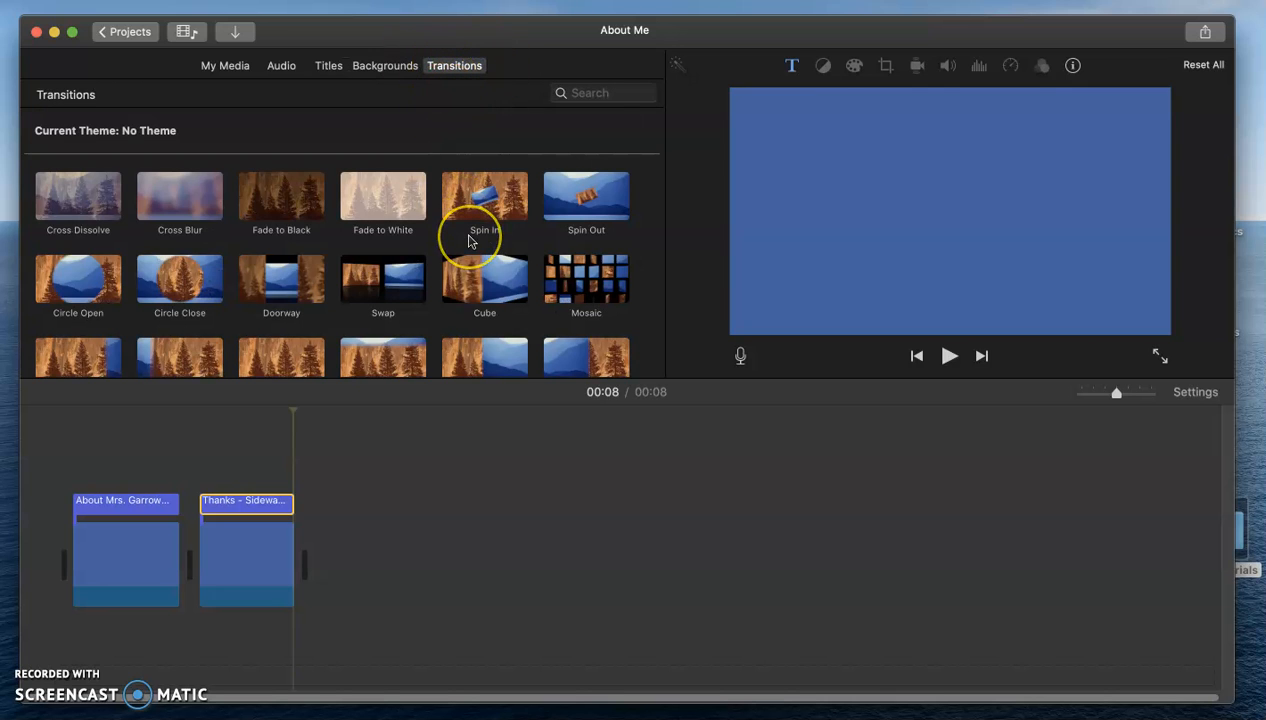
{"action": "scroll", "coordinate": [468, 240], "scroll_direction": "down", "scroll_amount": 2}
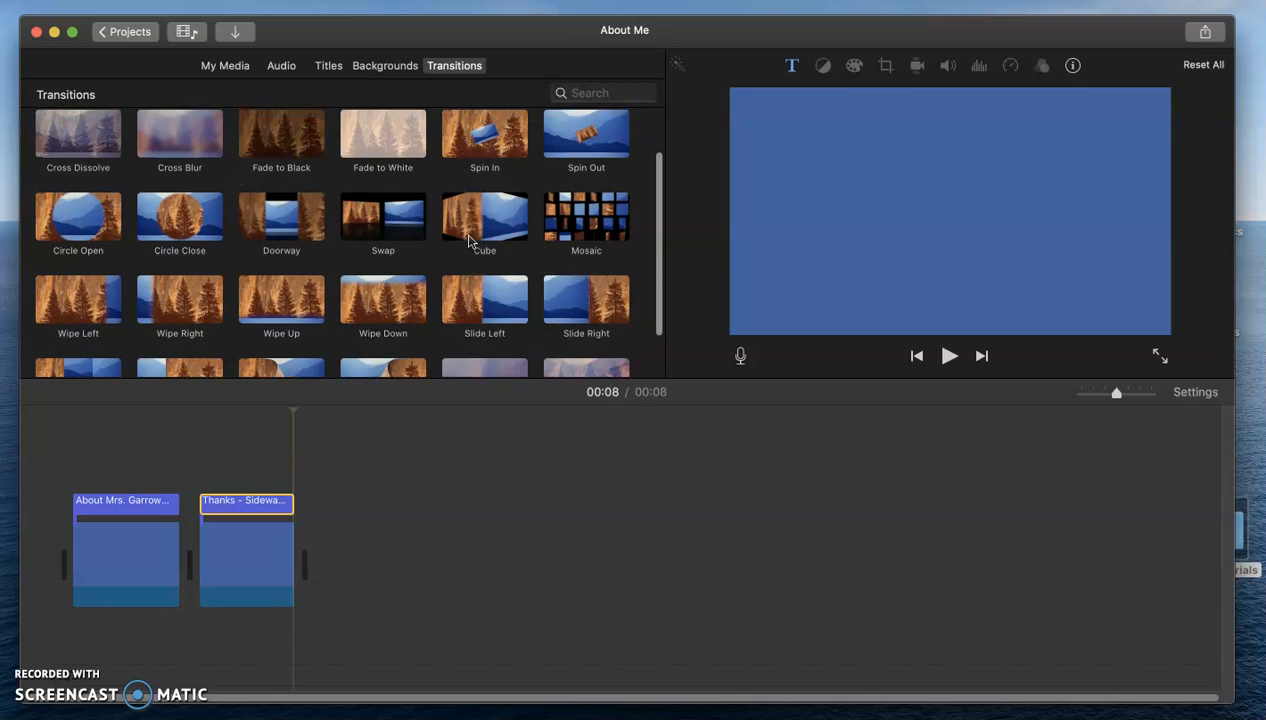
{"action": "scroll", "coordinate": [468, 240], "scroll_direction": "up", "scroll_amount": 1}
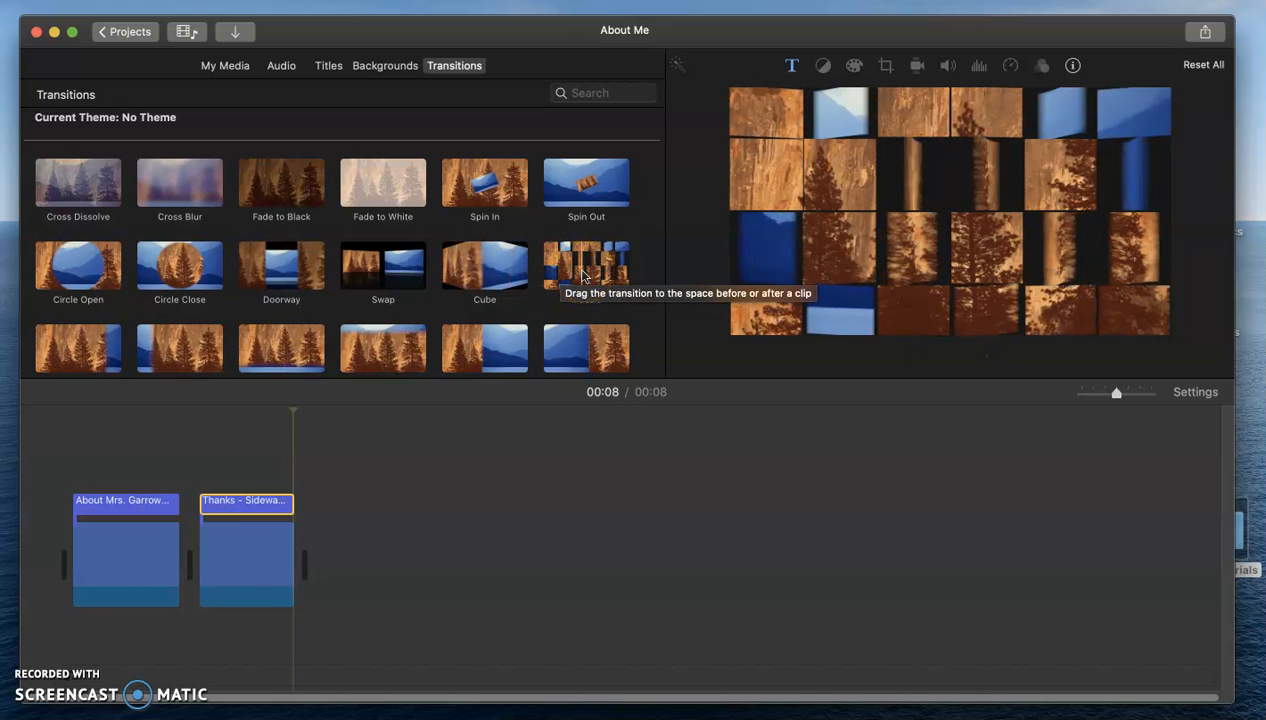
{"action": "scroll", "coordinate": [583, 276], "scroll_direction": "down", "scroll_amount": 5}
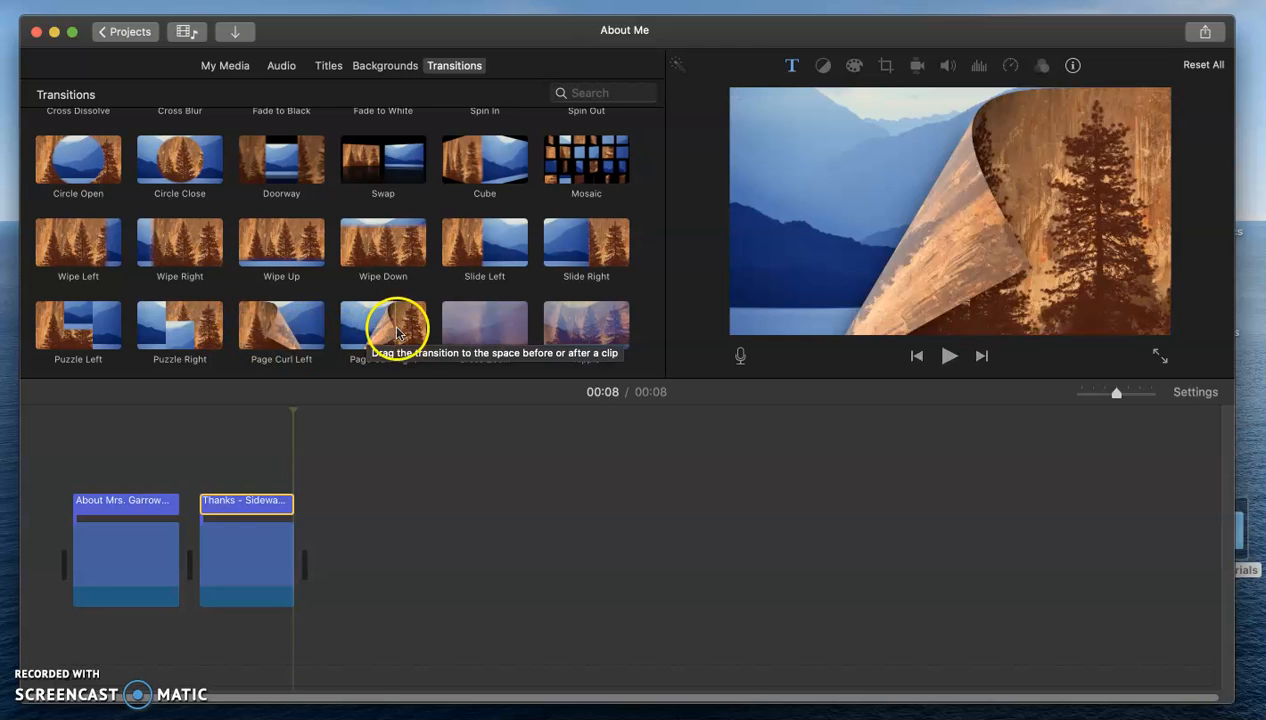
{"action": "scroll", "coordinate": [402, 333], "scroll_direction": "up", "scroll_amount": 3}
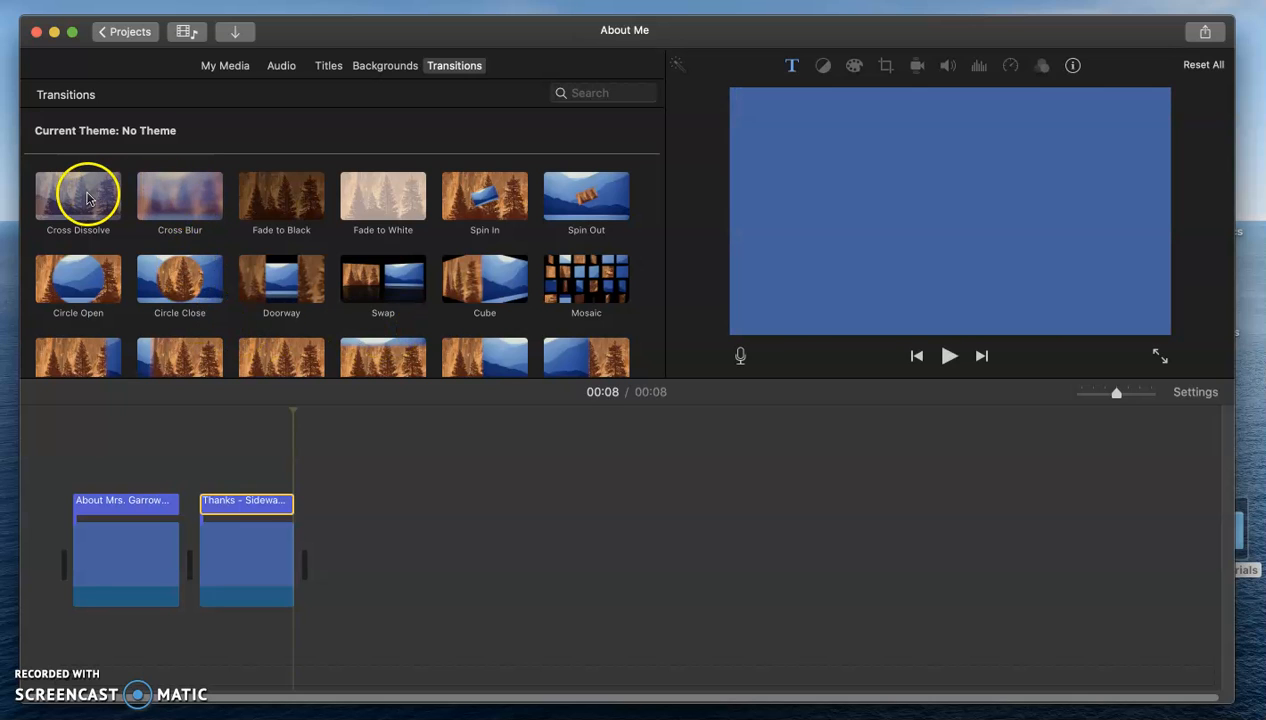
Step: Try a Cross Dissolve transition between the two clips and play the movie across it
{"action": "left_click", "coordinate": [87, 198]}
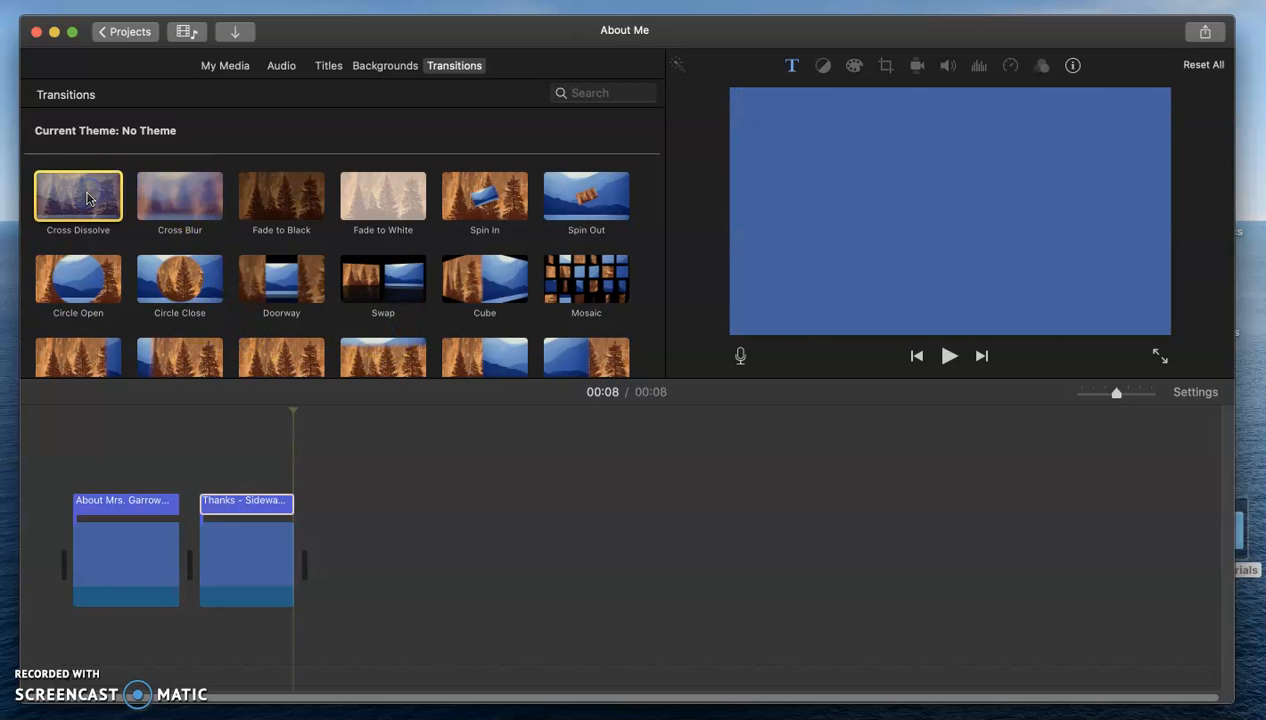
{"action": "left_click_drag", "start_coordinate": [87, 198], "coordinate": [172, 565]}
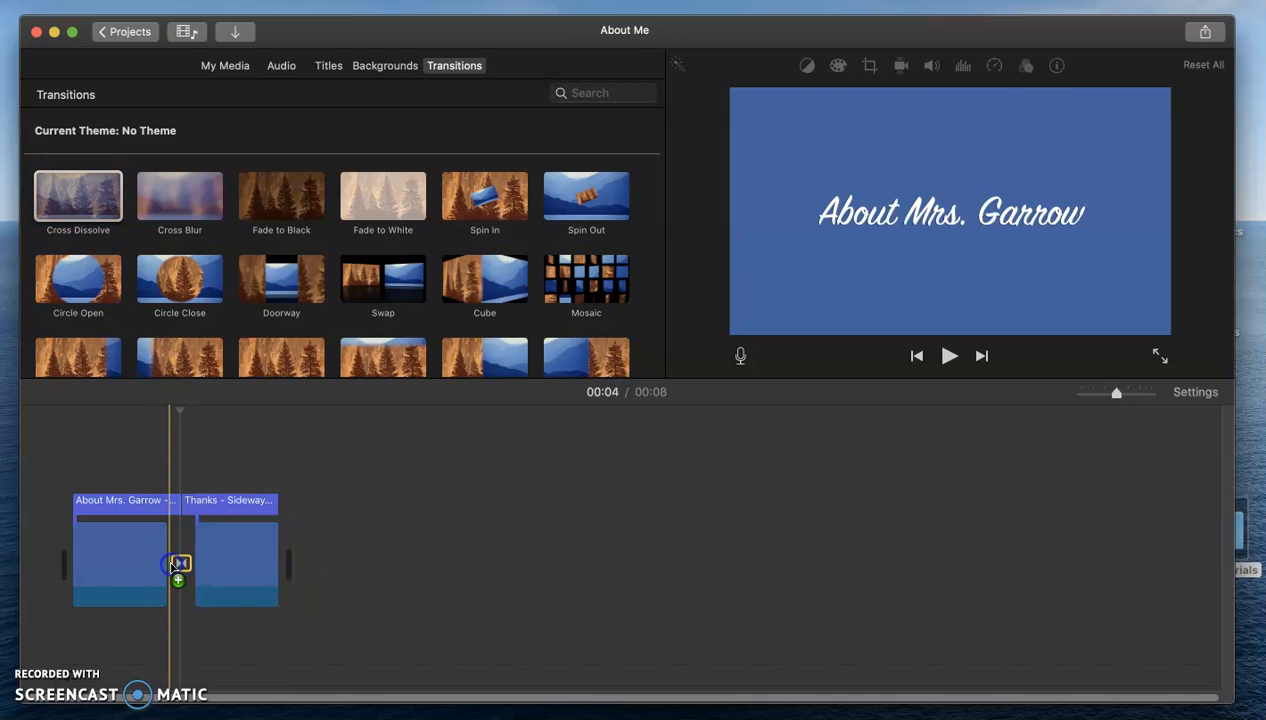
{"action": "left_click", "coordinate": [147, 568]}
{"action": "key", "text": "space"}
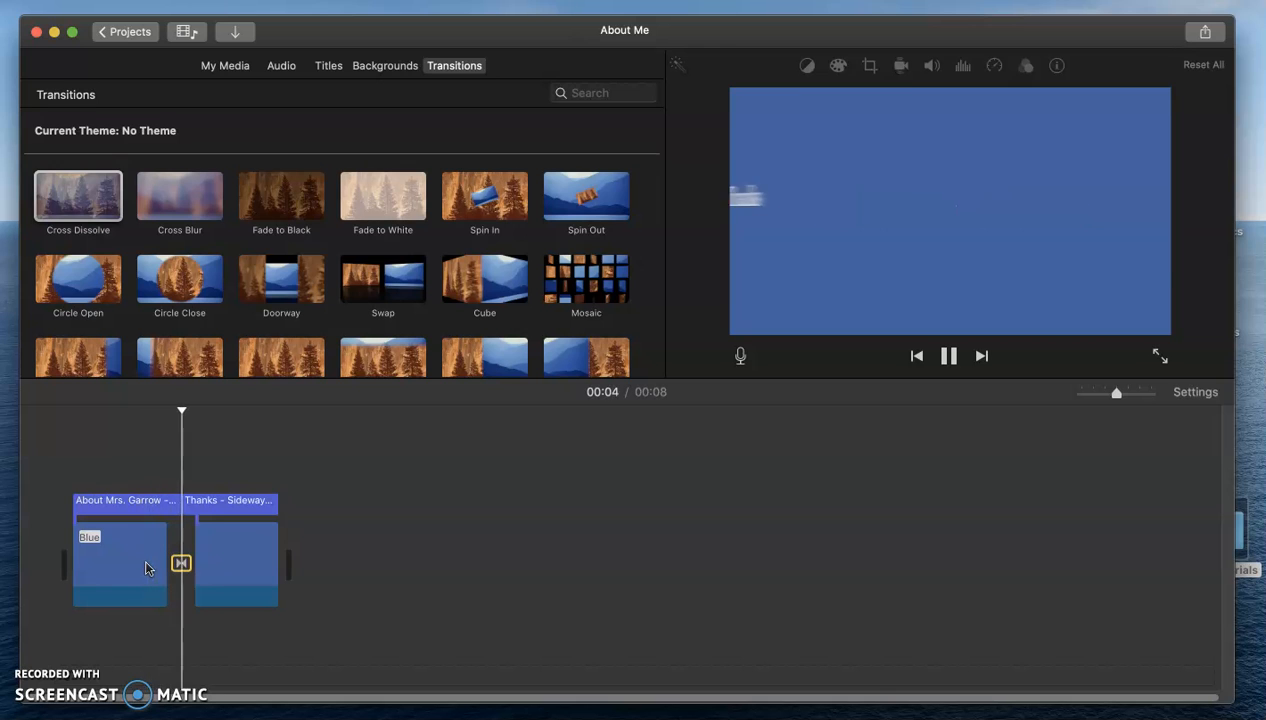
{"action": "key", "text": "space"}
{"action": "left_click", "coordinate": [98, 568]}
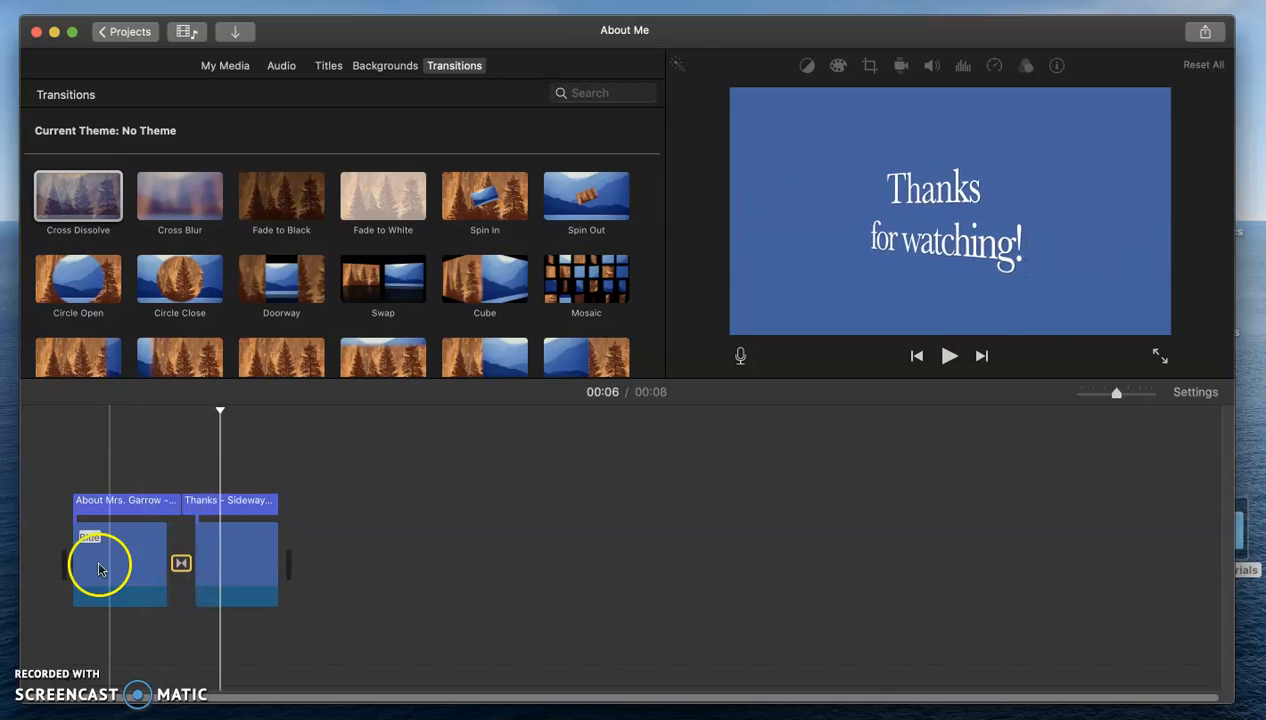
{"action": "left_click", "coordinate": [64, 560]}
{"action": "key", "text": "space"}
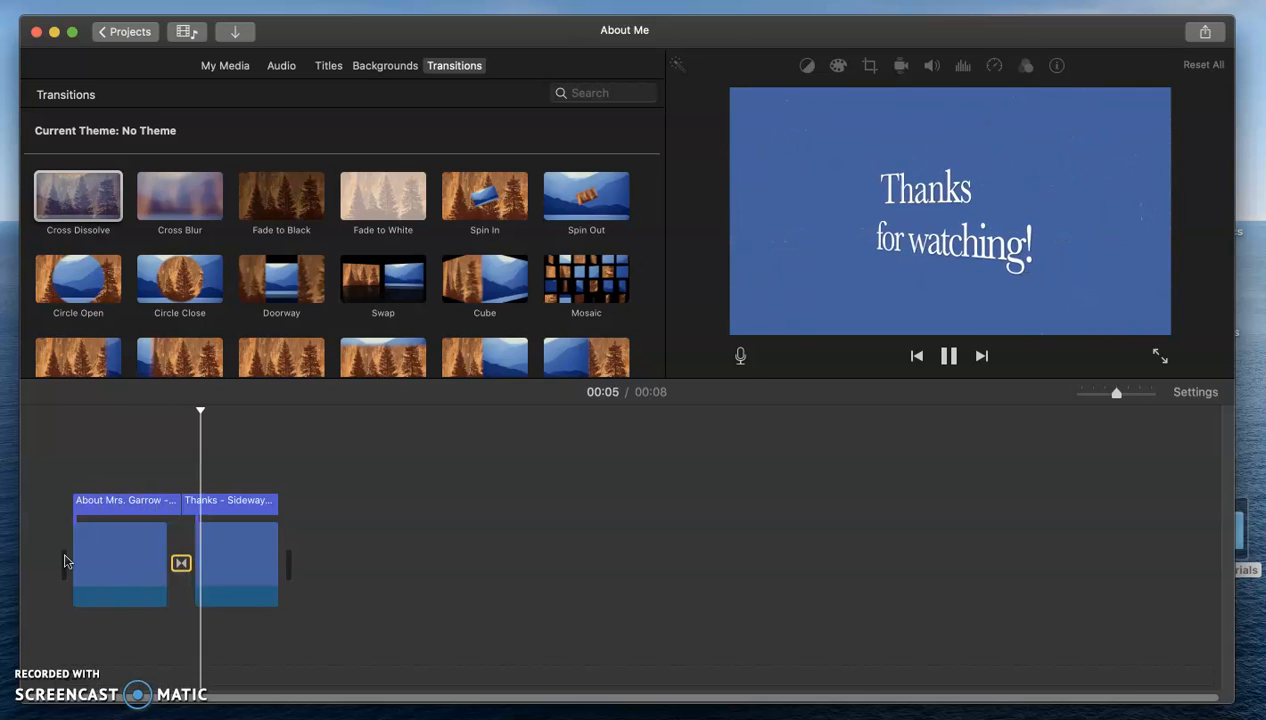
{"action": "key", "text": "space"}
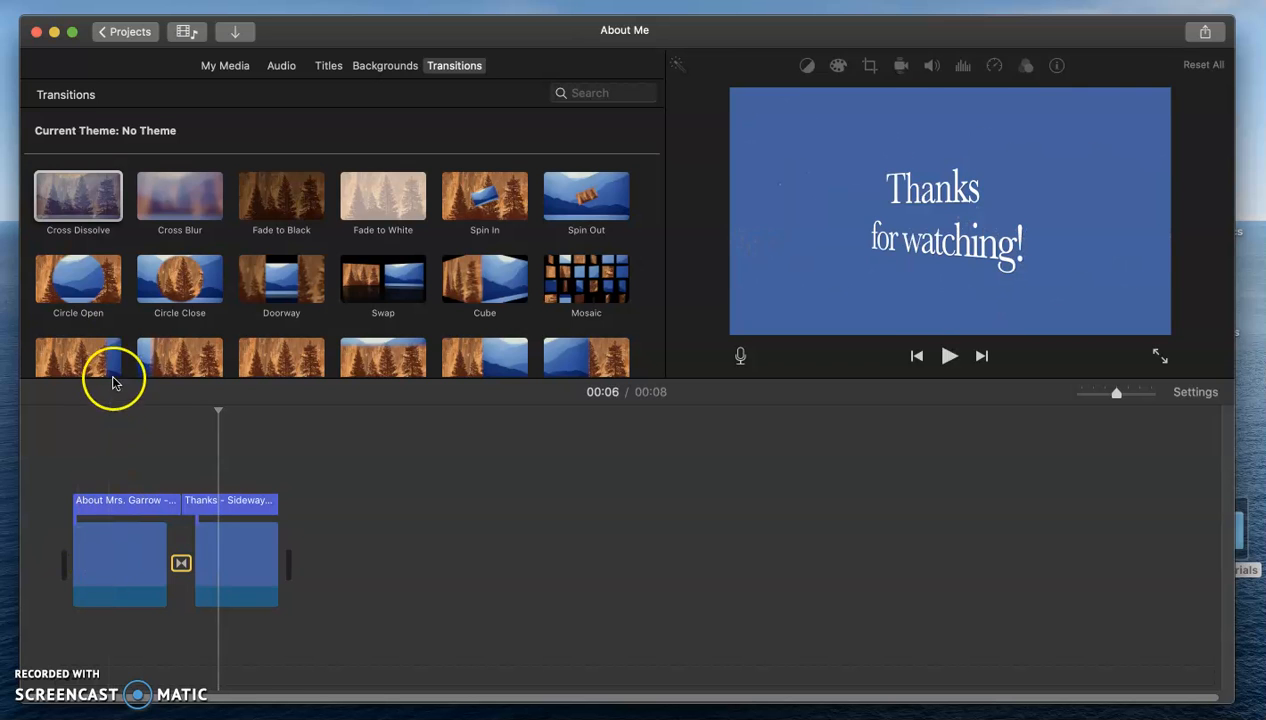
Step: Try Fade to Black as the transition between the two clips, and delete the transition
{"action": "left_click_drag", "start_coordinate": [282, 193], "coordinate": [184, 578]}
{"action": "left_click", "coordinate": [180, 570]}
{"action": "left_click", "coordinate": [180, 565]}
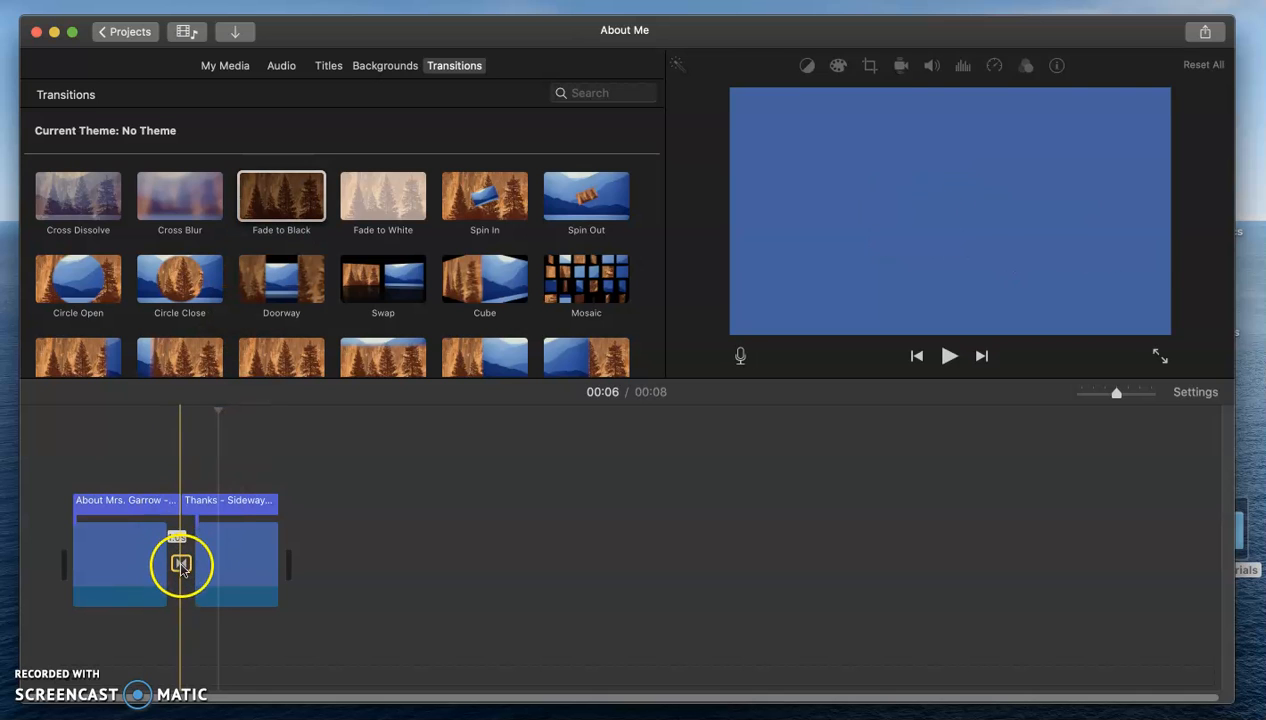
{"action": "key", "text": "Delete"}
Step: Add a Fade to Black transition between the two clips and play the movie from the start
{"action": "left_click_drag", "start_coordinate": [290, 195], "coordinate": [171, 573]}
{"action": "left_click", "coordinate": [82, 574]}
{"action": "left_click", "coordinate": [40, 574]}
{"action": "key", "text": "space"}
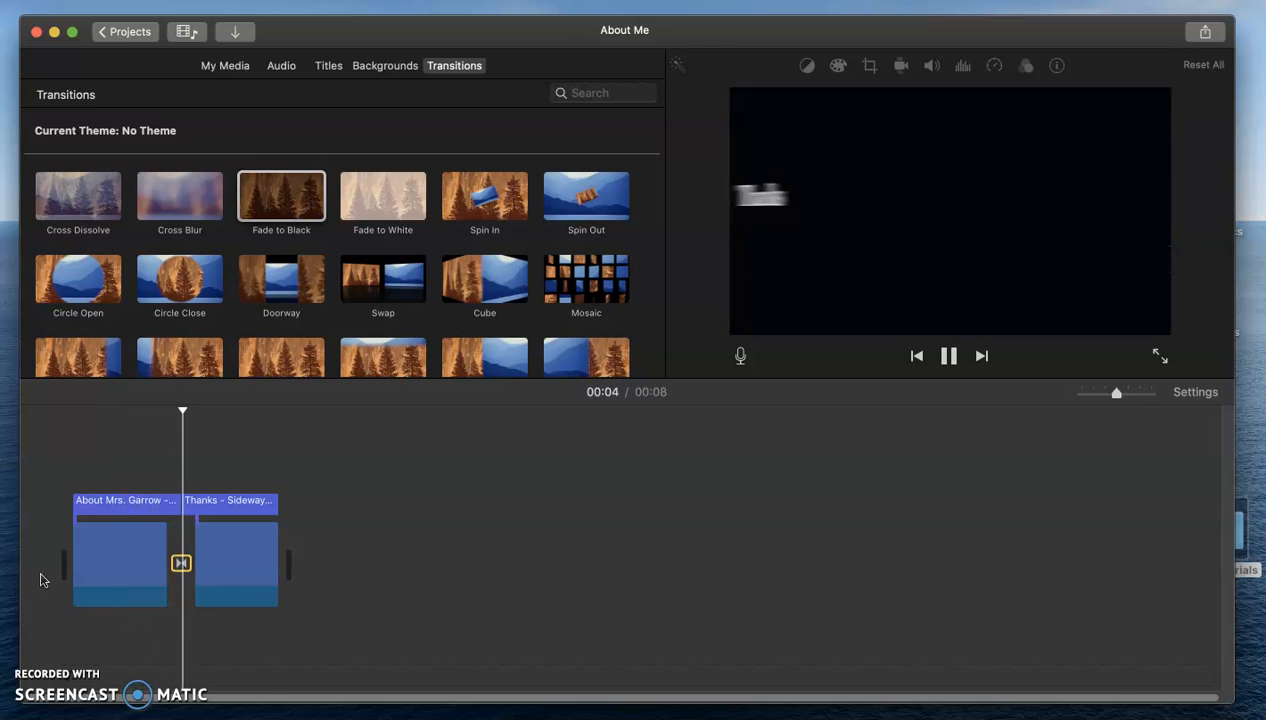
{"action": "key", "text": "space"}
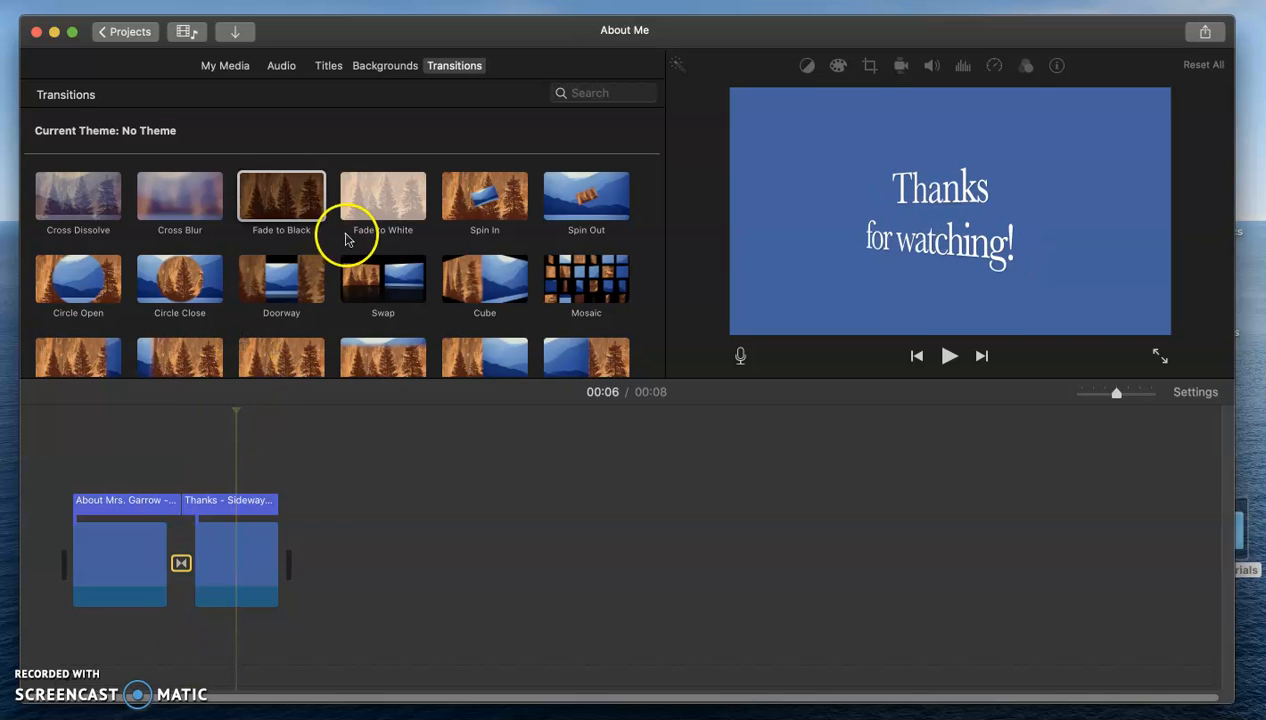
Step: Replace the transition between the two clips with Cross Blur
{"action": "left_click_drag", "start_coordinate": [193, 201], "coordinate": [184, 569]}
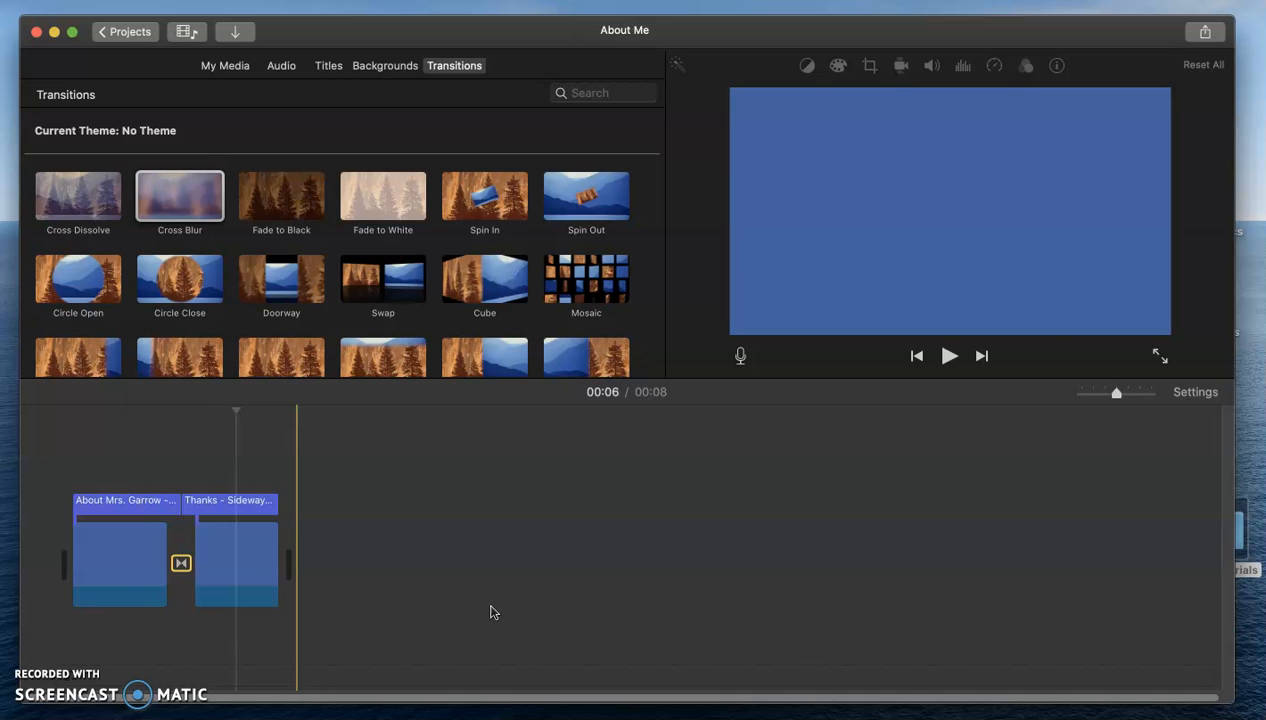
Step: Look over the closing clip, the transition before it and the available backgrounds, picking out the Green background
{"action": "left_click", "coordinate": [229, 558]}
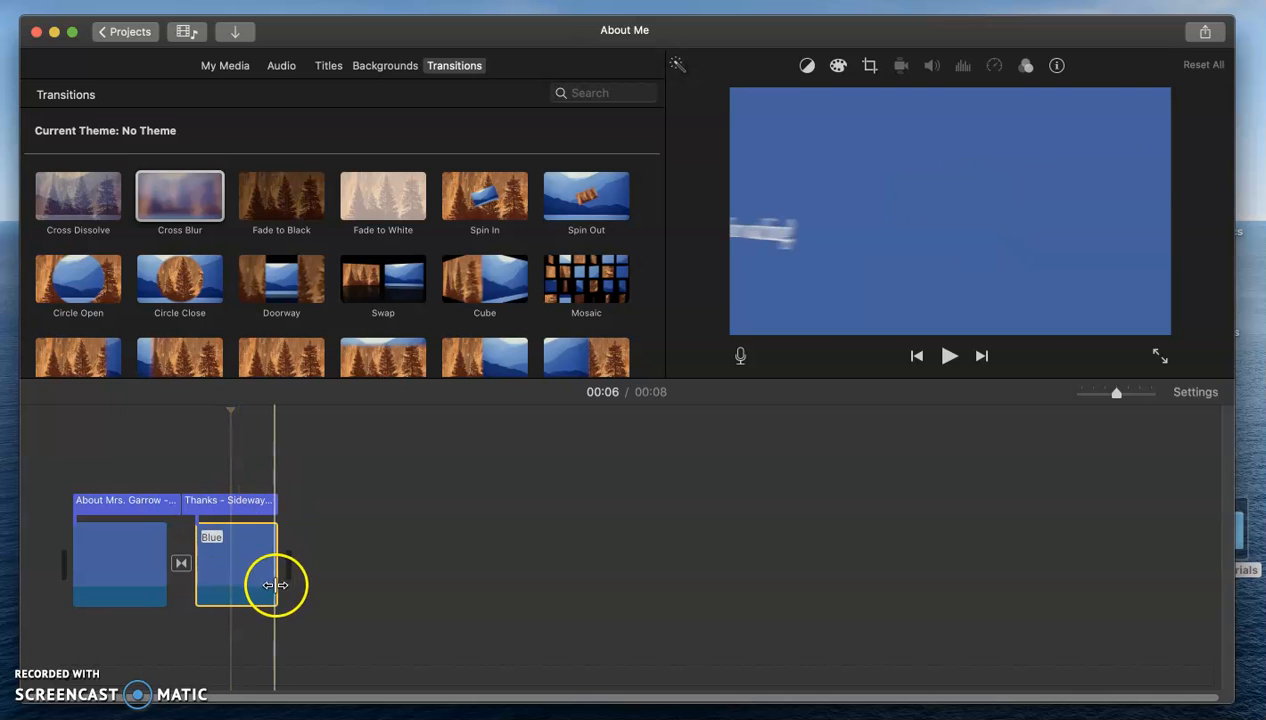
{"action": "left_click", "coordinate": [181, 564]}
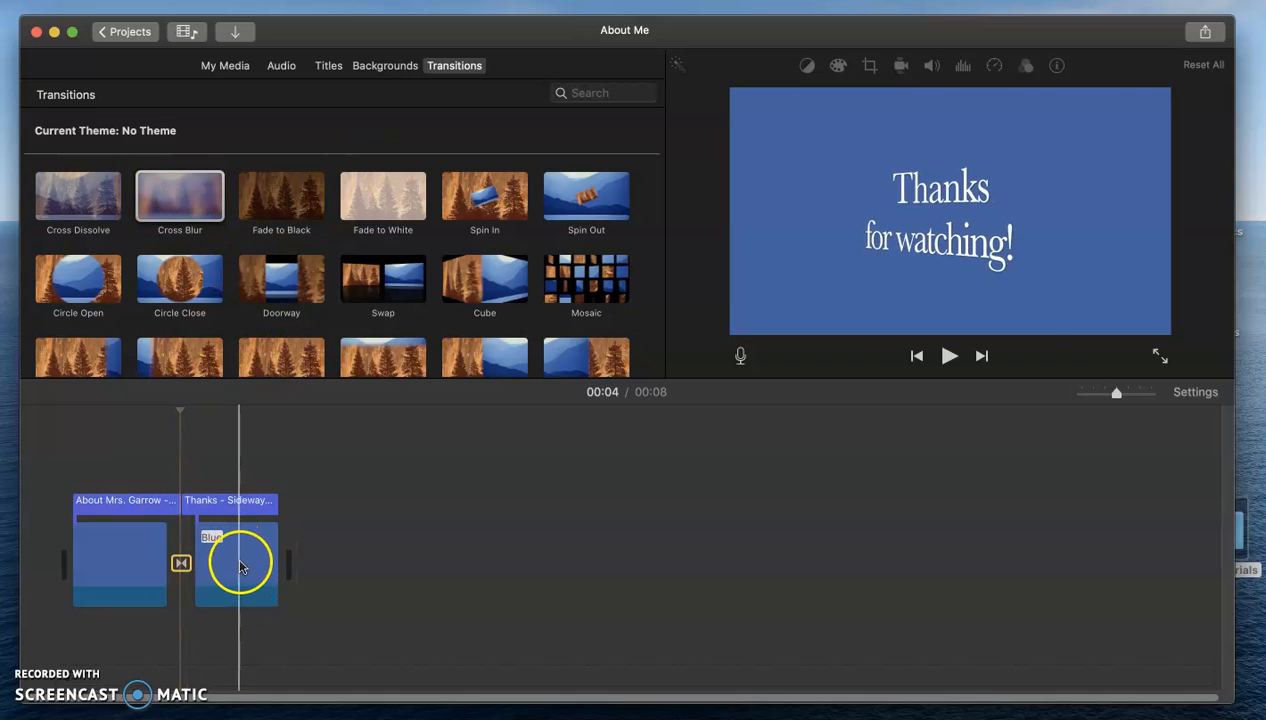
{"action": "left_click", "coordinate": [388, 66]}
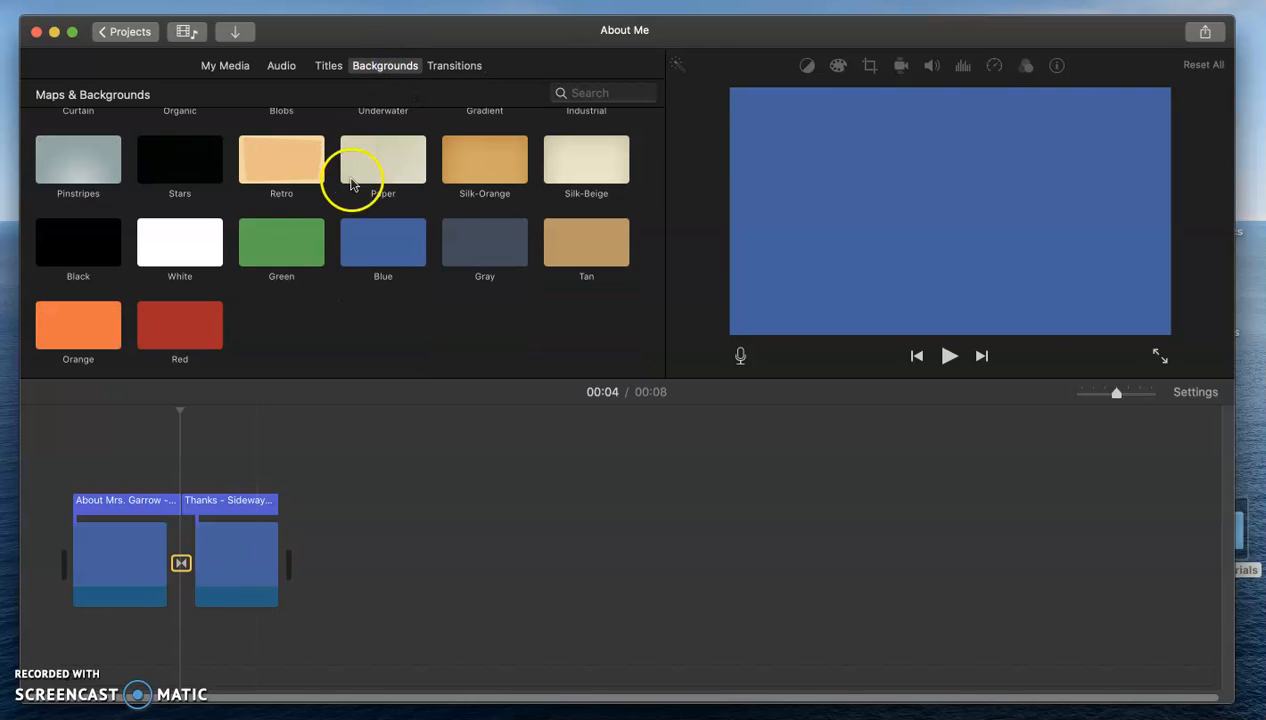
{"action": "mouse_move", "coordinate": [281, 244]}
{"action": "left_mouse_down"}
{"action": "mouse_move", "coordinate": [268, 245]}
{"action": "mouse_move", "coordinate": [229, 563]}
{"action": "mouse_move", "coordinate": [237, 387]}
{"action": "mouse_move", "coordinate": [268, 250]}
{"action": "left_mouse_up"}
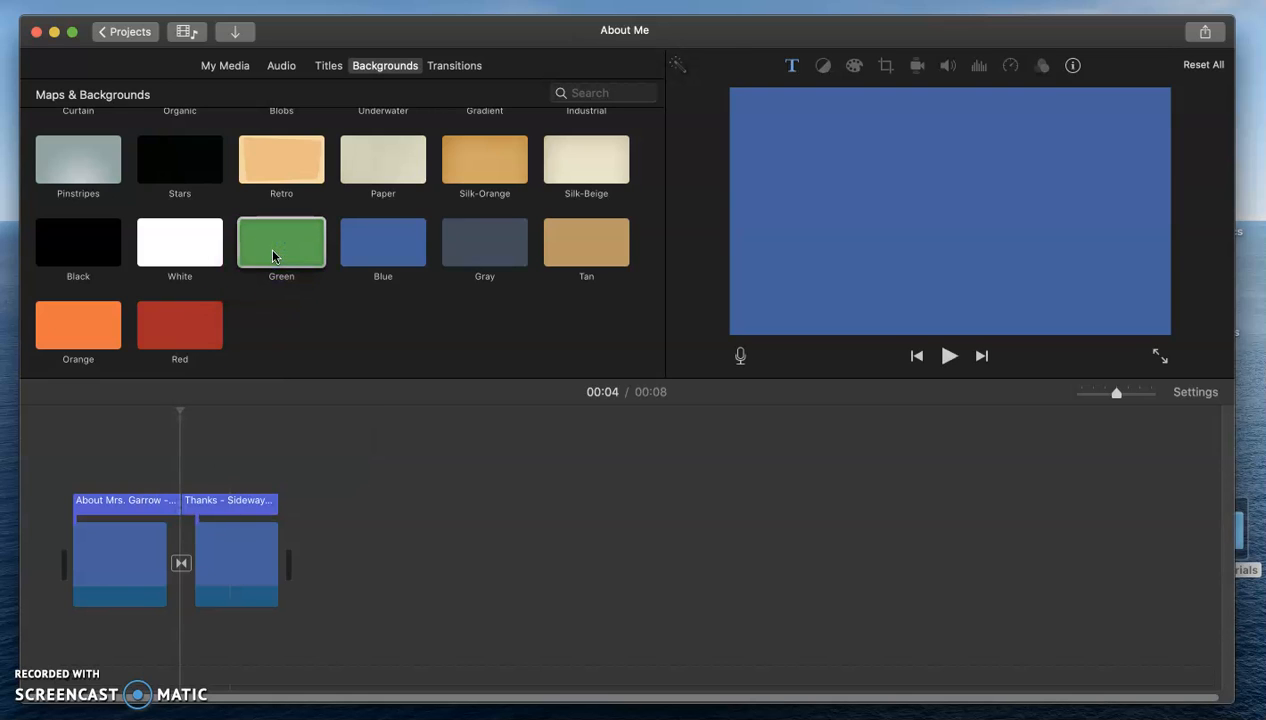
{"action": "left_click", "coordinate": [30, 672]}
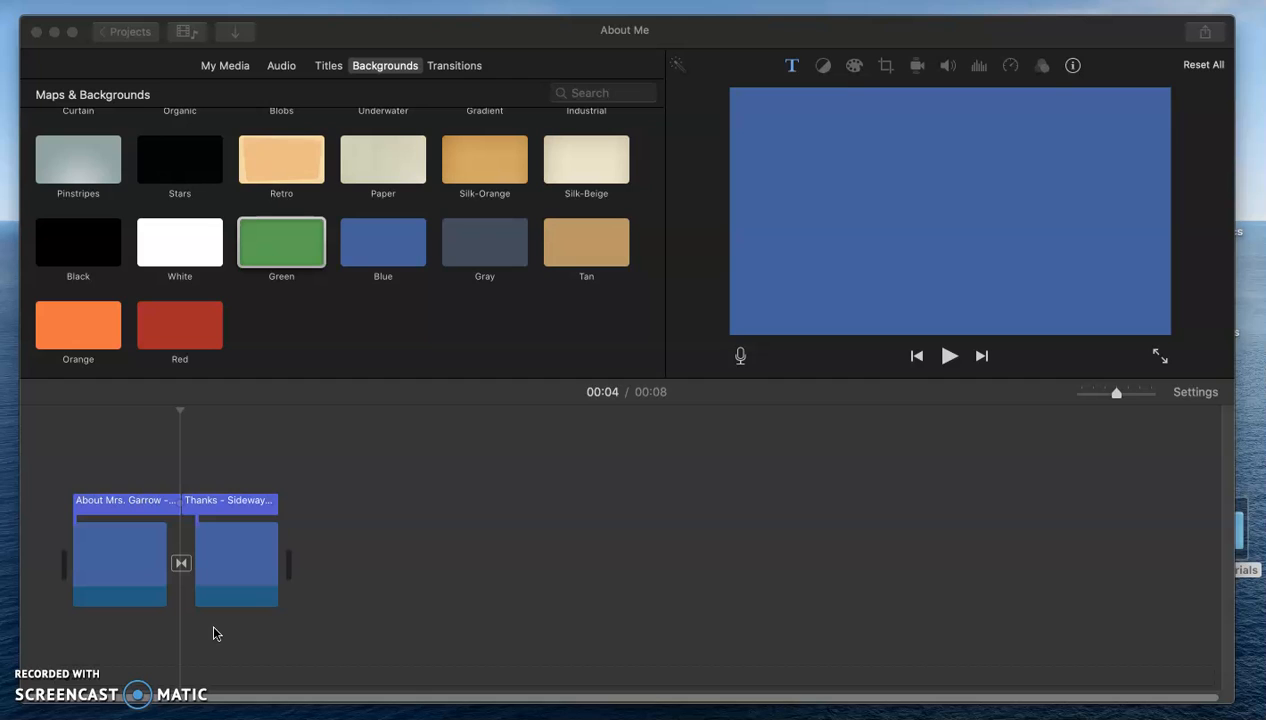
Step: Check the duration setting of the closing "Thanks" clip, and deselect the clip
{"action": "left_click", "coordinate": [233, 558]}
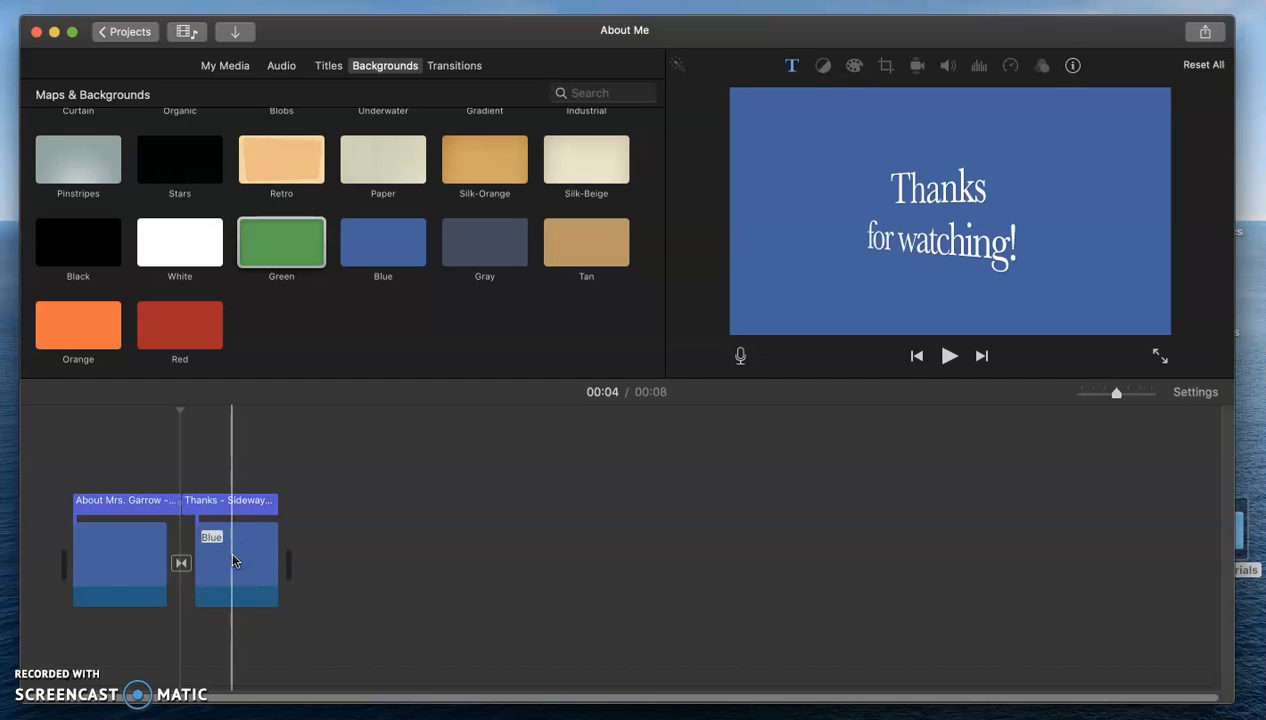
{"action": "left_click", "coordinate": [233, 560]}
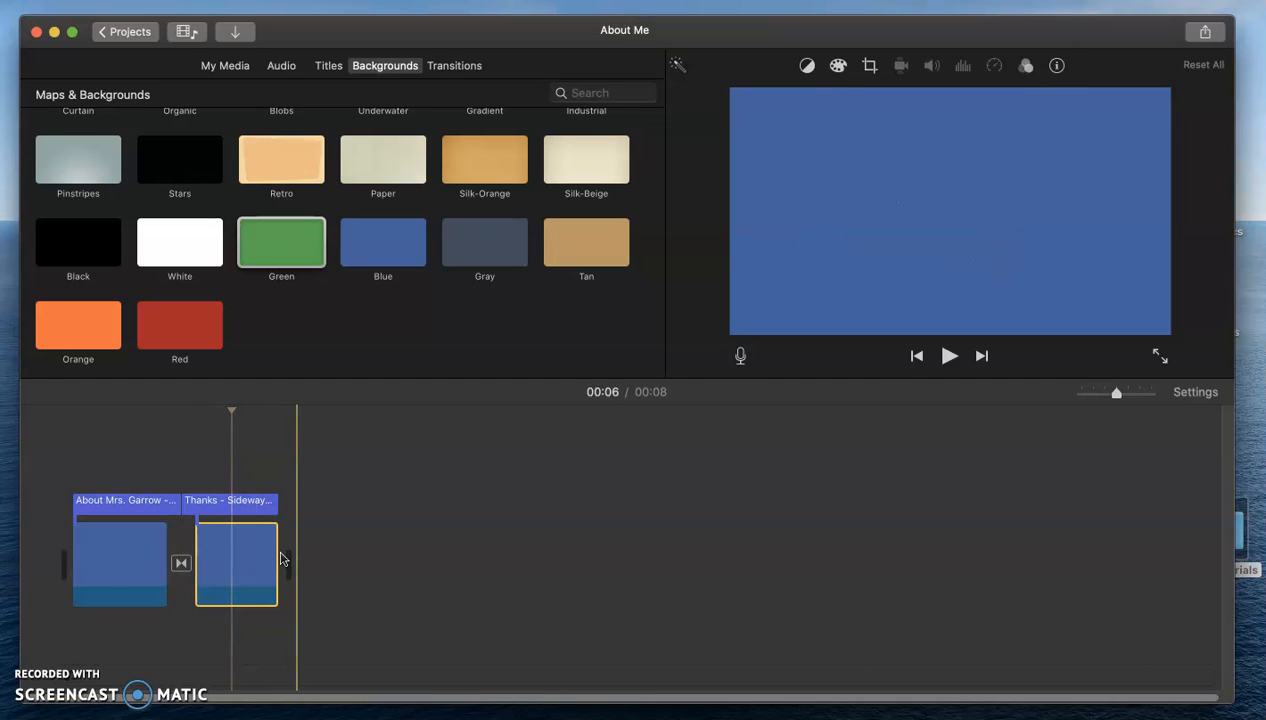
{"action": "mouse_move", "coordinate": [284, 553]}
{"action": "left_mouse_down"}
{"action": "mouse_move", "coordinate": [342, 553]}
{"action": "mouse_move", "coordinate": [276, 545]}
{"action": "left_mouse_up"}
{"action": "left_click", "coordinate": [237, 553]}
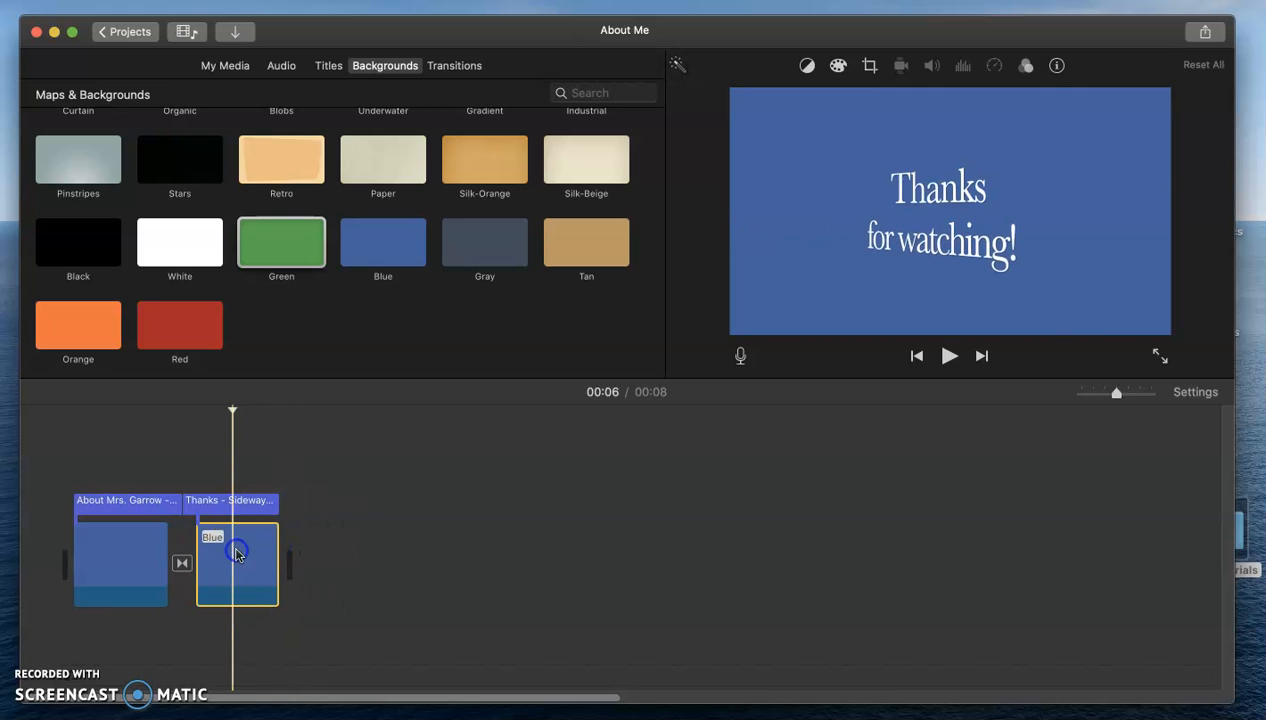
{"action": "left_click", "coordinate": [1057, 66]}
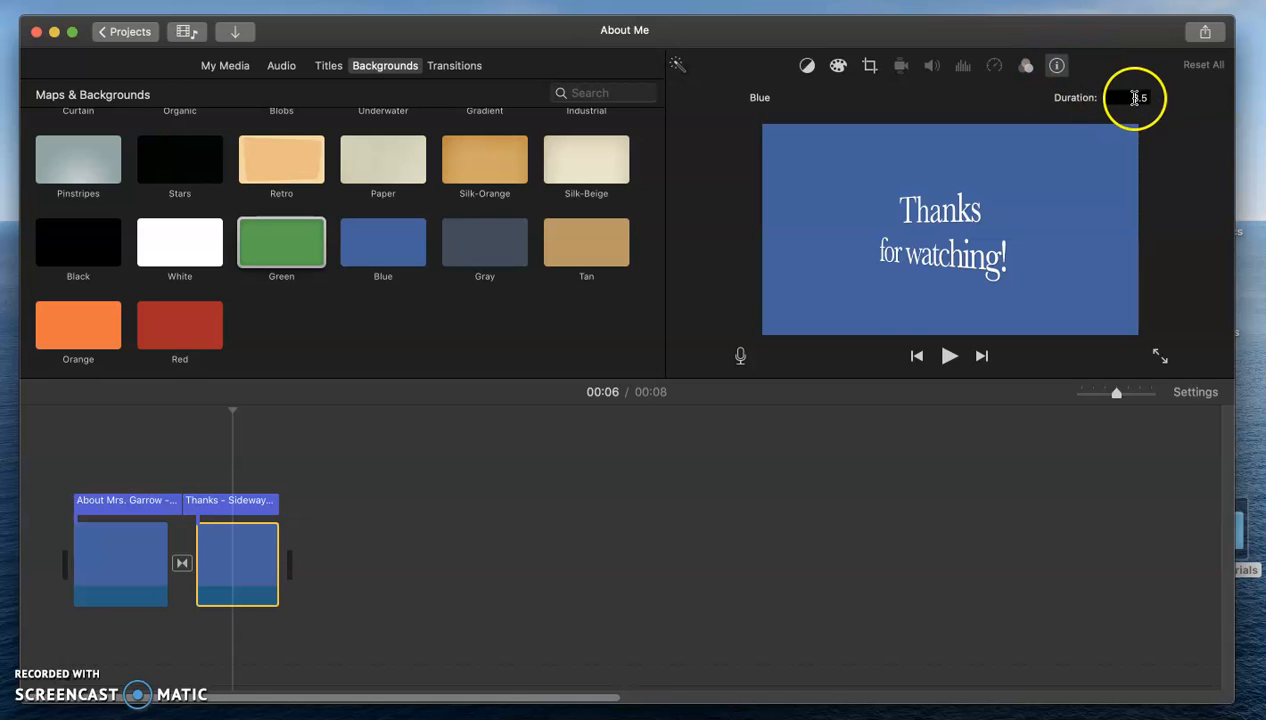
{"action": "left_click", "coordinate": [507, 541]}
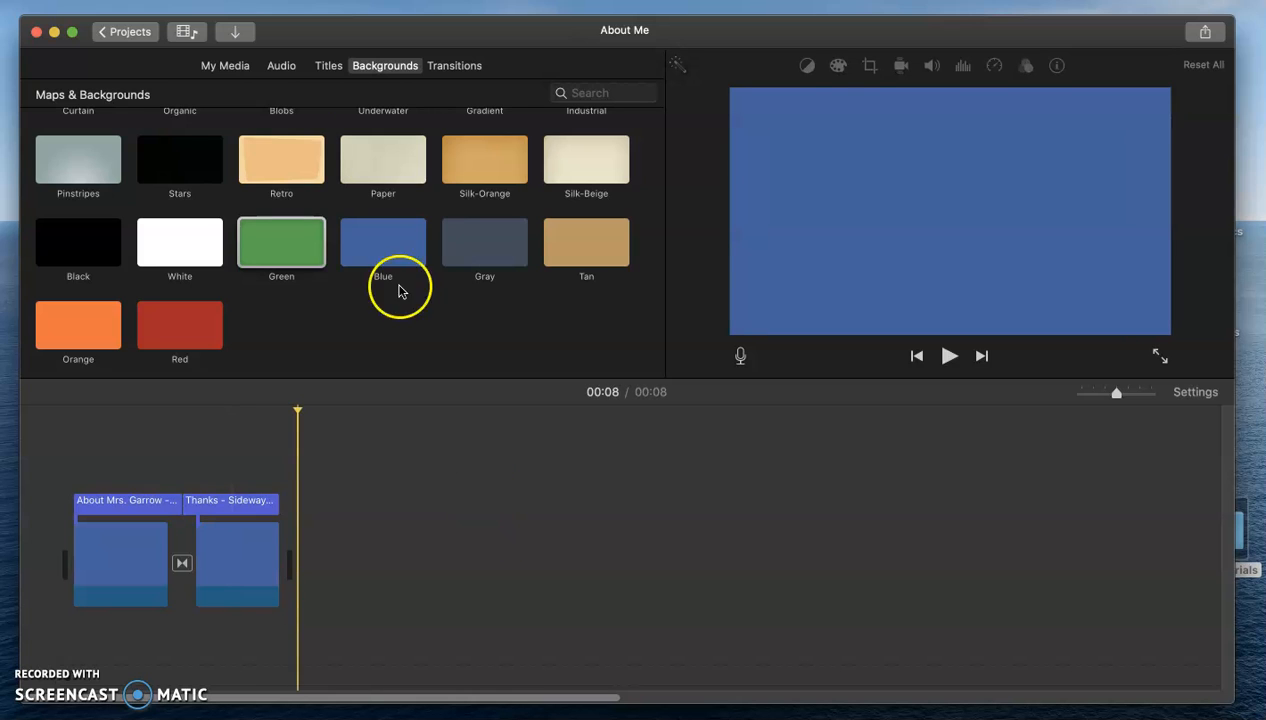
Step: Look through the audio sources and examine the list of available sound effects
{"action": "left_click", "coordinate": [281, 66]}
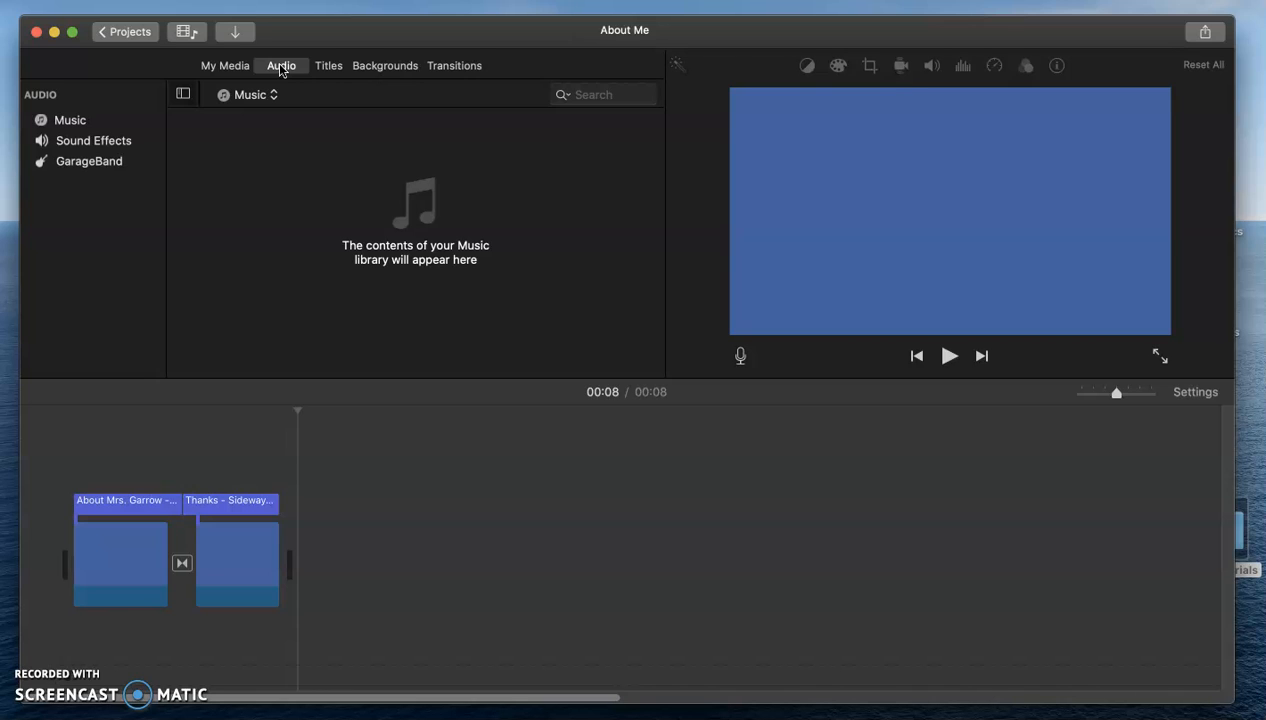
{"action": "left_click", "coordinate": [270, 96]}
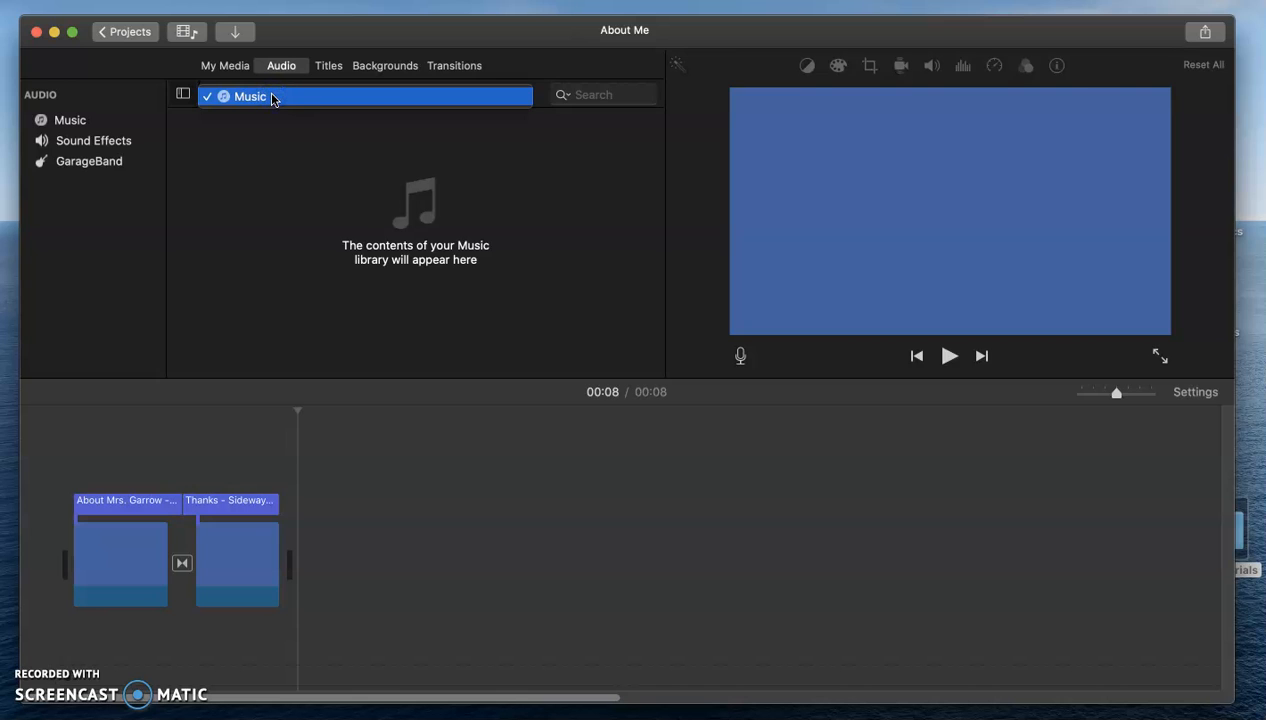
{"action": "left_click", "coordinate": [271, 97]}
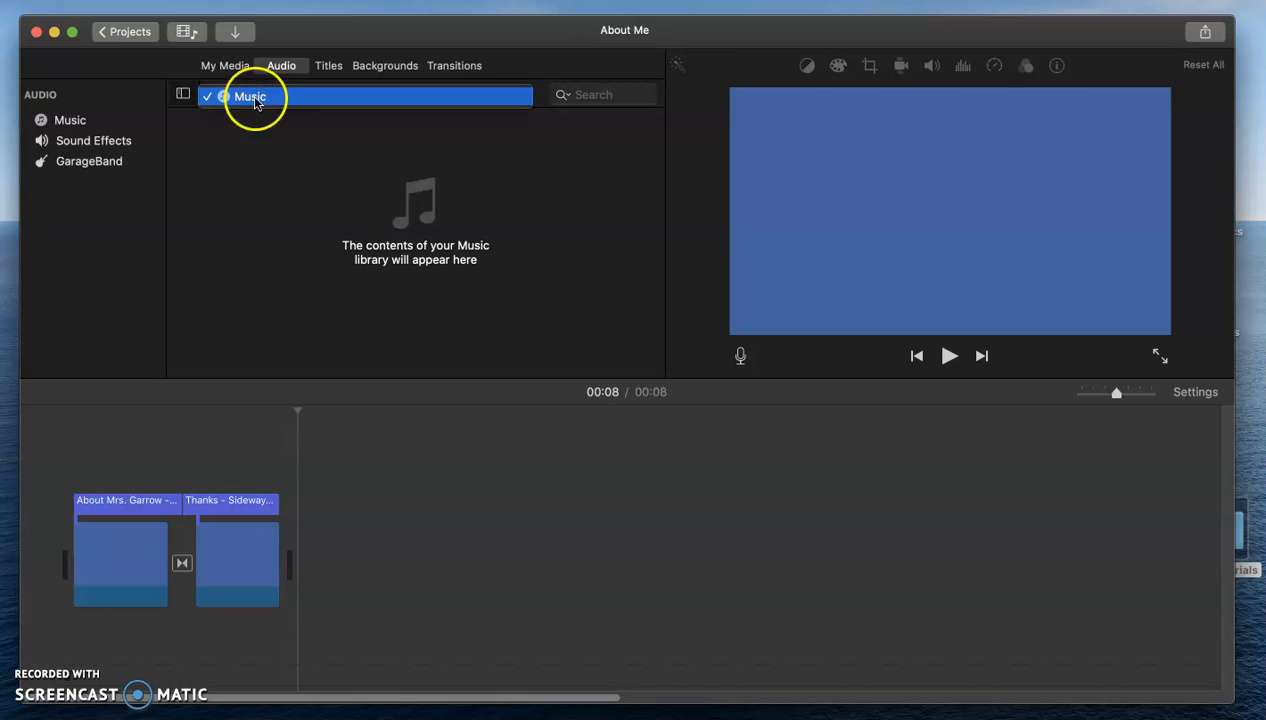
{"action": "left_click", "coordinate": [87, 141]}
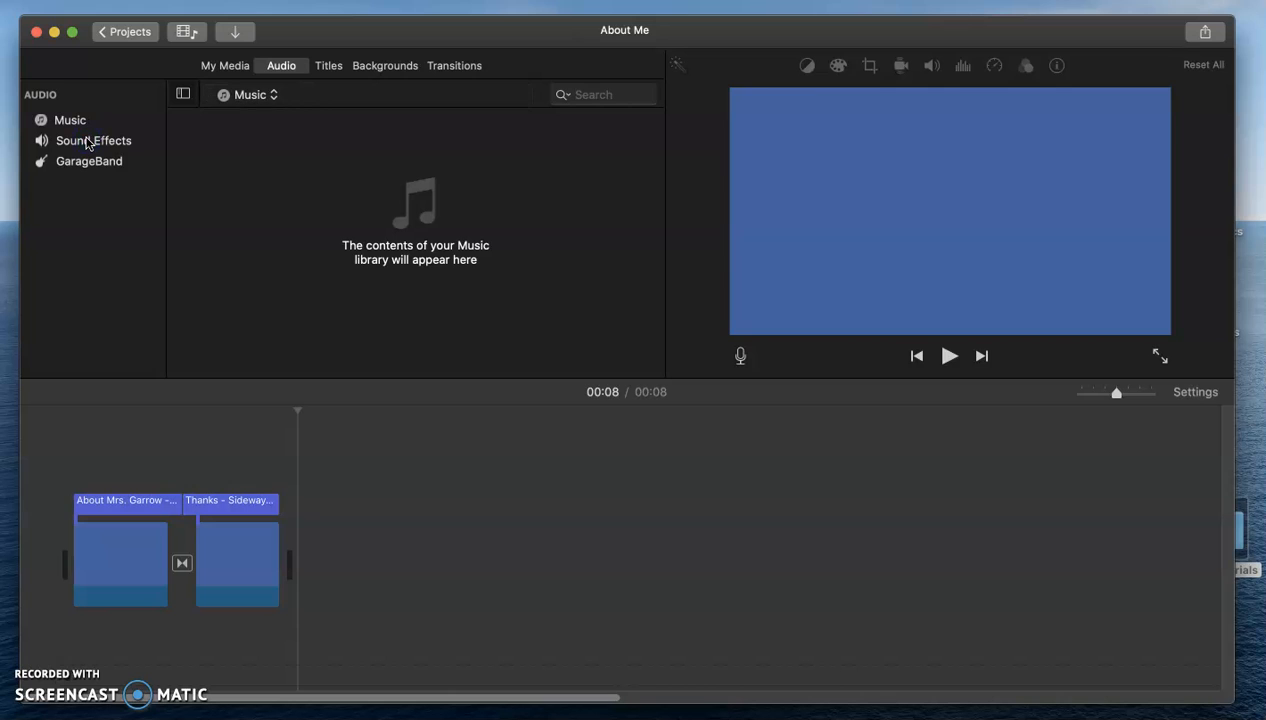
{"action": "left_click", "coordinate": [46, 141]}
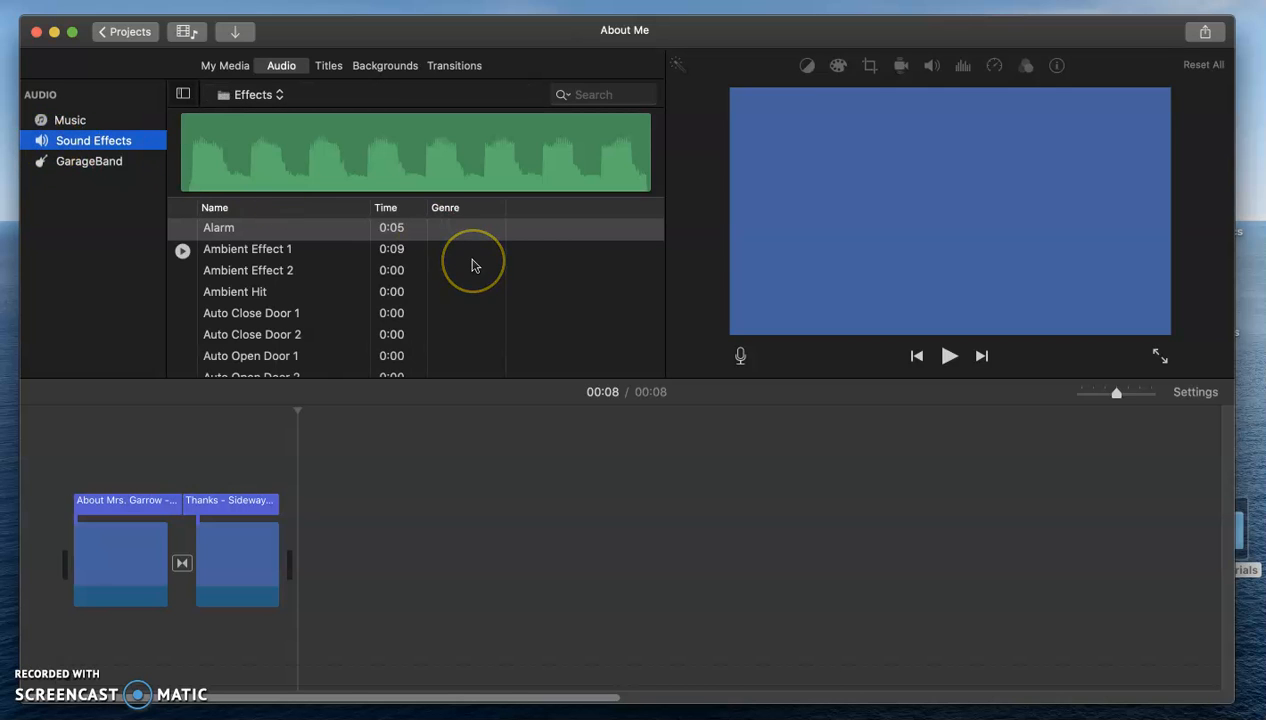
{"action": "scroll", "coordinate": [474, 265], "scroll_direction": "down", "scroll_amount": 5}
{"action": "scroll", "coordinate": [474, 265], "scroll_direction": "down", "scroll_amount": 3}
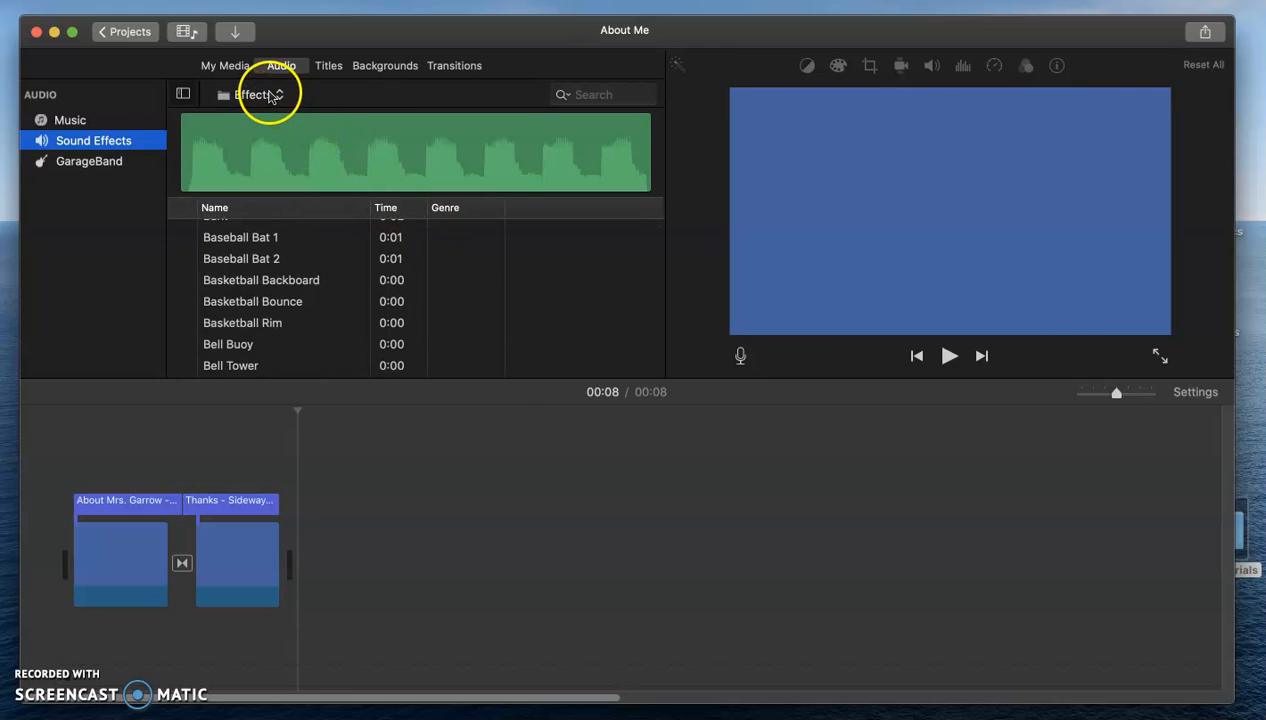
Step: Show only the Theme Music folder of the sound effects and examine its tracks
{"action": "left_click", "coordinate": [268, 92]}
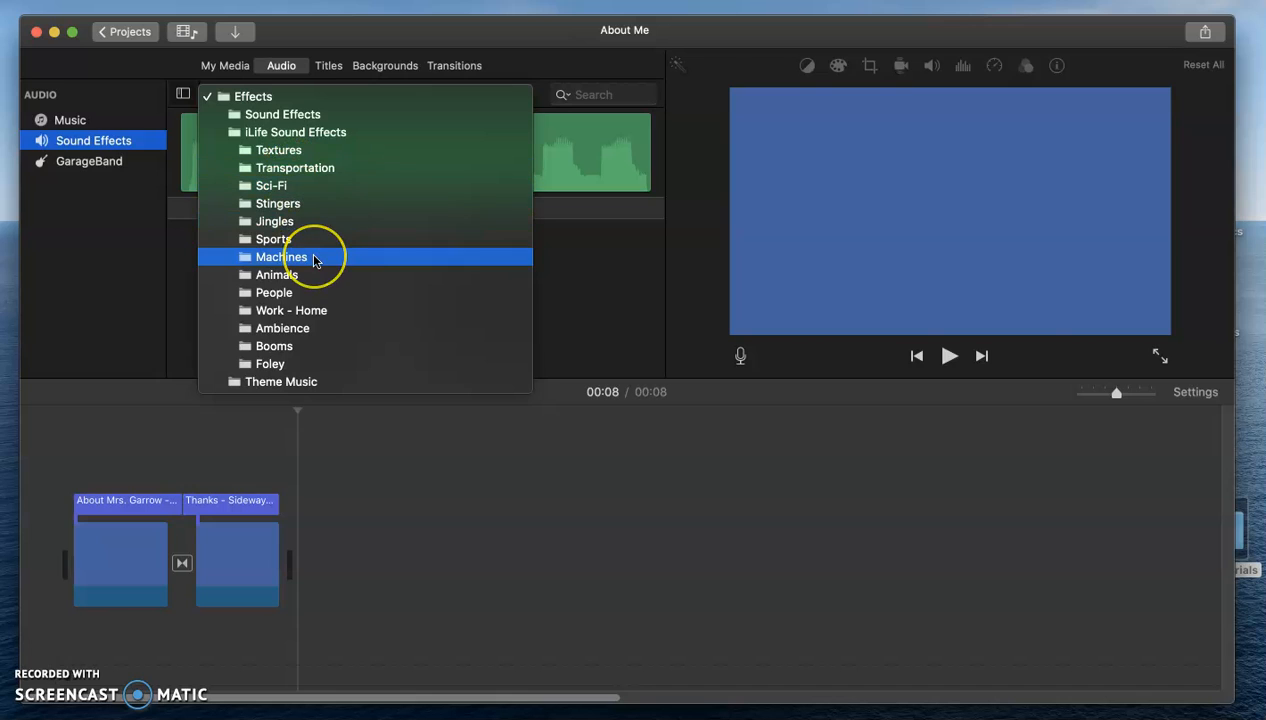
{"action": "left_click", "coordinate": [303, 383]}
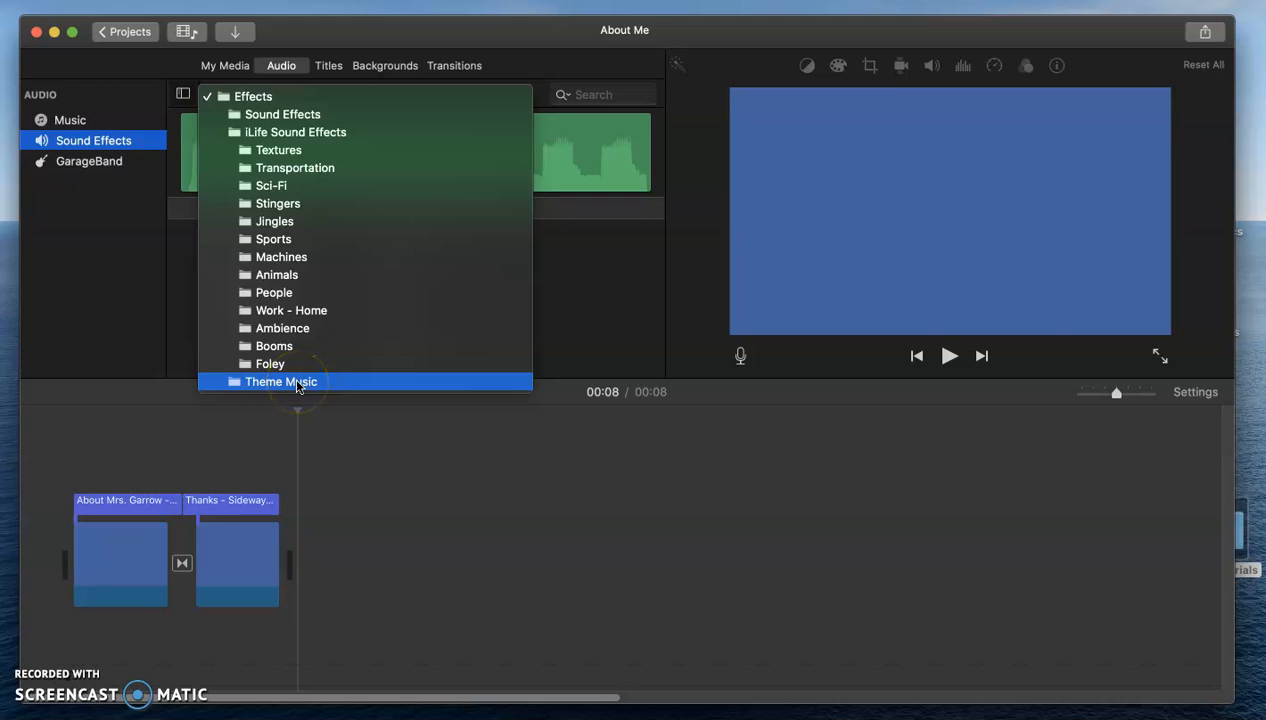
{"action": "left_click", "coordinate": [334, 320]}
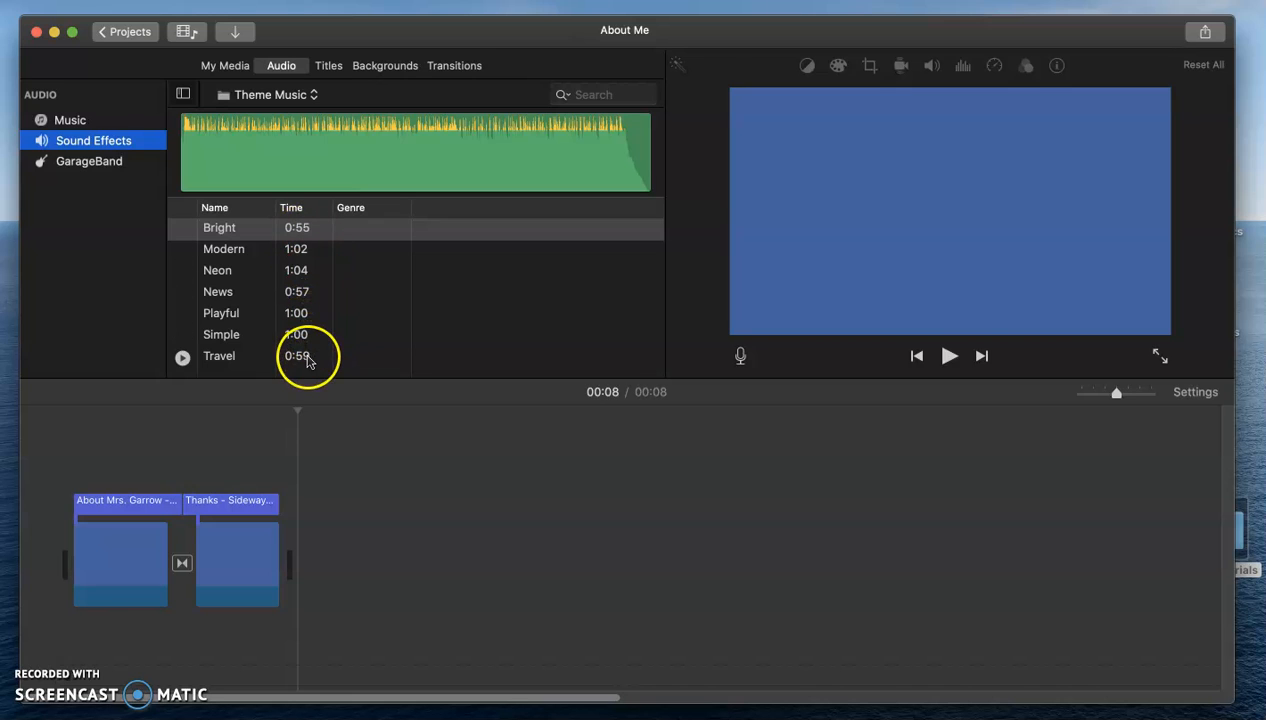
Step: Switch to the Sound Effects folder and examine the effects it offers
{"action": "left_click", "coordinate": [302, 94]}
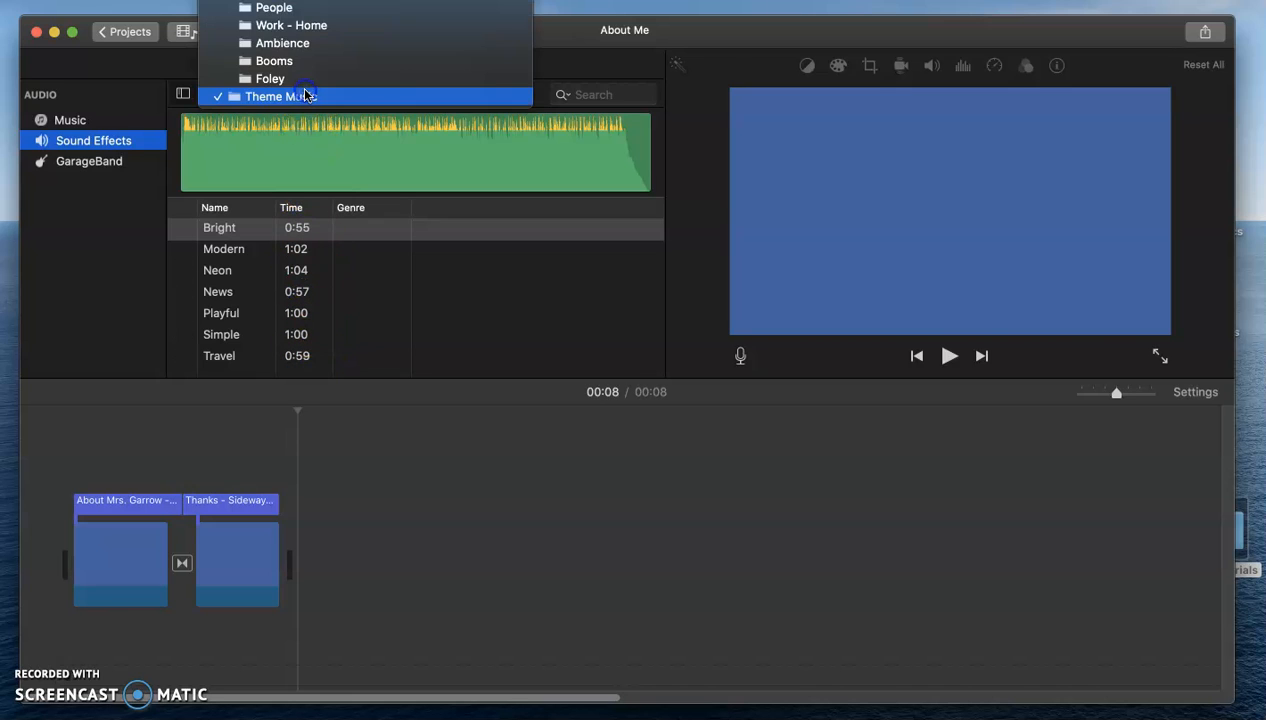
{"action": "scroll", "coordinate": [290, 25], "scroll_direction": "up", "scroll_amount": 5}
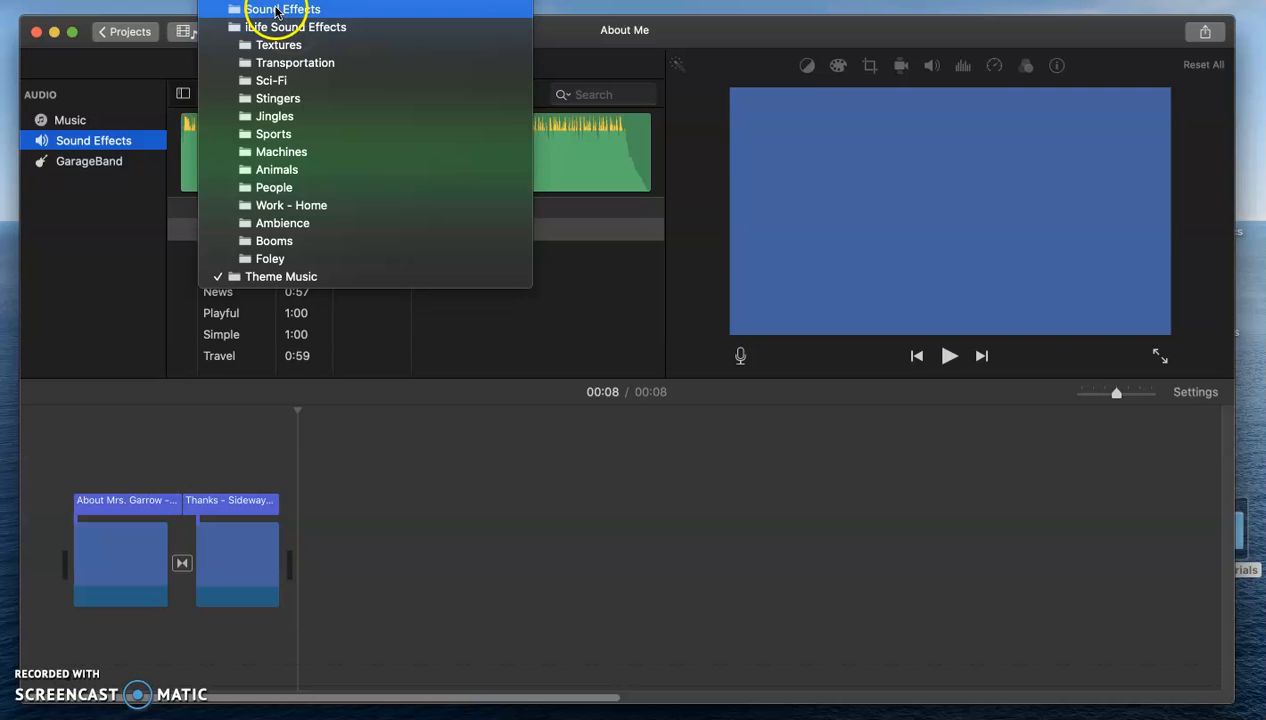
{"action": "left_click", "coordinate": [277, 10]}
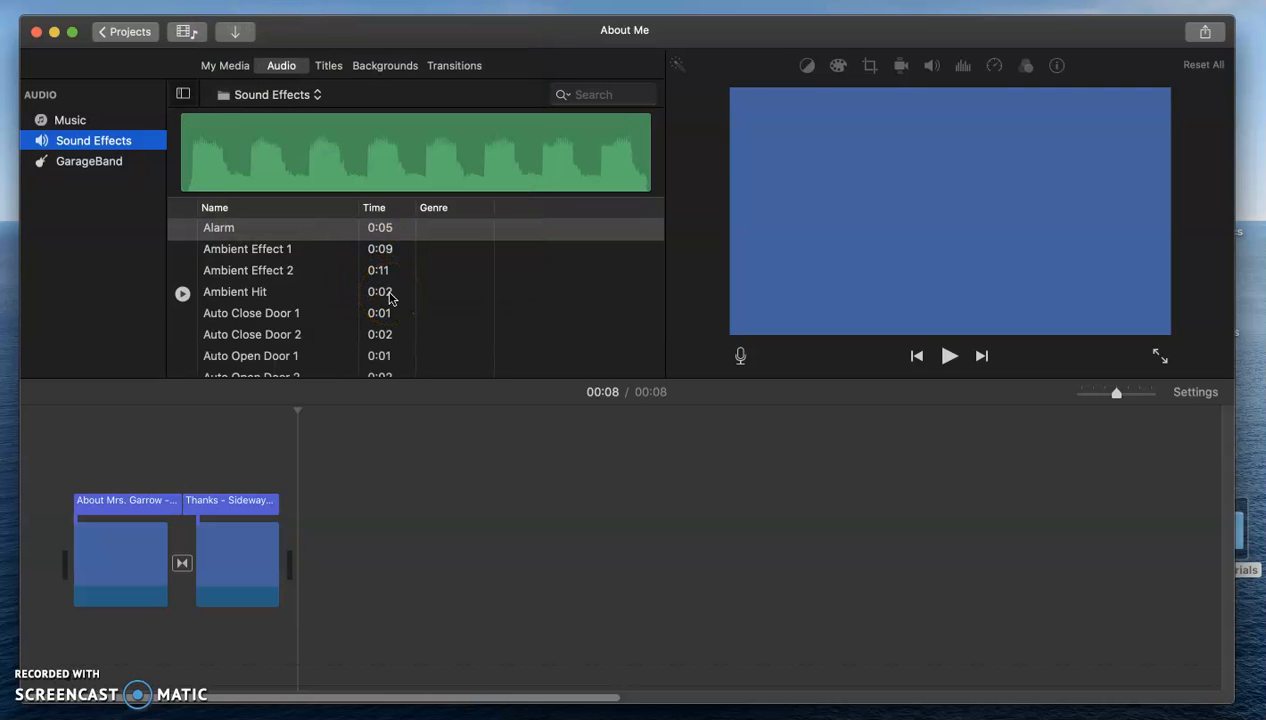
{"action": "scroll", "coordinate": [388, 300], "scroll_direction": "down", "scroll_amount": 5}
{"action": "scroll", "coordinate": [243, 285], "scroll_direction": "down", "scroll_amount": 5}
{"action": "scroll", "coordinate": [243, 285], "scroll_direction": "down", "scroll_amount": 5}
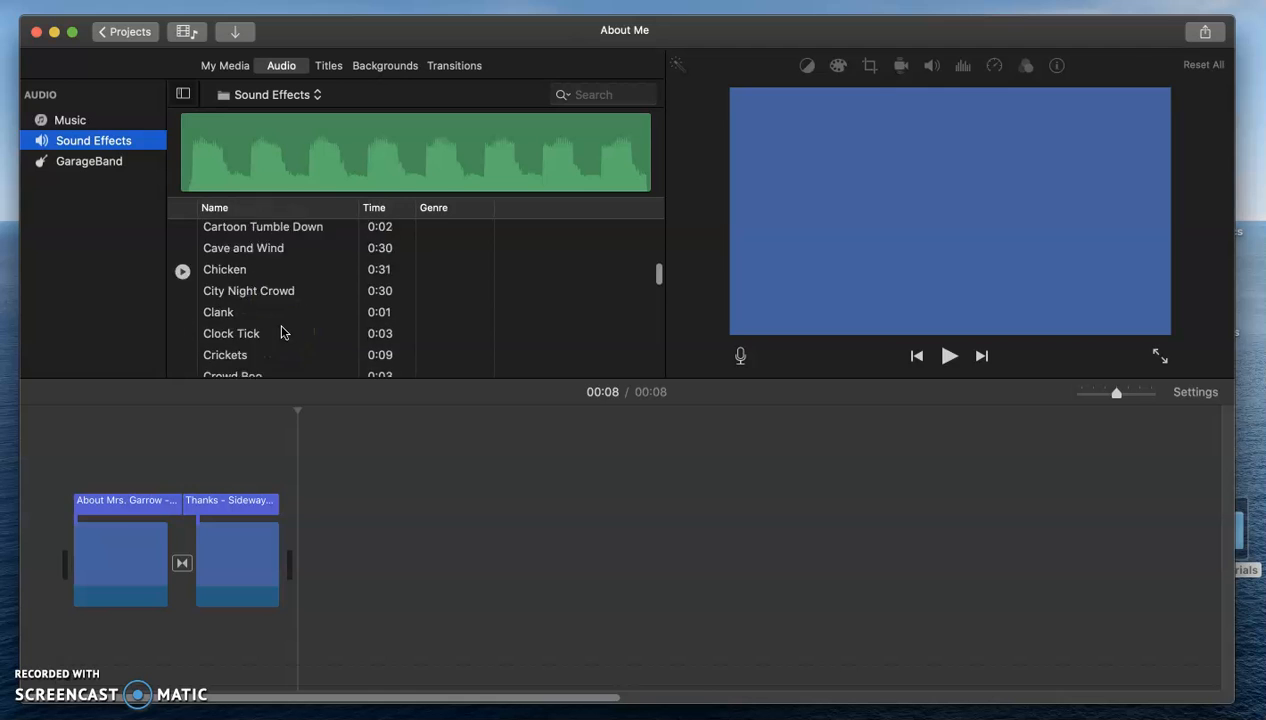
{"action": "scroll", "coordinate": [281, 332], "scroll_direction": "down", "scroll_amount": 5}
{"action": "scroll", "coordinate": [281, 332], "scroll_direction": "down", "scroll_amount": 5}
{"action": "scroll", "coordinate": [281, 332], "scroll_direction": "down", "scroll_amount": 8}
{"action": "scroll", "coordinate": [281, 332], "scroll_direction": "down", "scroll_amount": 10}
{"action": "left_click", "coordinate": [281, 67]}
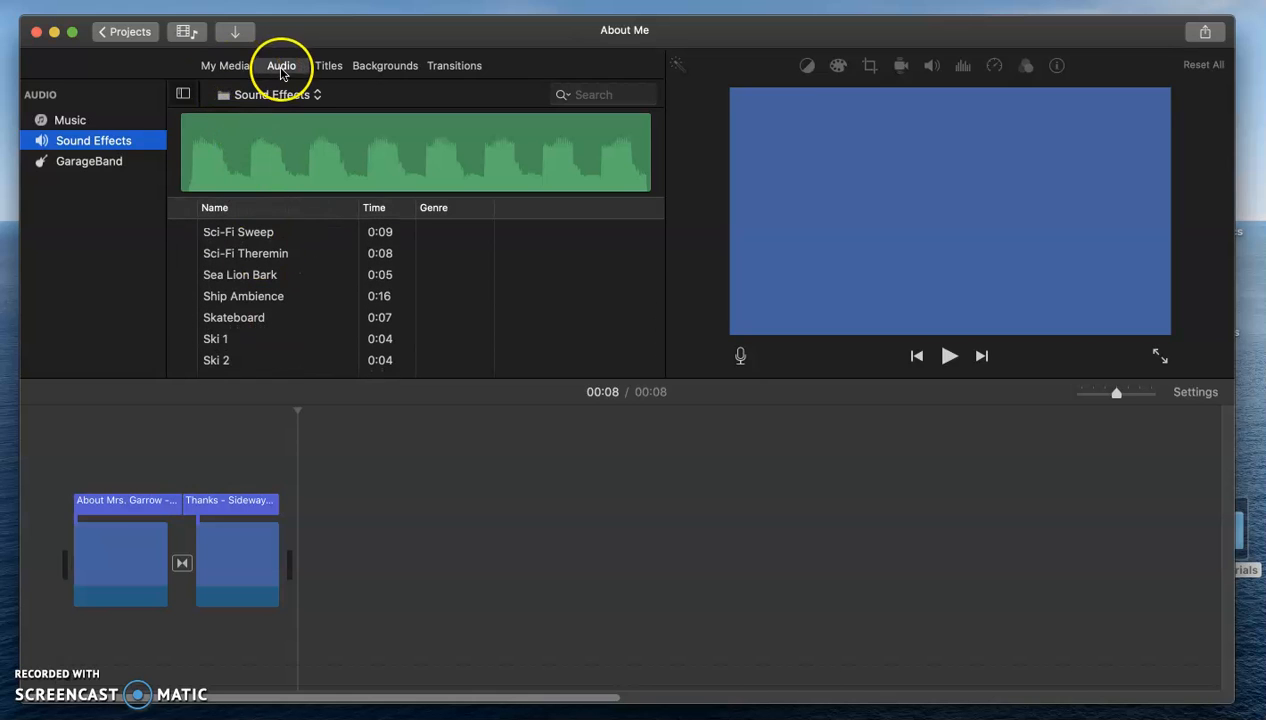
Step: Add the Acoustic Sunrise jingle from iLife Sound Effects beneath the clips, starting at the beginning of the movie
{"action": "left_click", "coordinate": [272, 94]}
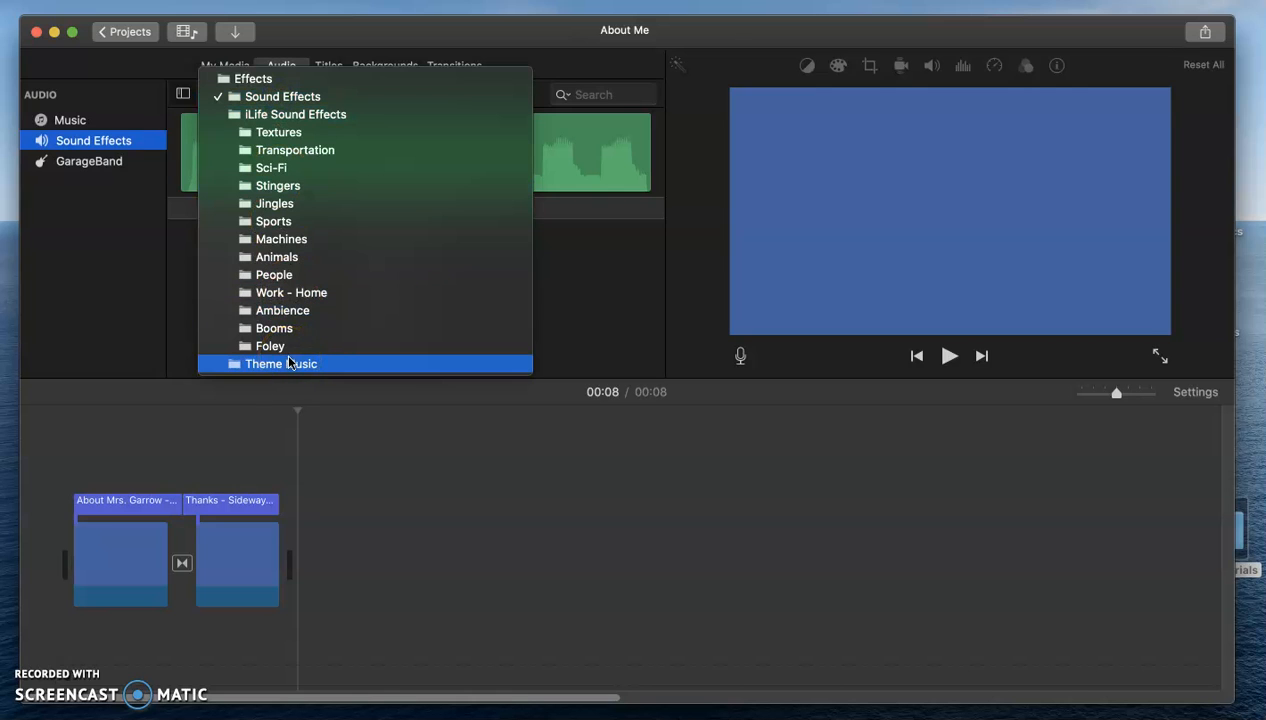
{"action": "left_click", "coordinate": [276, 115]}
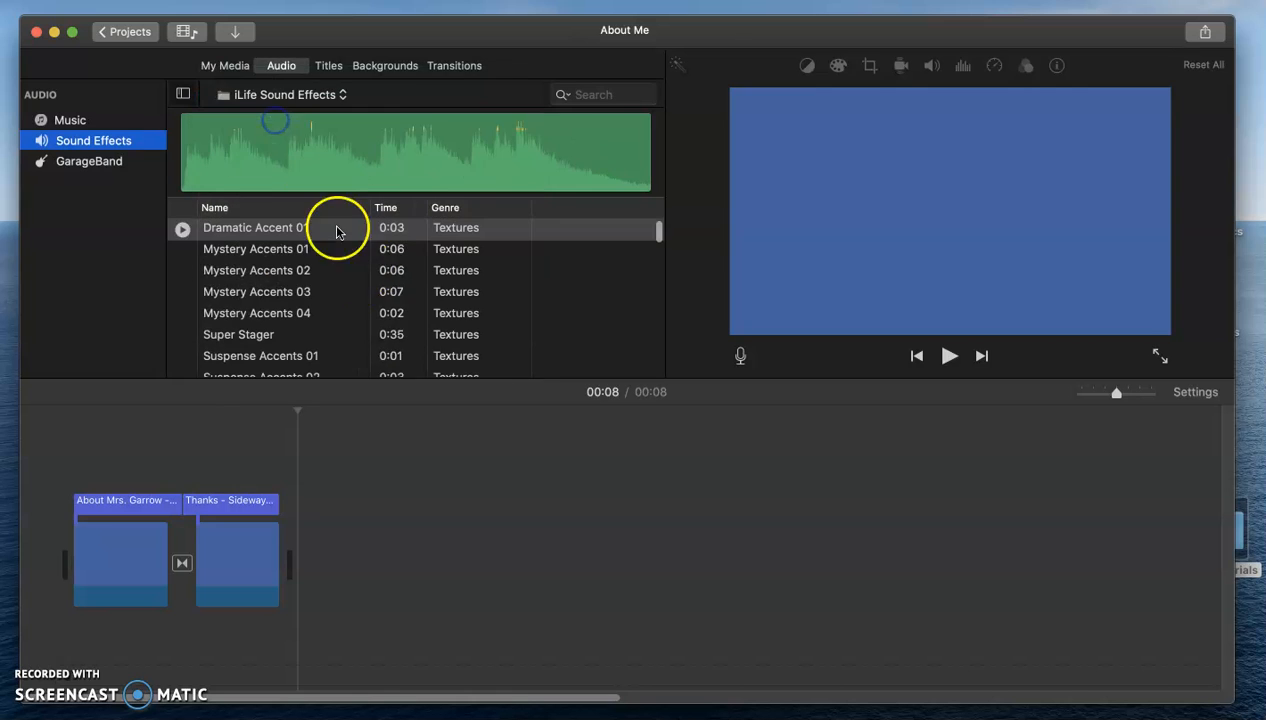
{"action": "scroll", "coordinate": [359, 277], "scroll_direction": "down", "scroll_amount": 3}
{"action": "scroll", "coordinate": [363, 272], "scroll_direction": "down", "scroll_amount": 15}
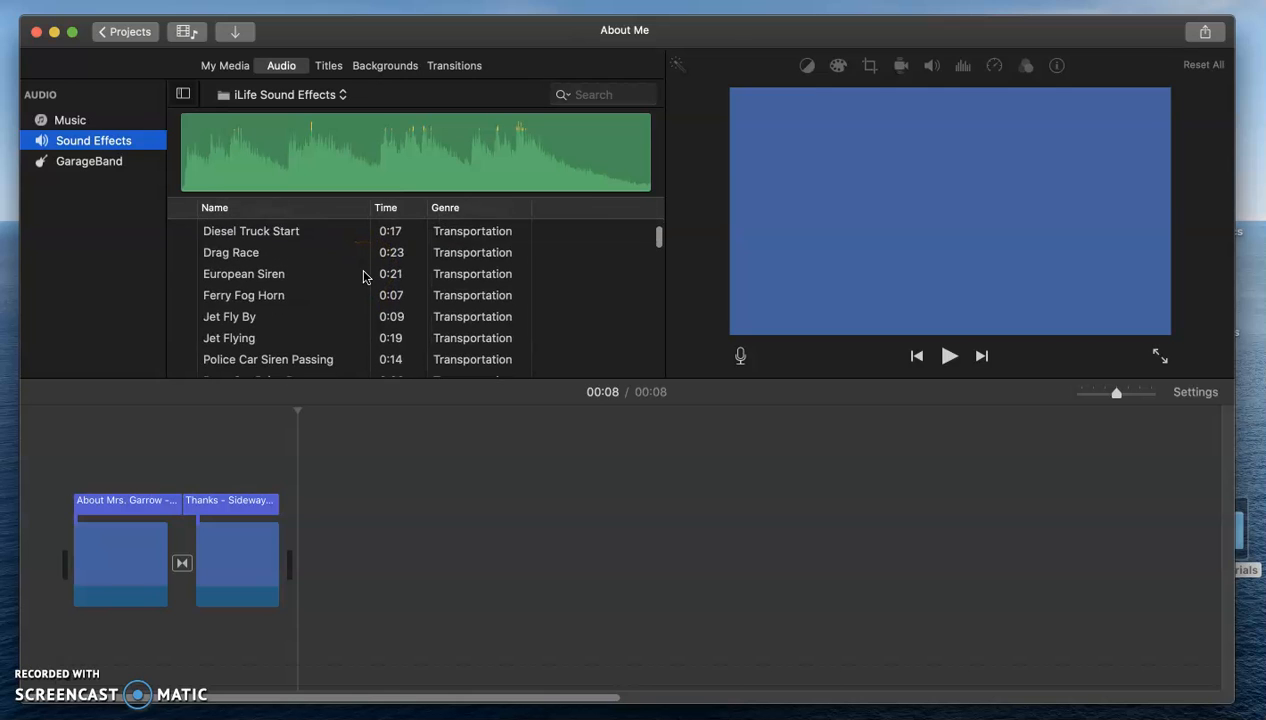
{"action": "scroll", "coordinate": [363, 277], "scroll_direction": "down", "scroll_amount": 15}
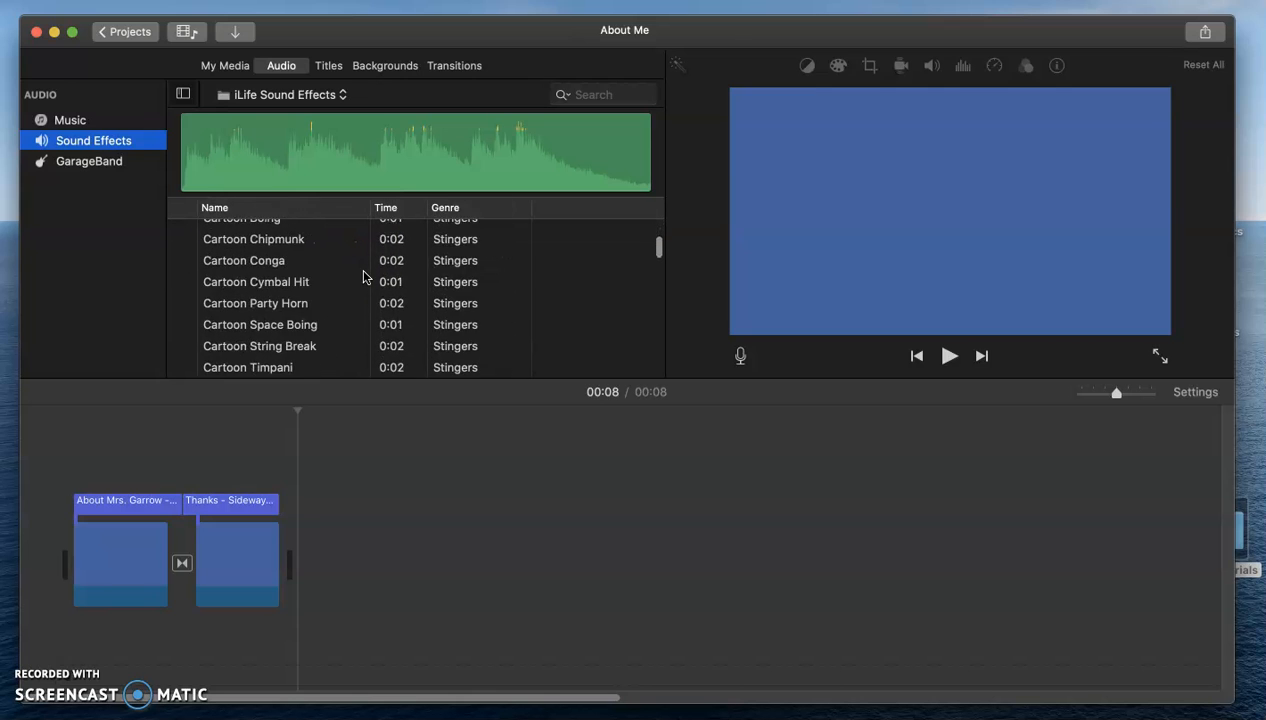
{"action": "scroll", "coordinate": [363, 277], "scroll_direction": "down", "scroll_amount": 8}
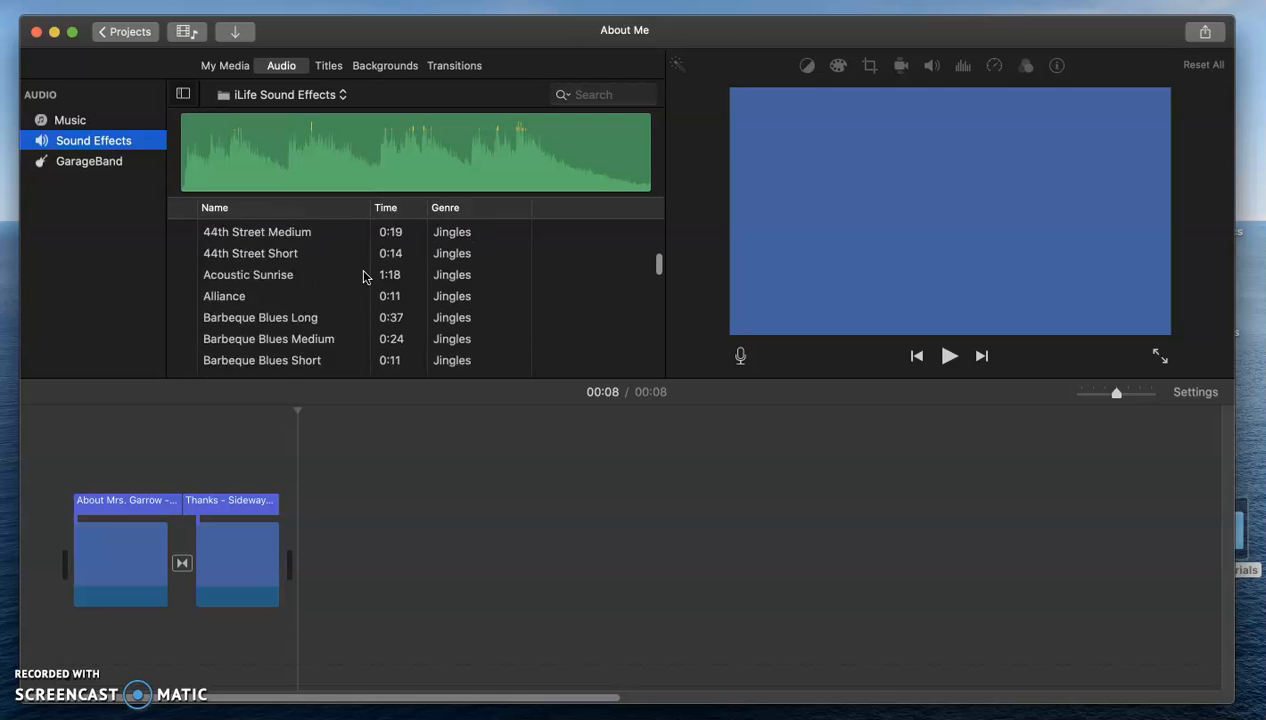
{"action": "scroll", "coordinate": [363, 277], "scroll_direction": "up", "scroll_amount": 6}
{"action": "scroll", "coordinate": [363, 277], "scroll_direction": "down", "scroll_amount": 2}
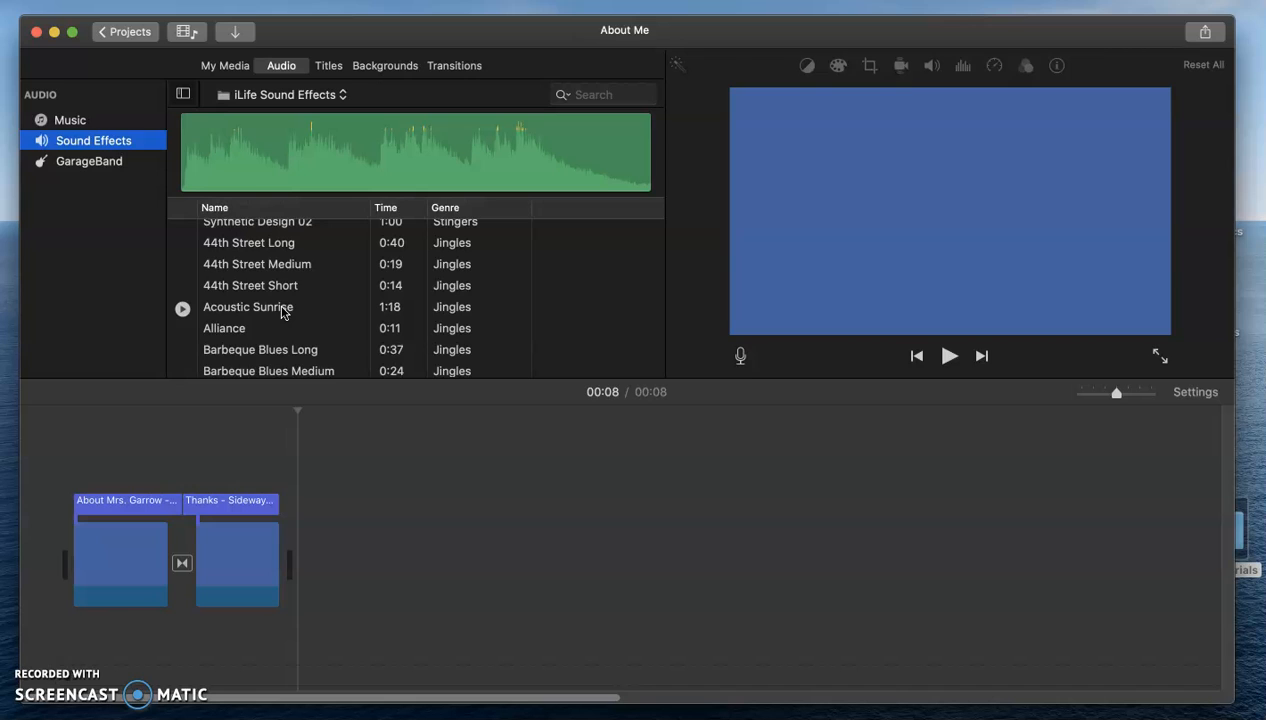
{"action": "left_click", "coordinate": [233, 312]}
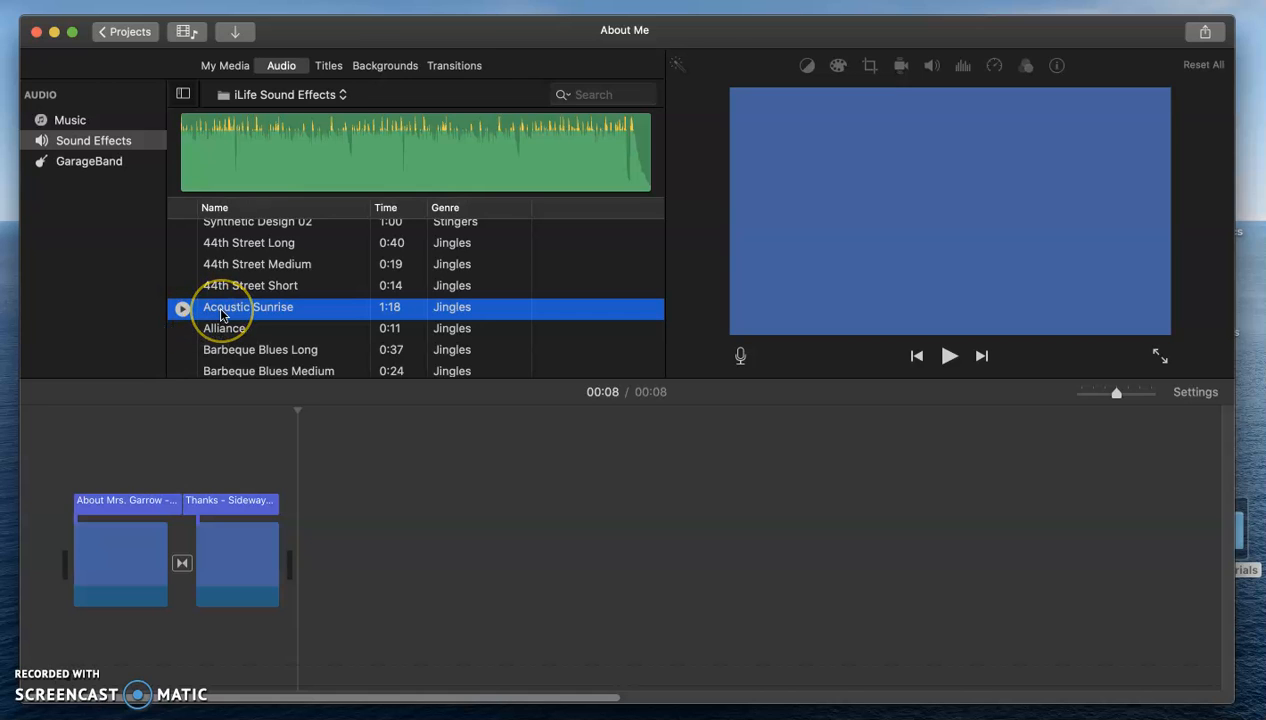
{"action": "left_click_drag", "start_coordinate": [220, 312], "coordinate": [71, 648]}
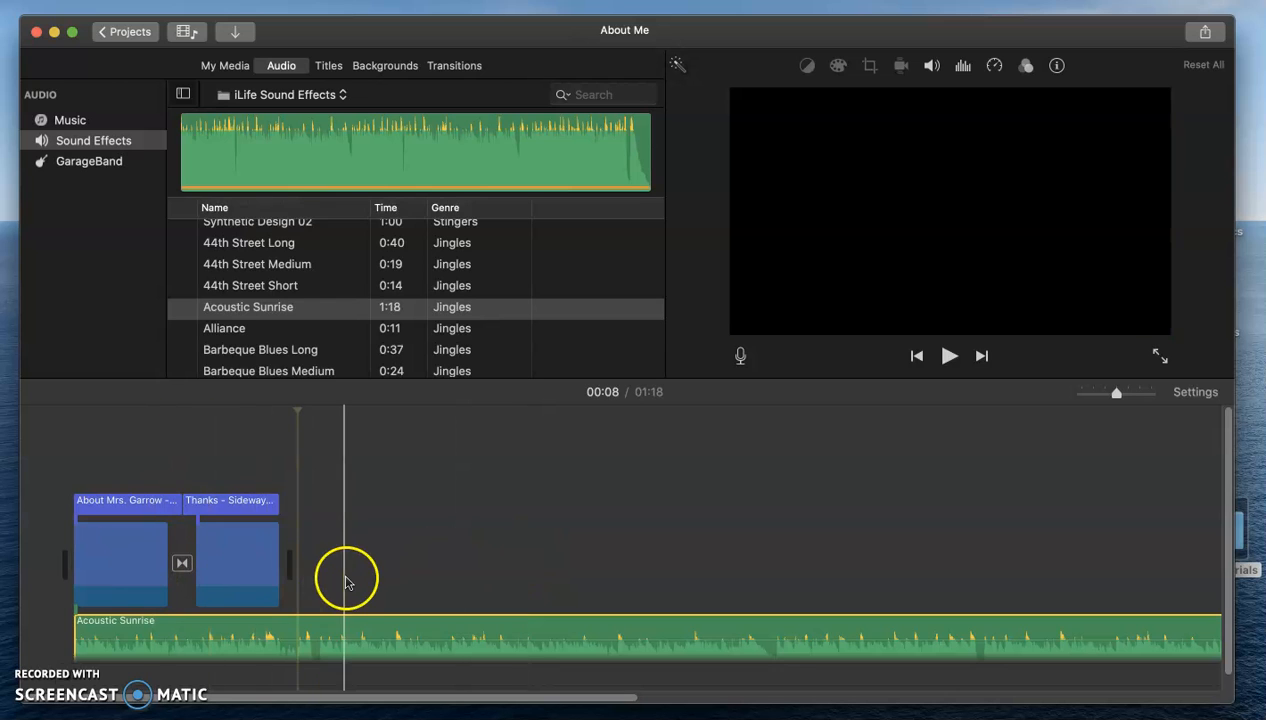
Step: Trim the end of the Acoustic Sunrise track back to about 8 seconds so it stops together with the closing Thanks clip
{"action": "scroll", "coordinate": [345, 583], "scroll_direction": "right", "scroll_amount": 3}
{"action": "scroll", "coordinate": [345, 583], "scroll_direction": "right", "scroll_amount": 10}
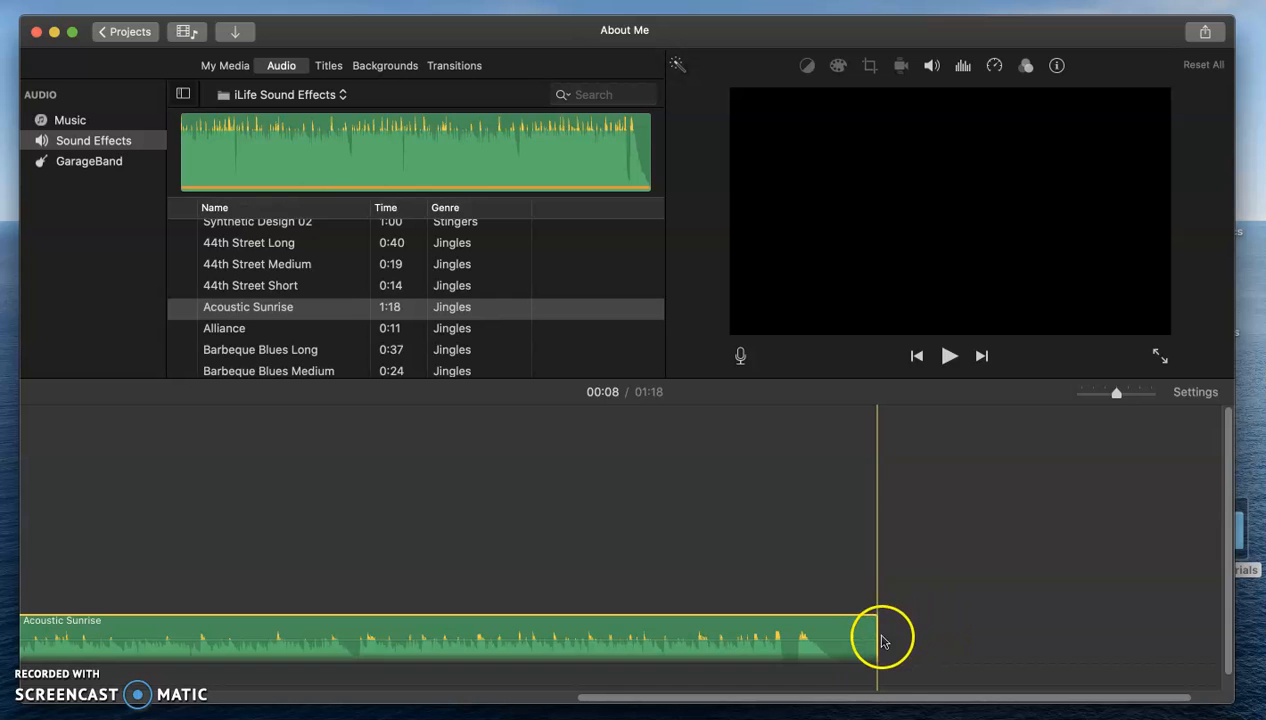
{"action": "left_click_drag", "start_coordinate": [878, 634], "coordinate": [95, 633]}
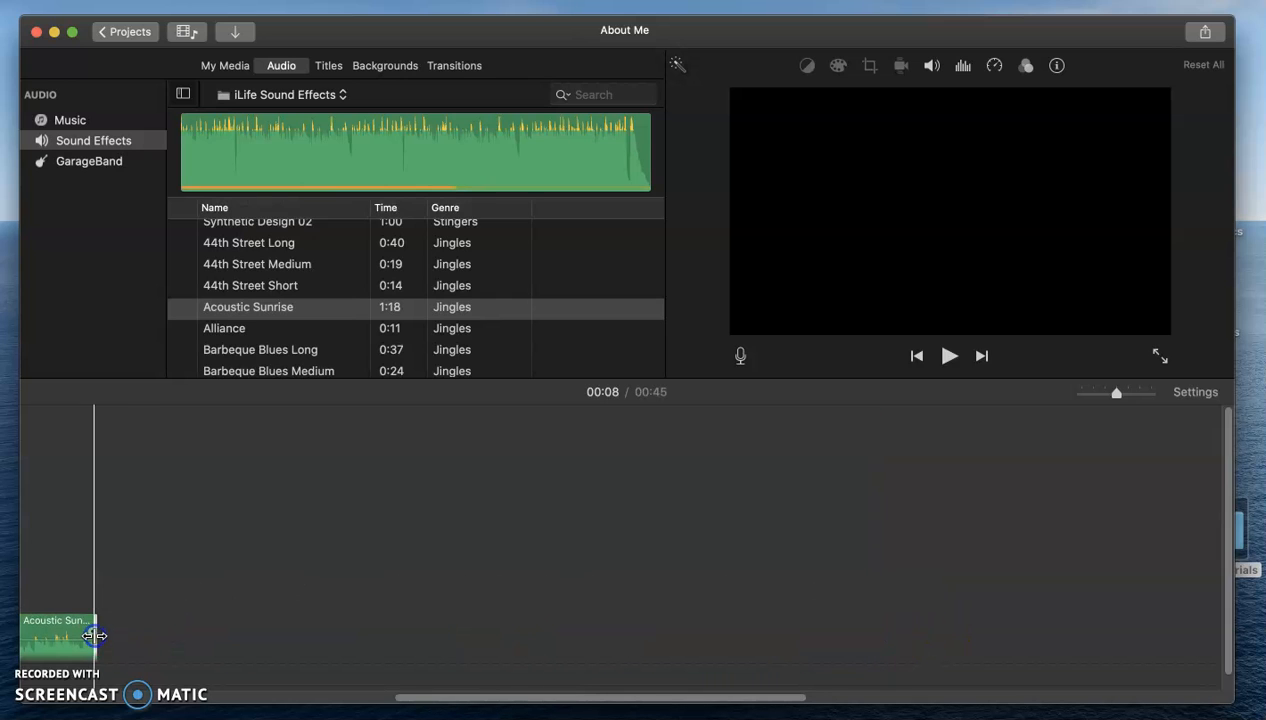
{"action": "scroll", "coordinate": [93, 634], "scroll_direction": "left", "scroll_amount": 5}
{"action": "left_click_drag", "start_coordinate": [336, 637], "coordinate": [107, 619]}
{"action": "scroll", "coordinate": [107, 619], "scroll_direction": "left", "scroll_amount": 5}
{"action": "left_click", "coordinate": [418, 641]}
{"action": "left_click_drag", "start_coordinate": [367, 627], "coordinate": [88, 641]}
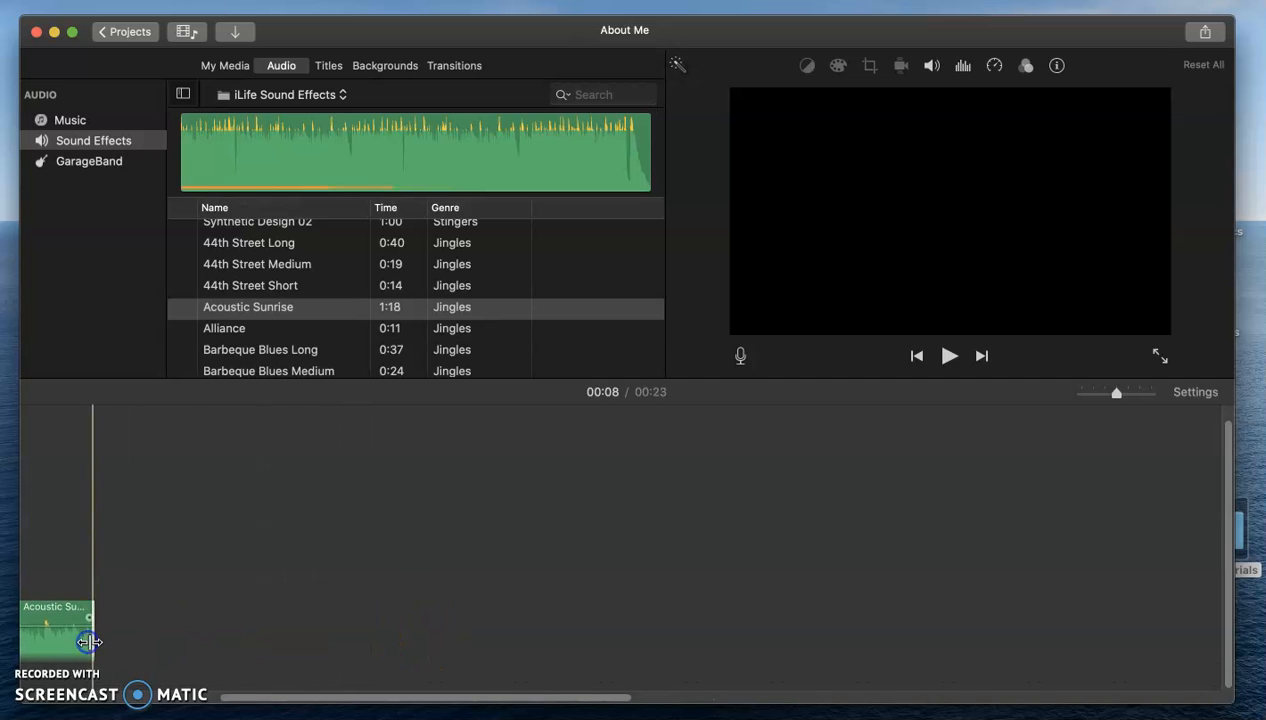
{"action": "scroll", "coordinate": [88, 641], "scroll_direction": "left", "scroll_amount": 5}
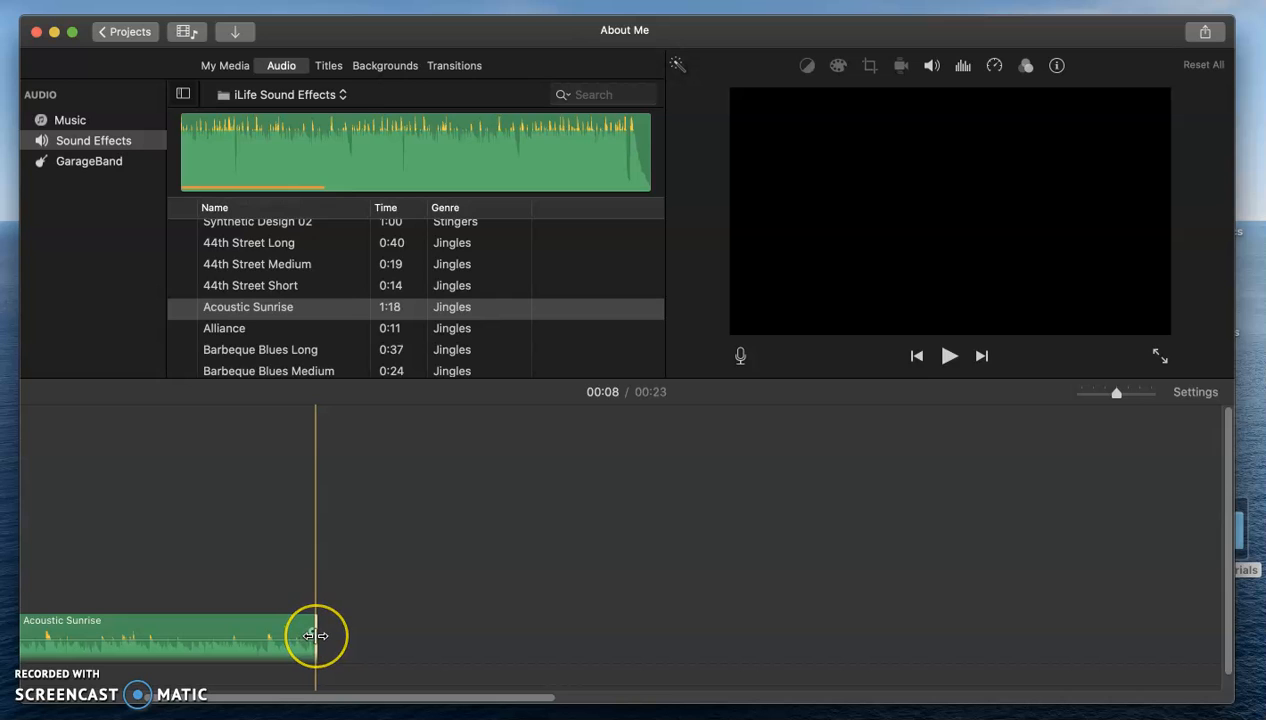
{"action": "left_click_drag", "start_coordinate": [313, 636], "coordinate": [81, 624]}
{"action": "scroll", "coordinate": [81, 624], "scroll_direction": "left", "scroll_amount": 5}
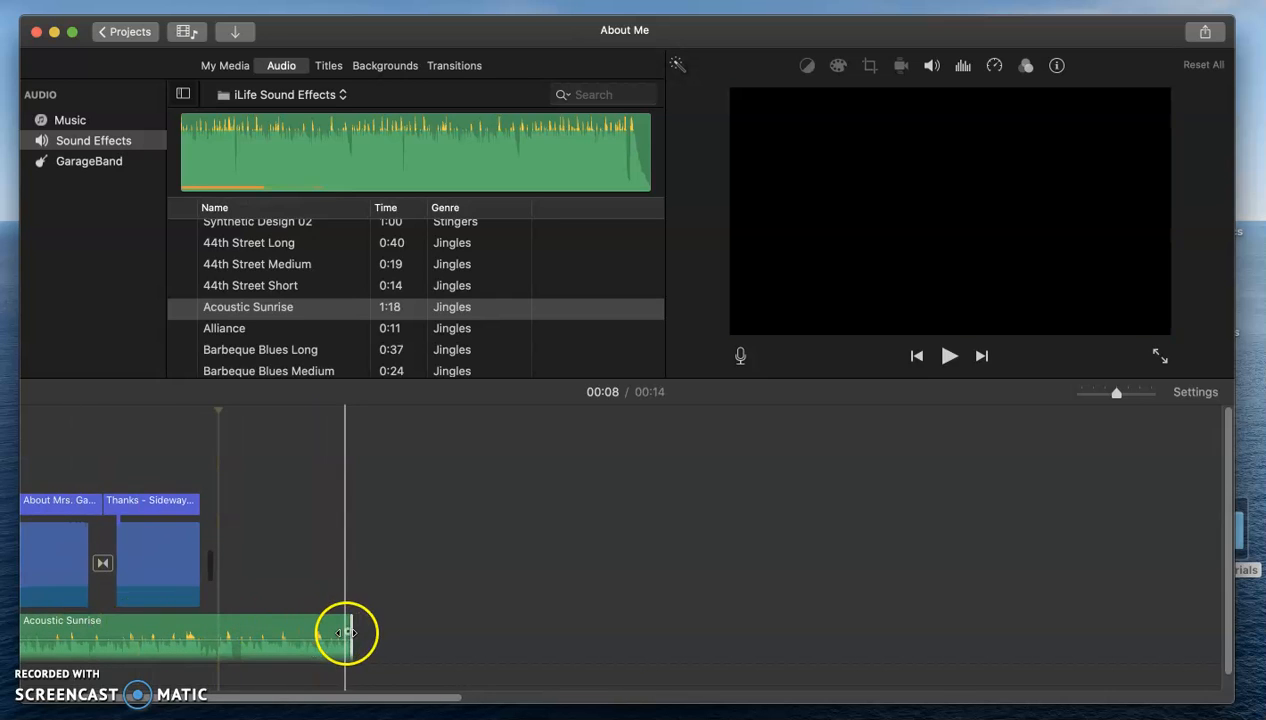
{"action": "left_click_drag", "start_coordinate": [347, 632], "coordinate": [200, 620]}
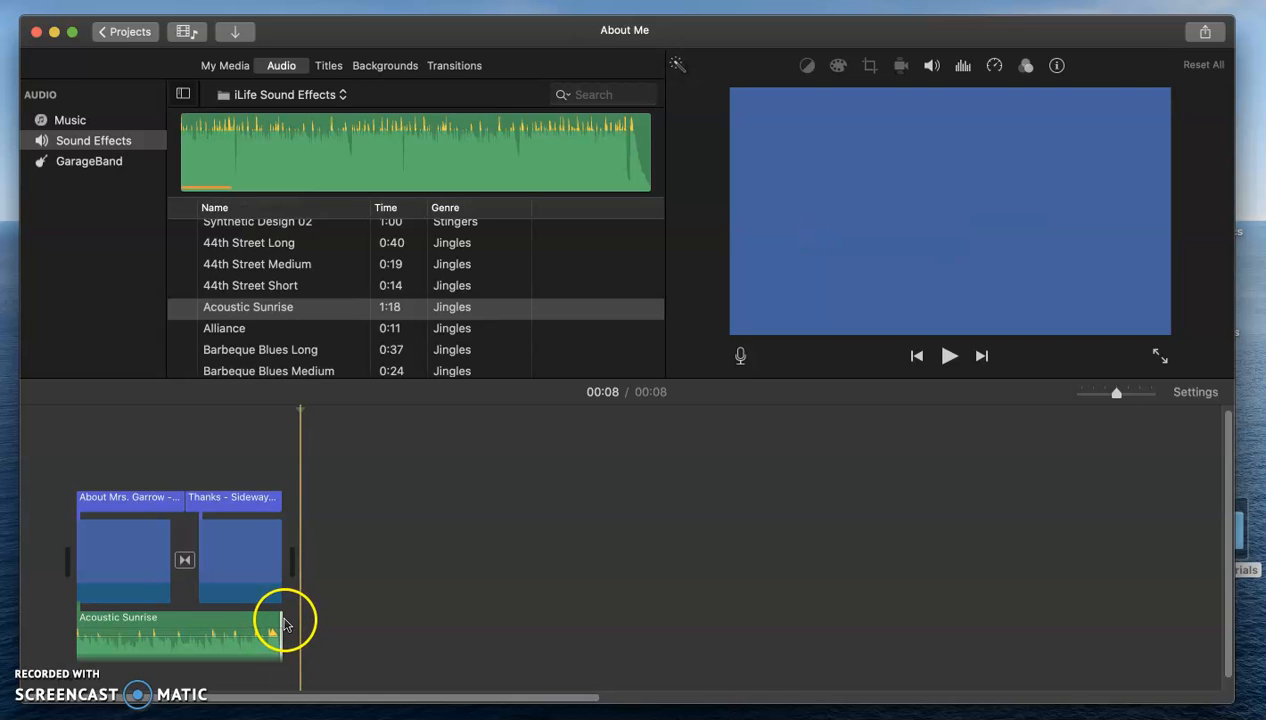
{"action": "mouse_move", "coordinate": [277, 619]}
{"action": "left_mouse_down"}
{"action": "mouse_move", "coordinate": [415, 627]}
{"action": "mouse_move", "coordinate": [281, 621]}
{"action": "left_mouse_up"}
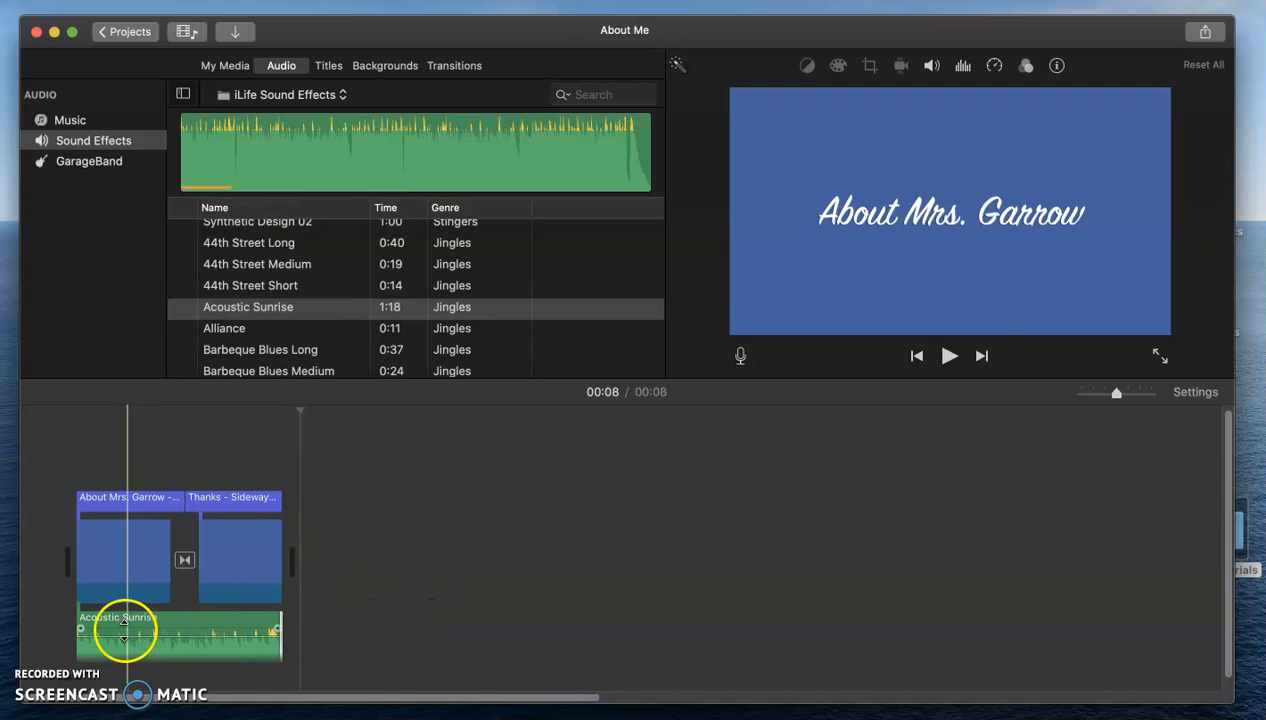
Step: Add a fade-out to the Acoustic Sunrise track, starting at the beginning of the Thanks clip and running to the track's end
{"action": "left_click", "coordinate": [272, 630]}
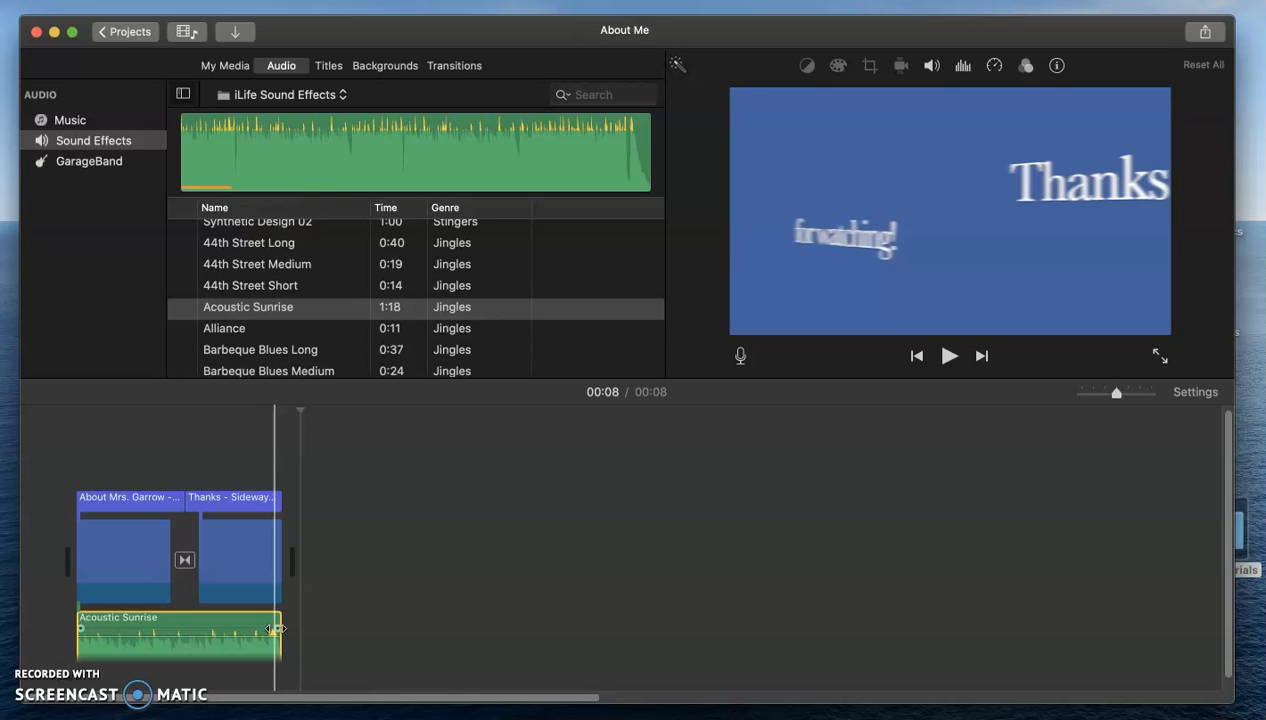
{"action": "left_click_drag", "start_coordinate": [272, 629], "coordinate": [198, 629]}
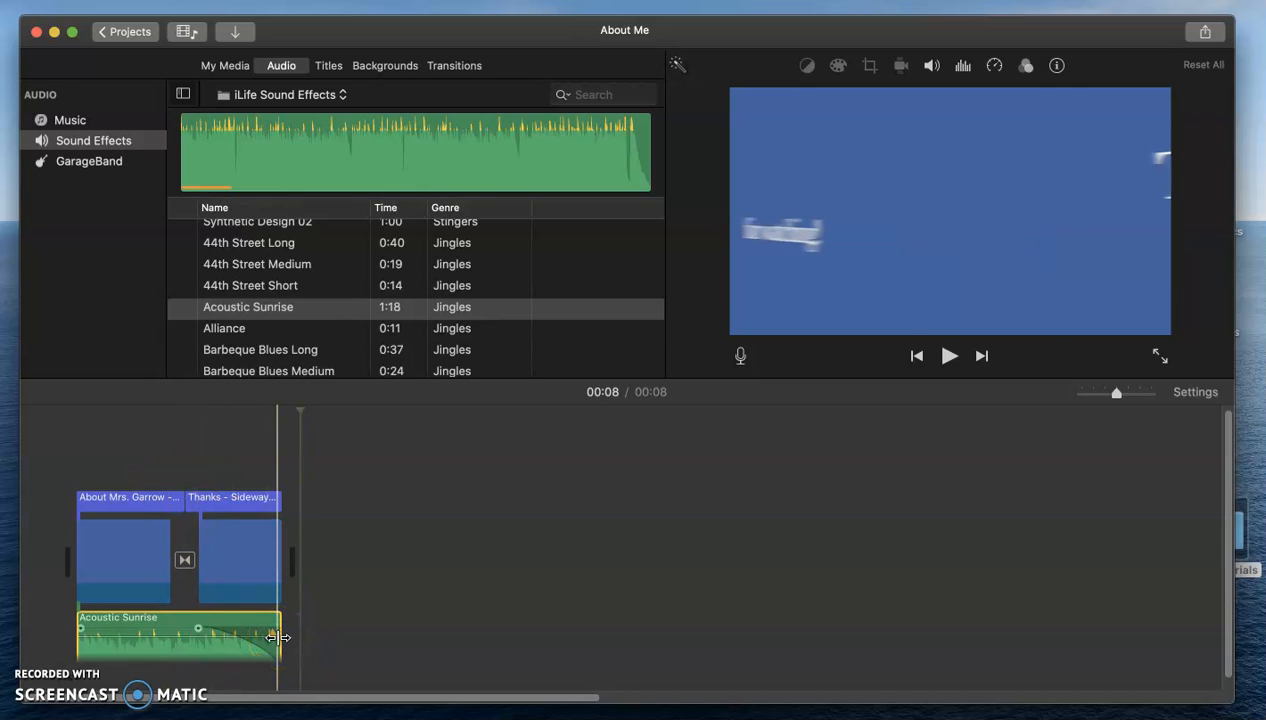
{"action": "left_click_drag", "start_coordinate": [278, 636], "coordinate": [277, 634]}
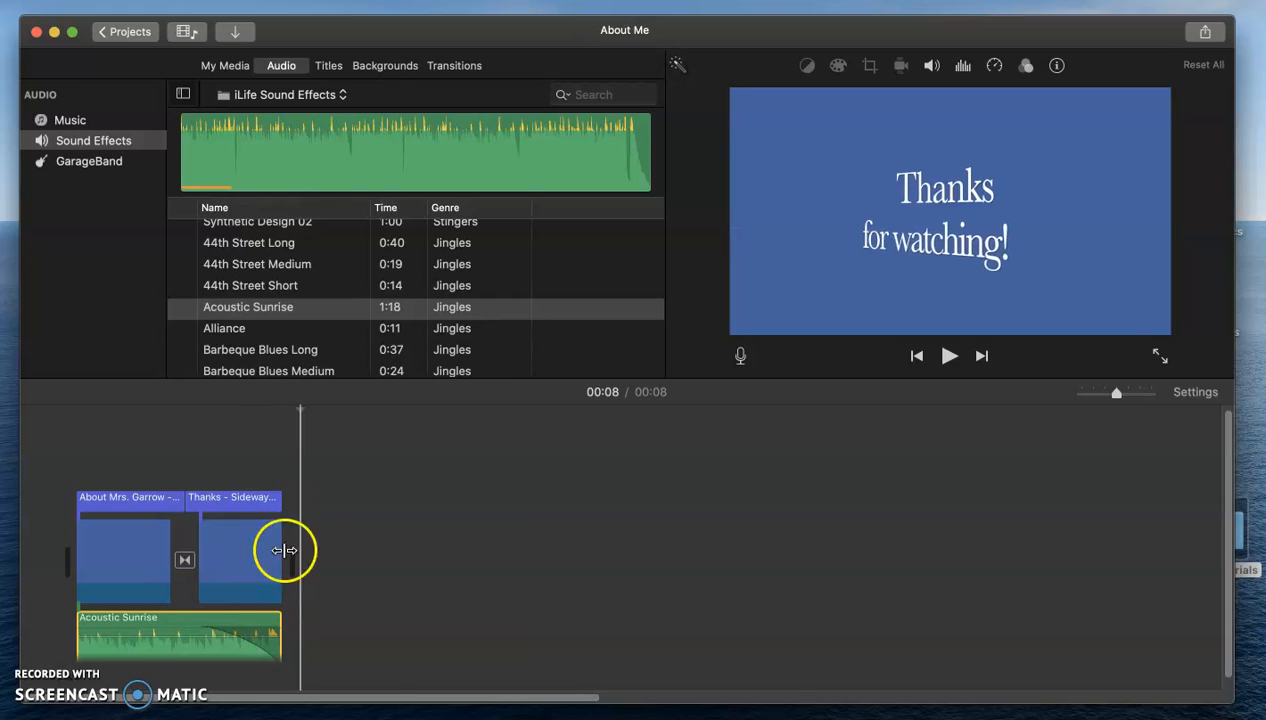
{"action": "left_click_drag", "start_coordinate": [38, 677], "coordinate": [39, 677]}
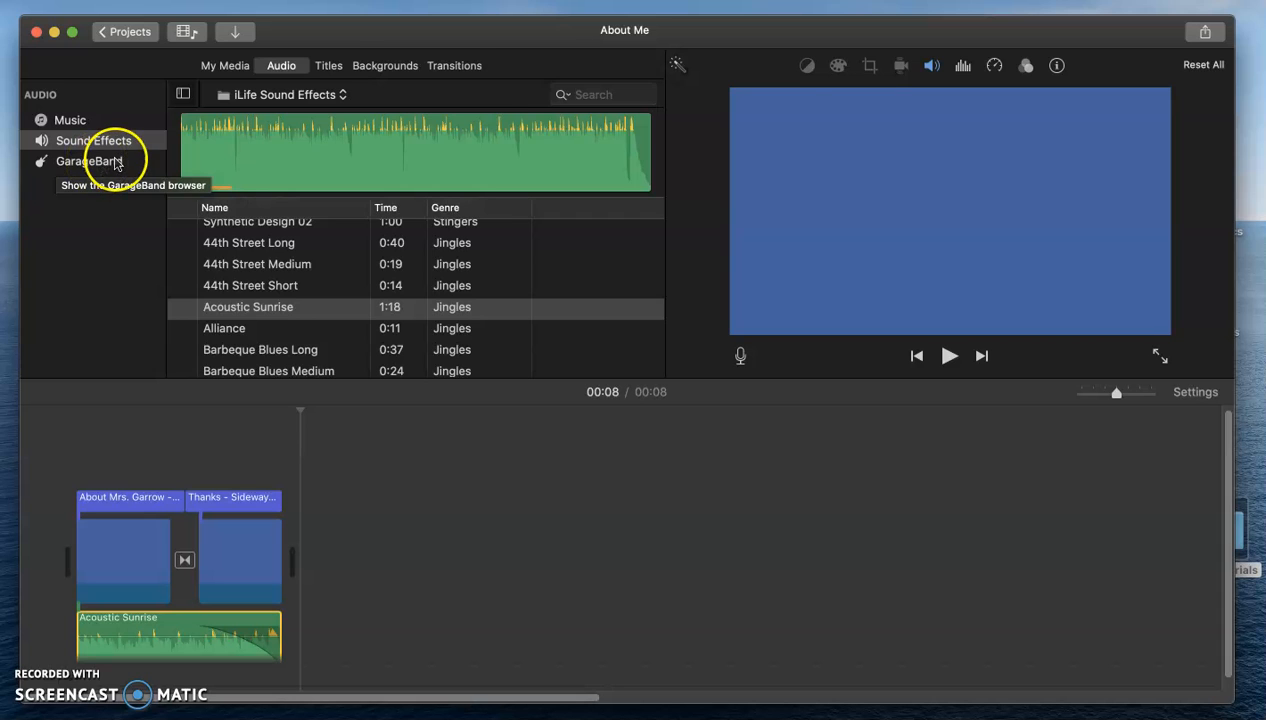
Step: Show the project's media and rename the 10-21-20 event in the iMovie Library as Practice pics
{"action": "left_click", "coordinate": [226, 68]}
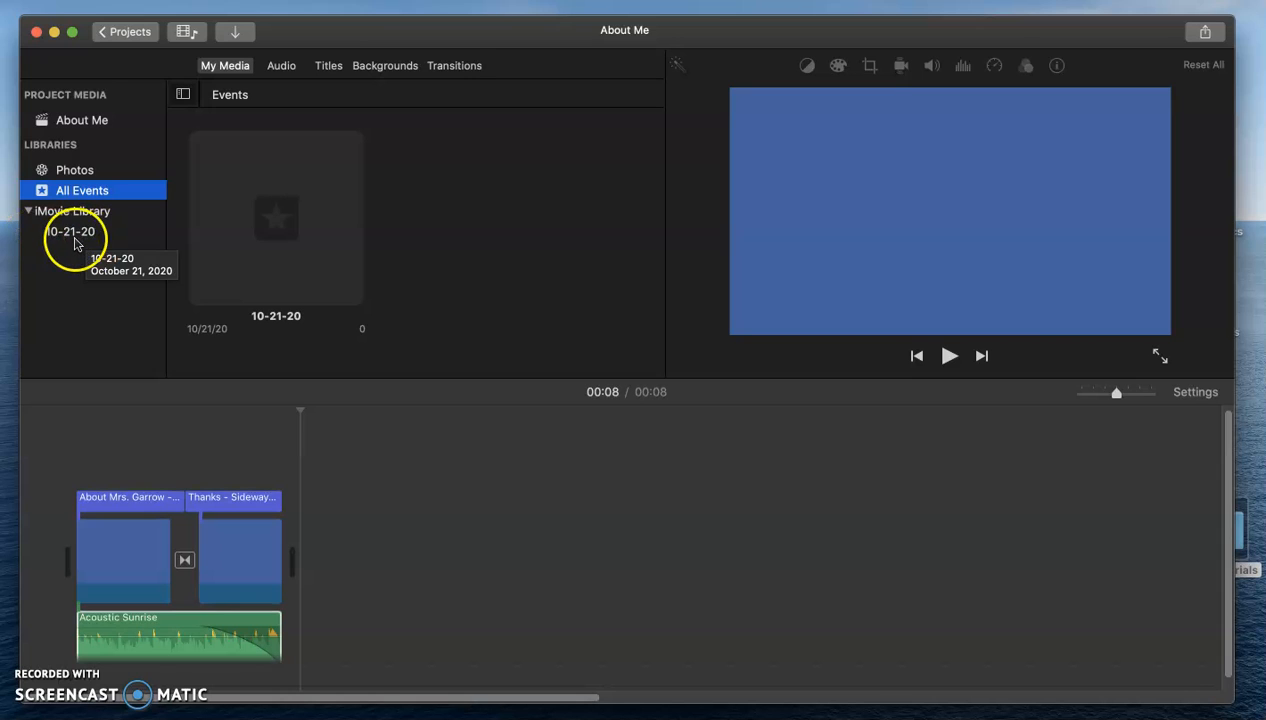
{"action": "right_click", "coordinate": [66, 234]}
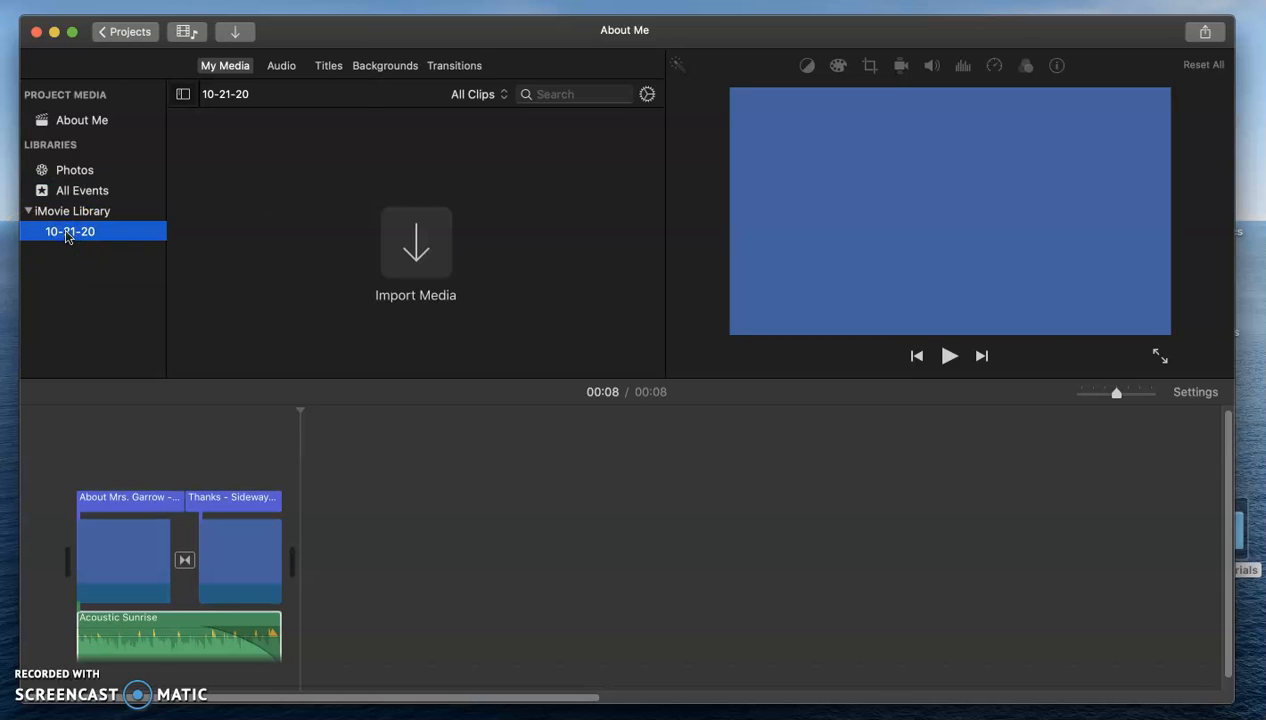
{"action": "left_click", "coordinate": [66, 234]}
{"action": "left_click", "coordinate": [72, 236]}
{"action": "left_click", "coordinate": [75, 236]}
{"action": "left_click", "coordinate": [113, 235]}
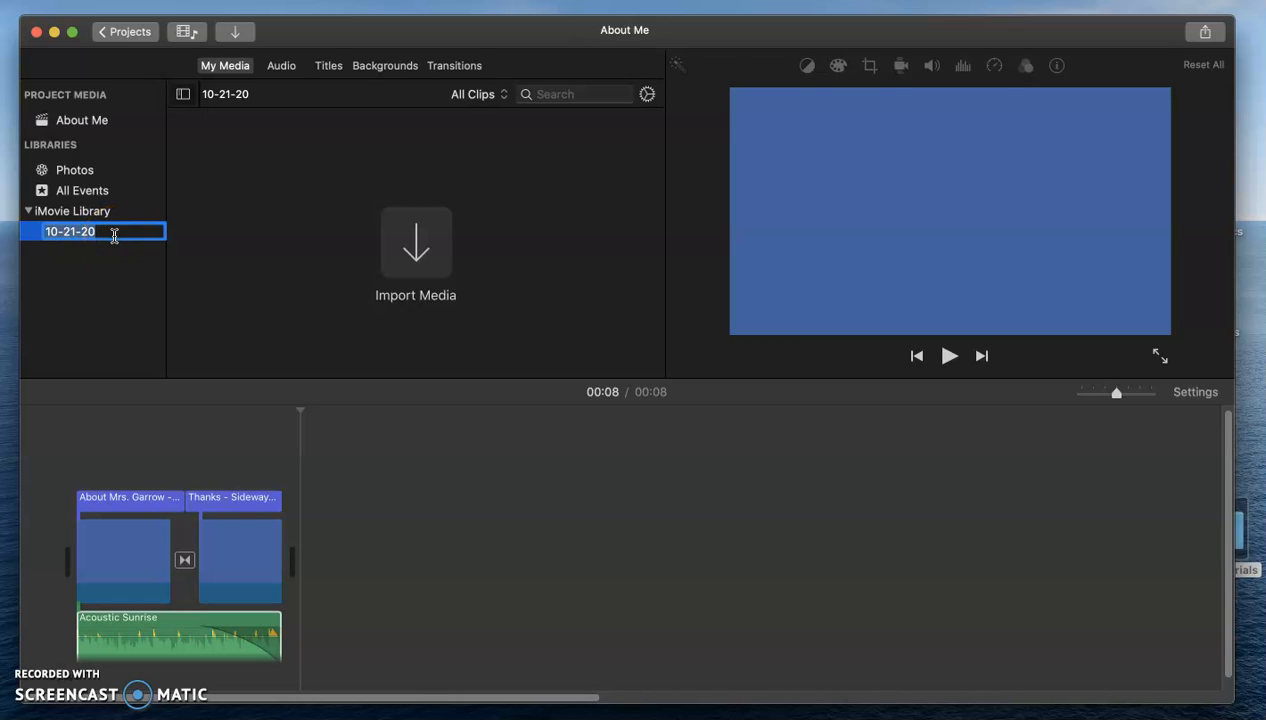
{"action": "type", "text": "Practi"}
{"action": "key", "text": "BackSpace"}
{"action": "key", "text": "BackSpace"}
{"action": "type", "text": "pic"}
{"action": "key", "text": "Return"}
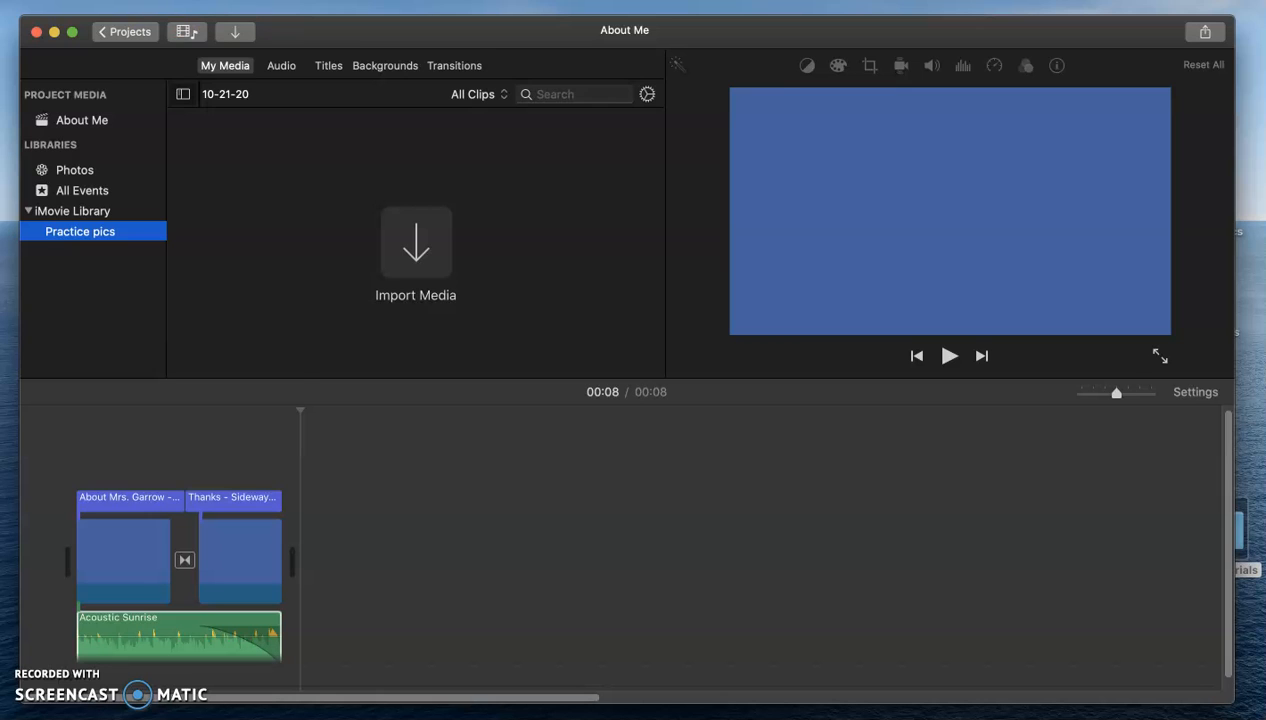
{"action": "left_click", "coordinate": [104, 0]}
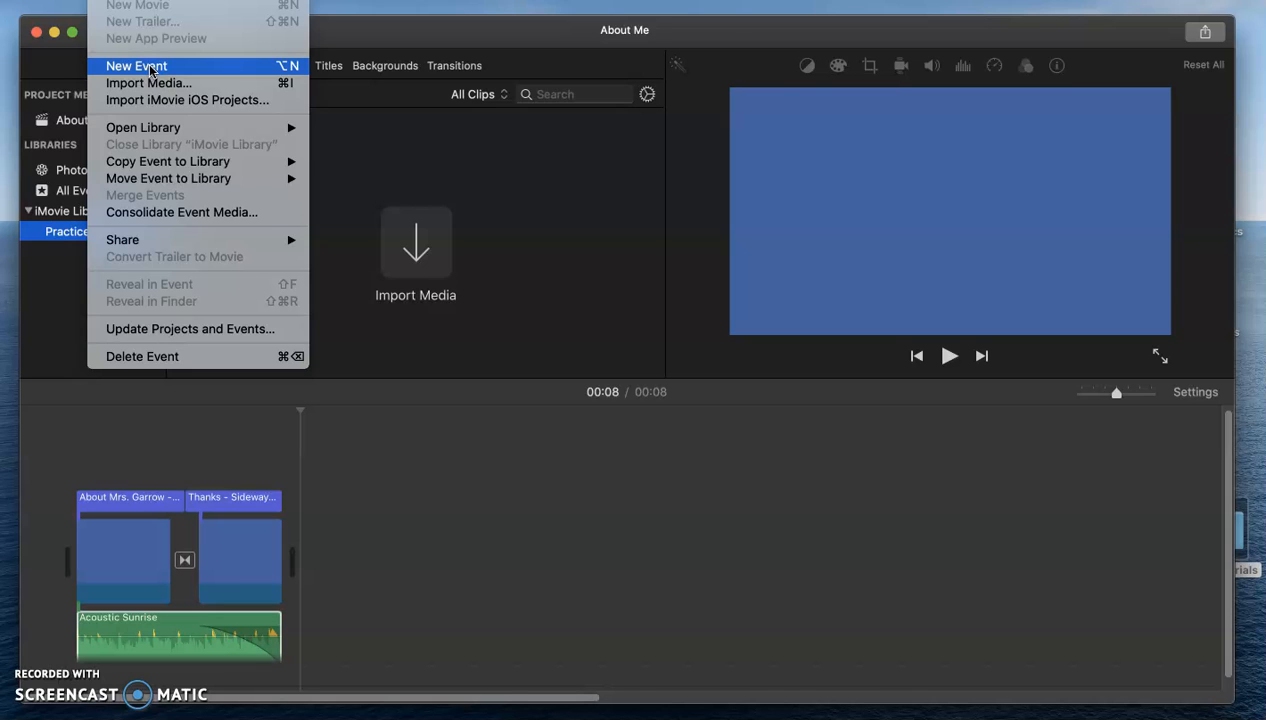
{"action": "left_click", "coordinate": [57, 288]}
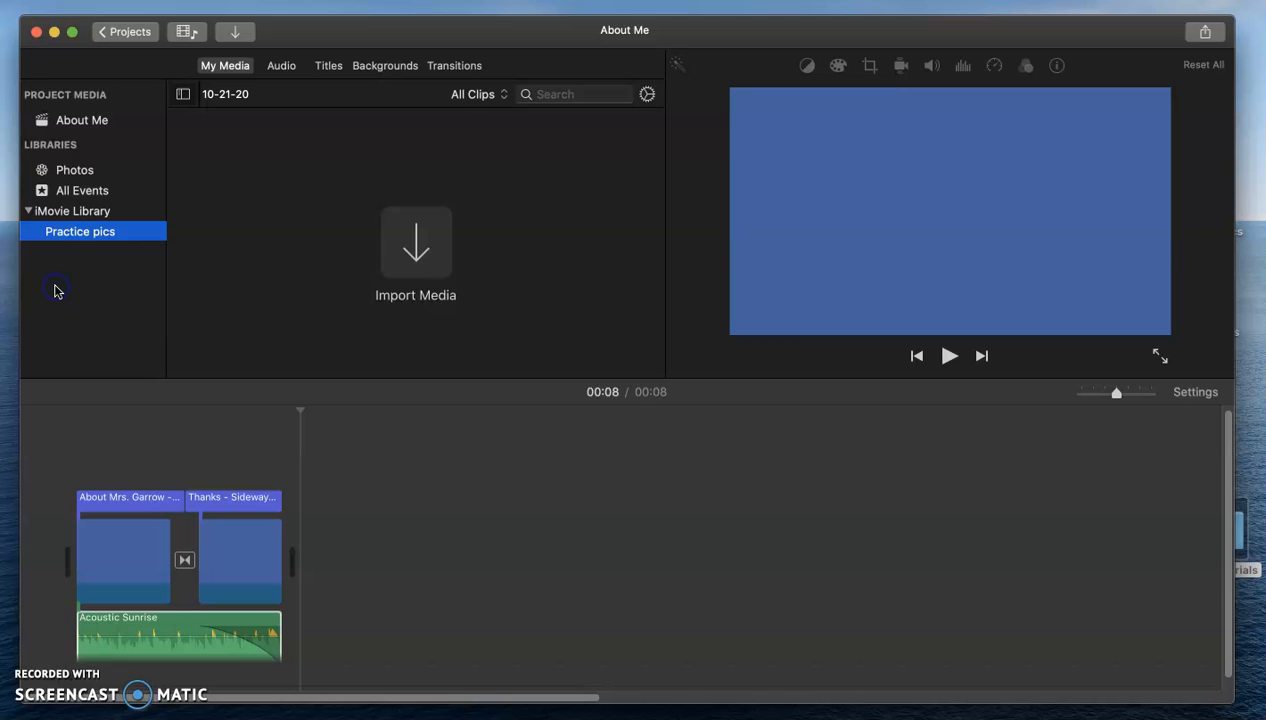
{"action": "left_click", "coordinate": [395, 240]}
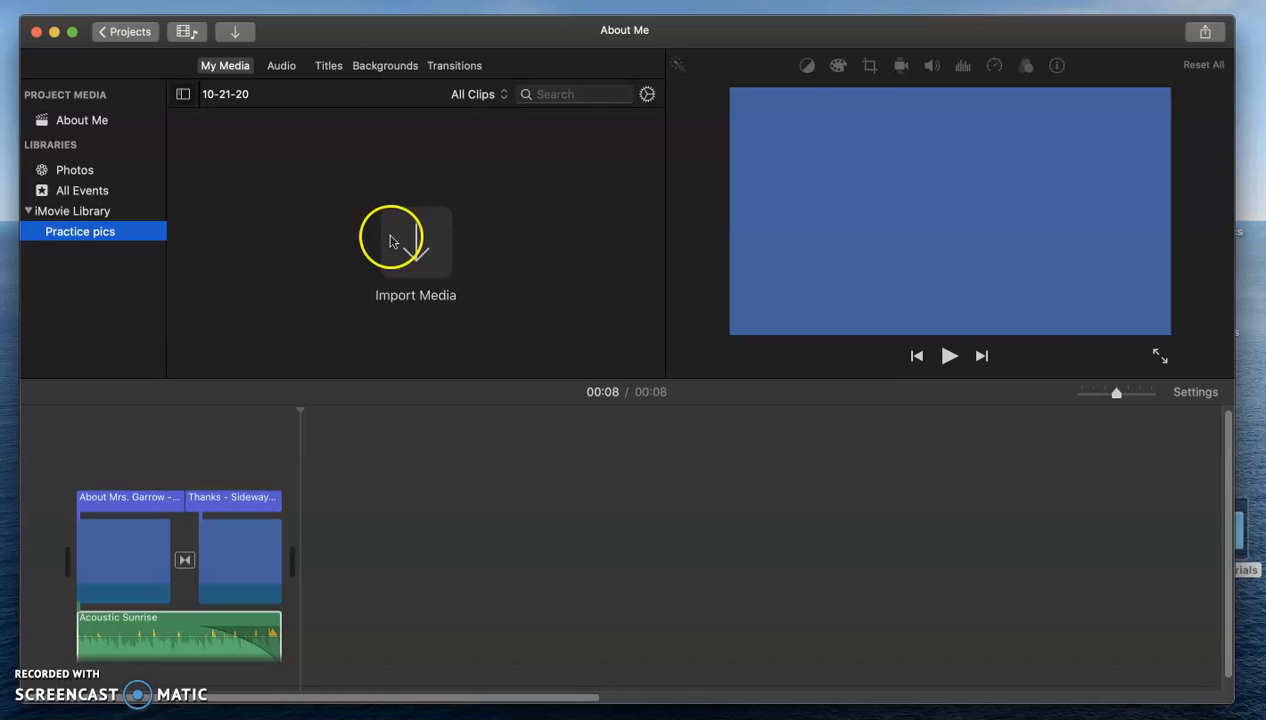
{"action": "left_click", "coordinate": [862, 522]}
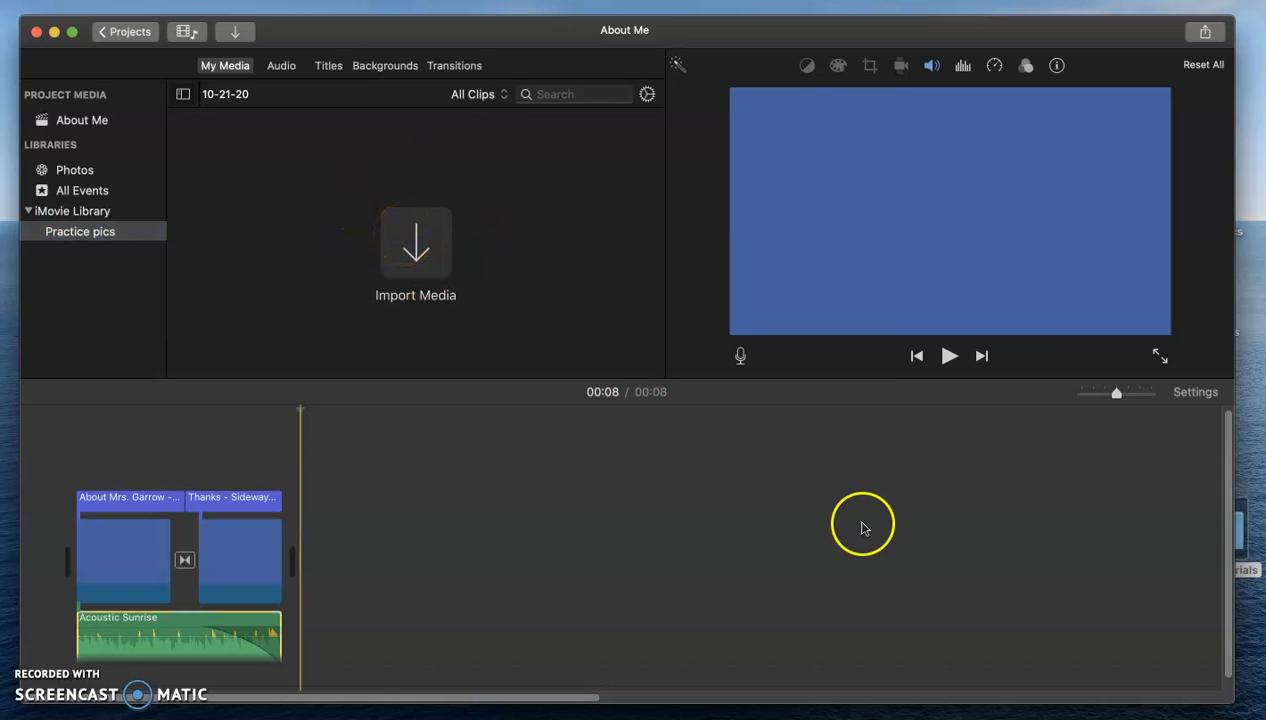
Step: Switch to the Chrome browser and search Google Images for "flower"
{"action": "left_click", "coordinate": [884, 708]}
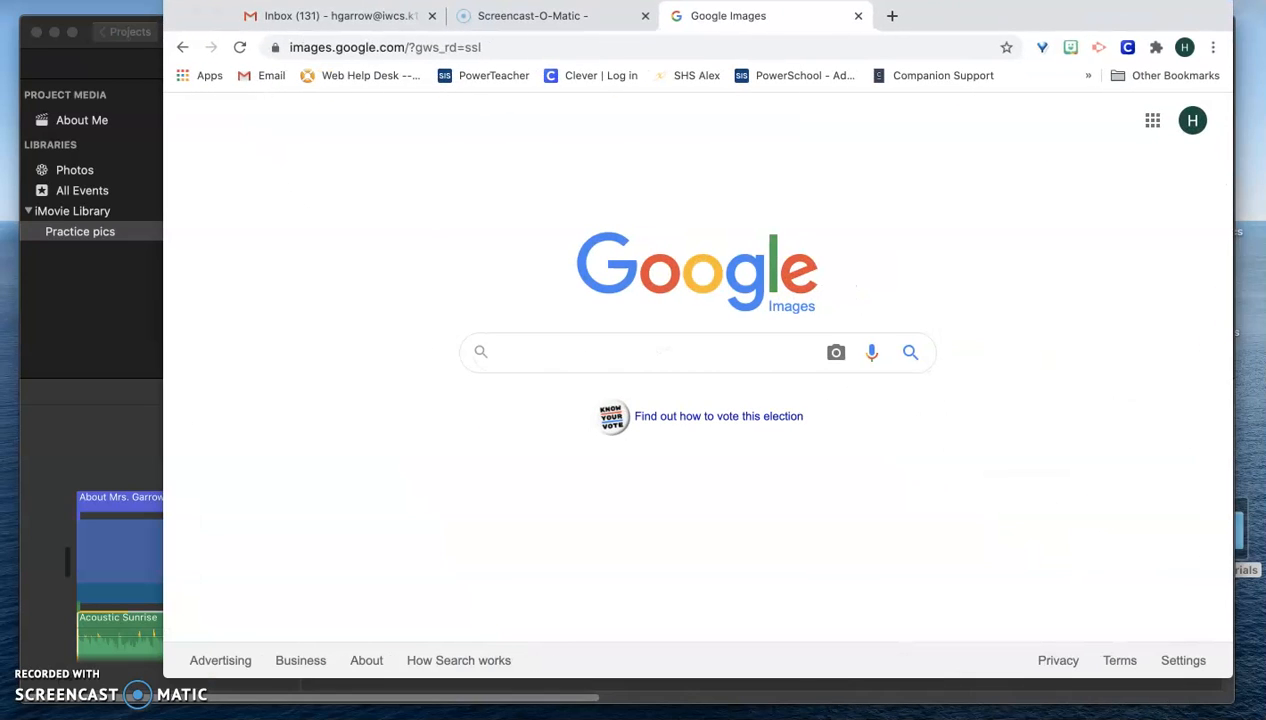
{"action": "left_click", "coordinate": [876, 318]}
{"action": "left_click", "coordinate": [749, 339]}
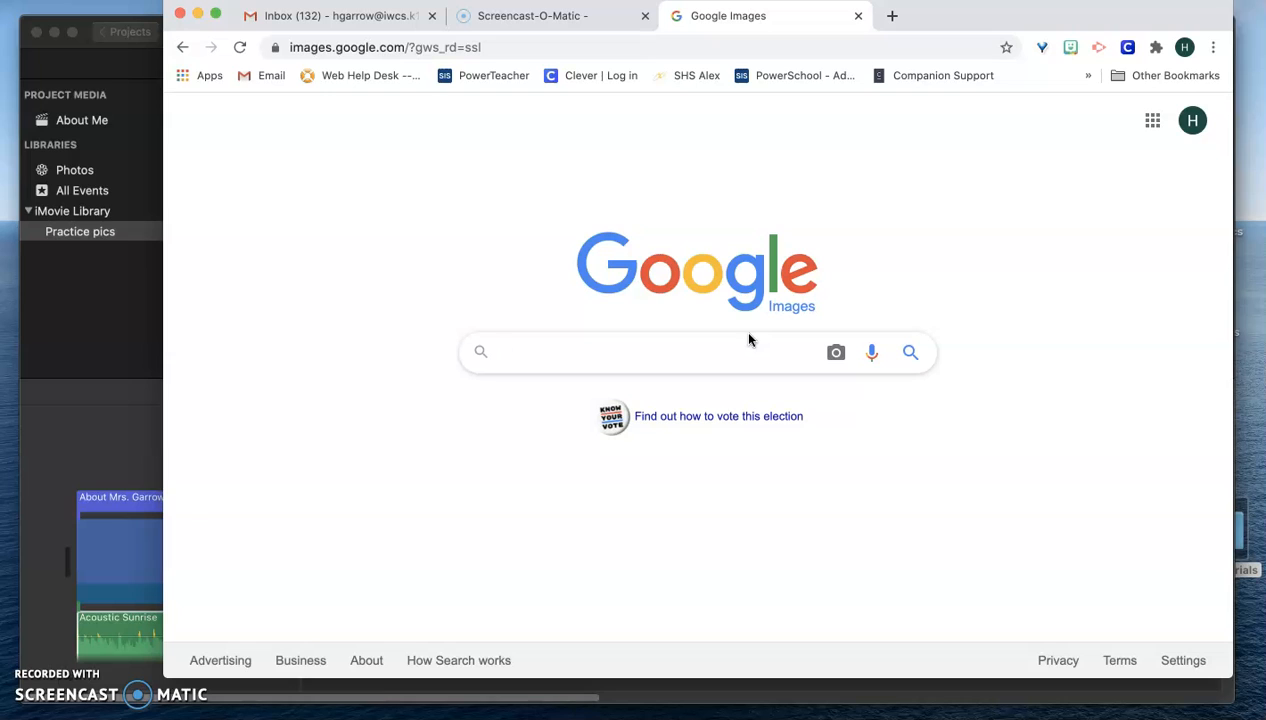
{"action": "type", "text": "flower"}
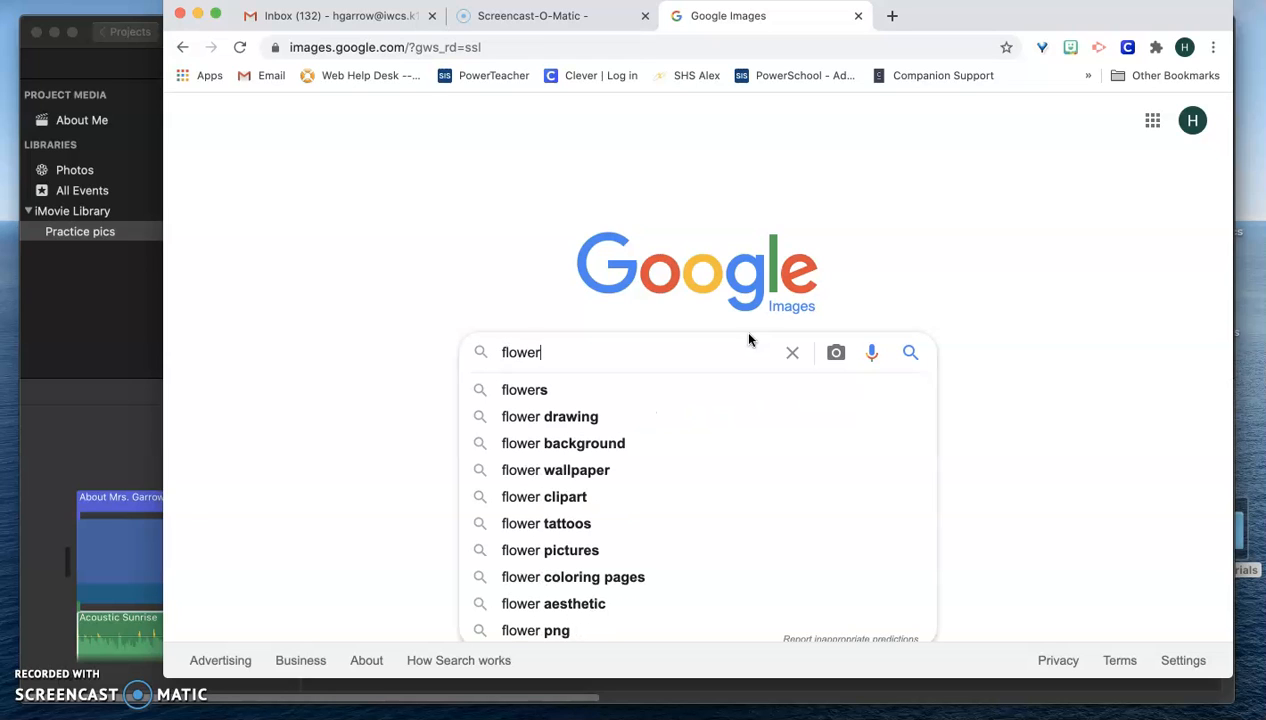
{"action": "key", "text": "Return"}
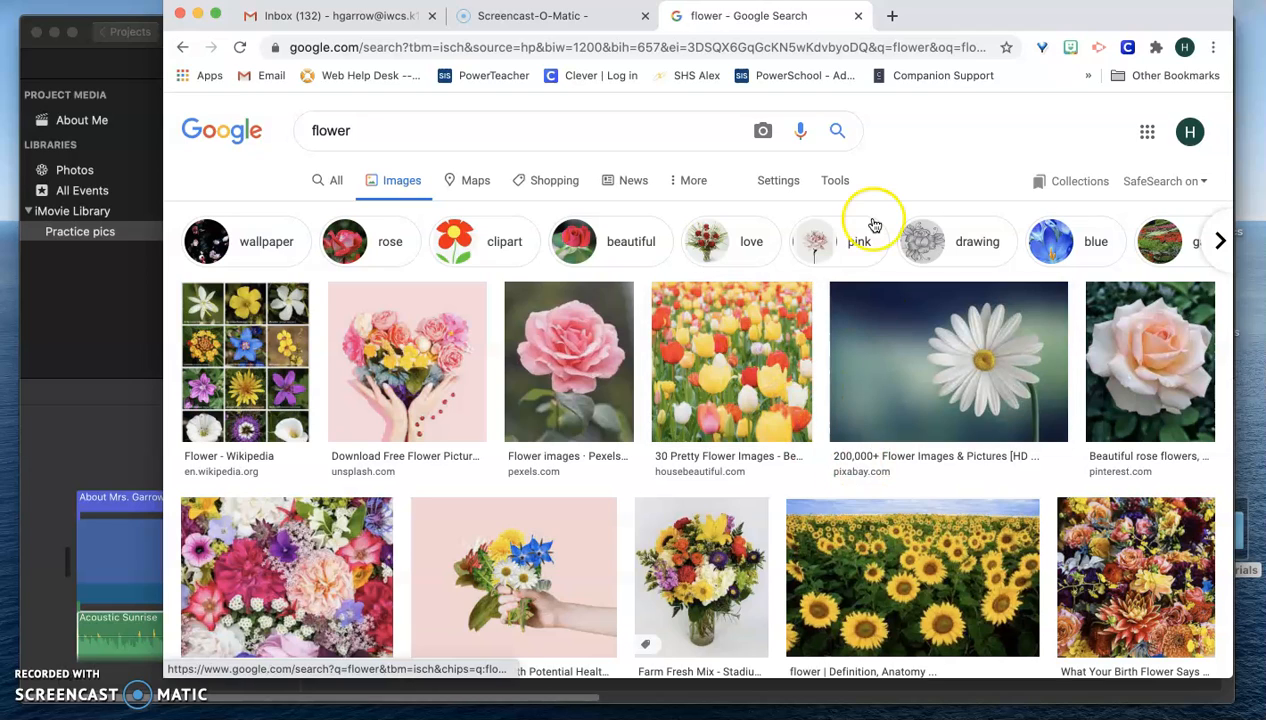
Step: Filter the flower image results by usage rights to Creative Commons licenses
{"action": "left_click", "coordinate": [836, 181]}
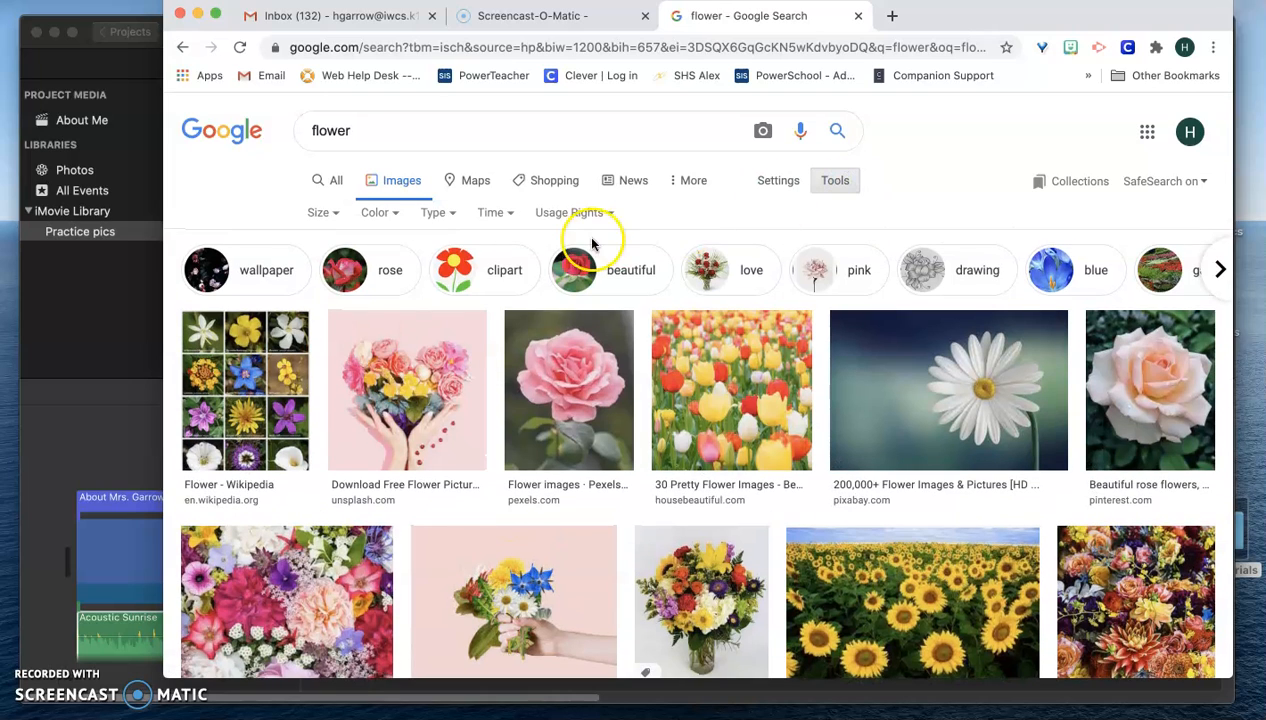
{"action": "left_click", "coordinate": [562, 216]}
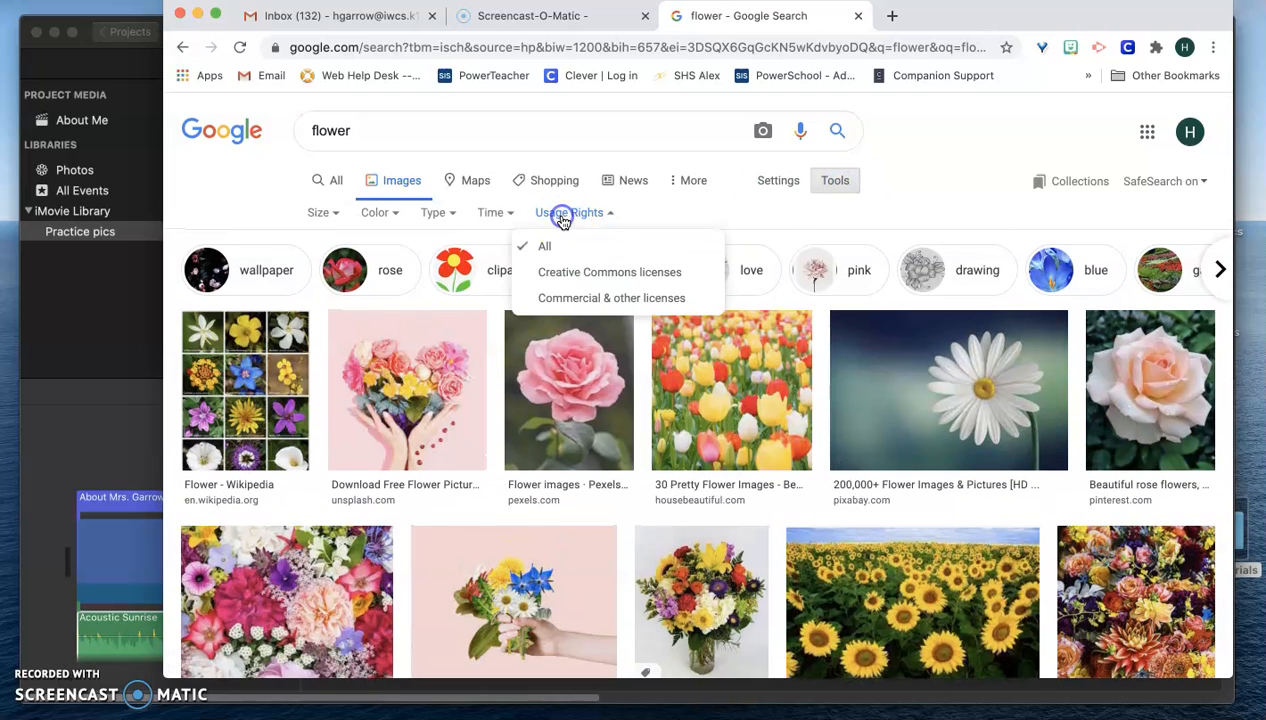
{"action": "left_click", "coordinate": [575, 274]}
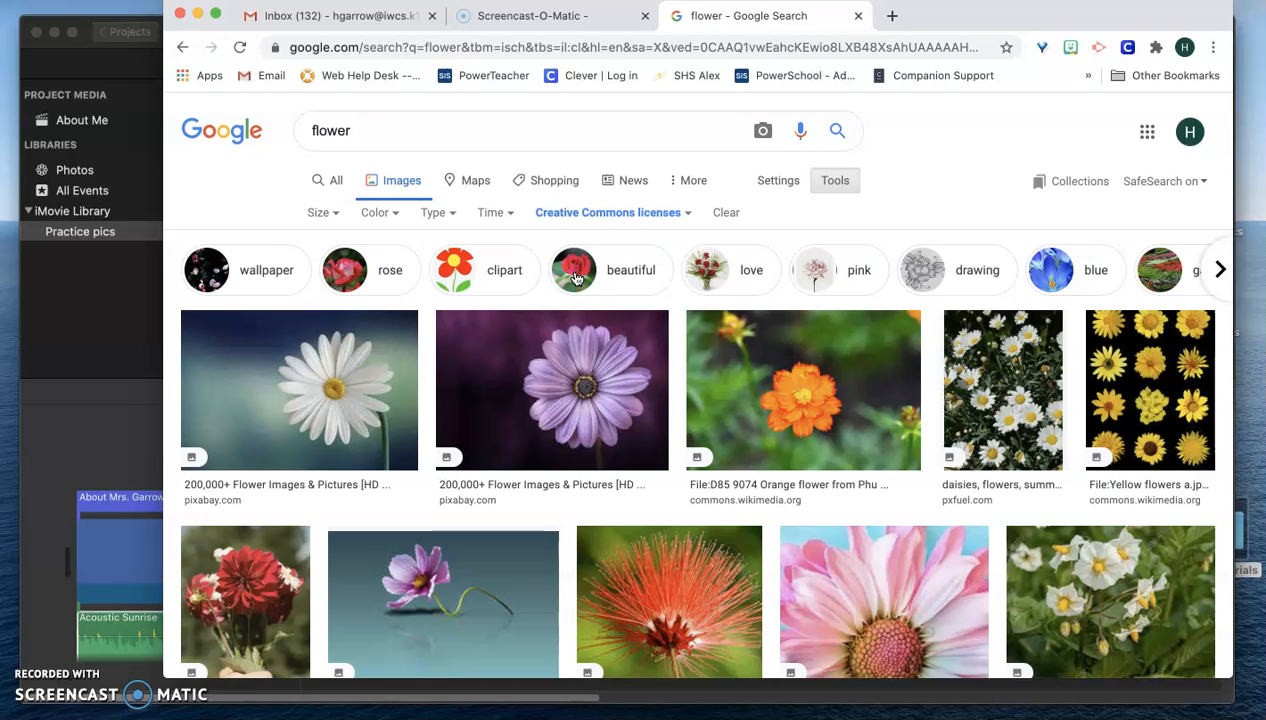
{"action": "left_click", "coordinate": [740, 490]}
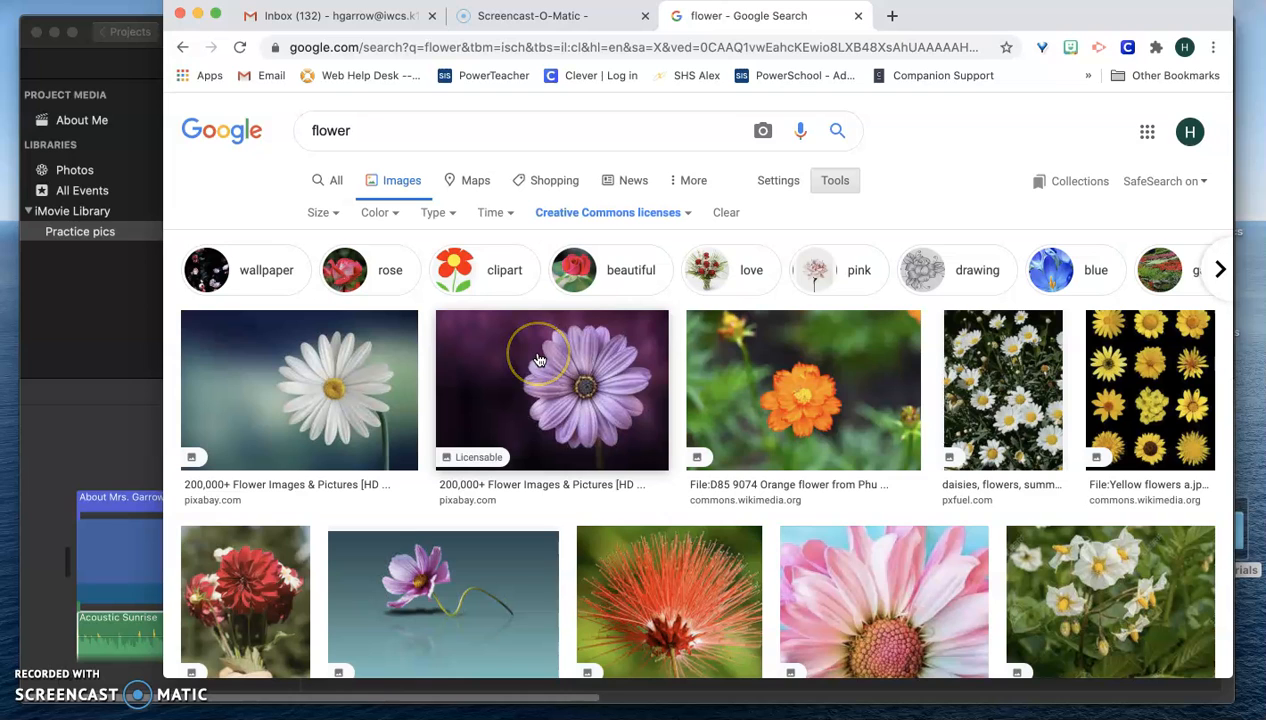
Step: Minimize the iMovie window and save the purple Pixabay flower image to the Desktop as flower-729512__340 in Google's WebP format
{"action": "left_click", "coordinate": [551, 382]}
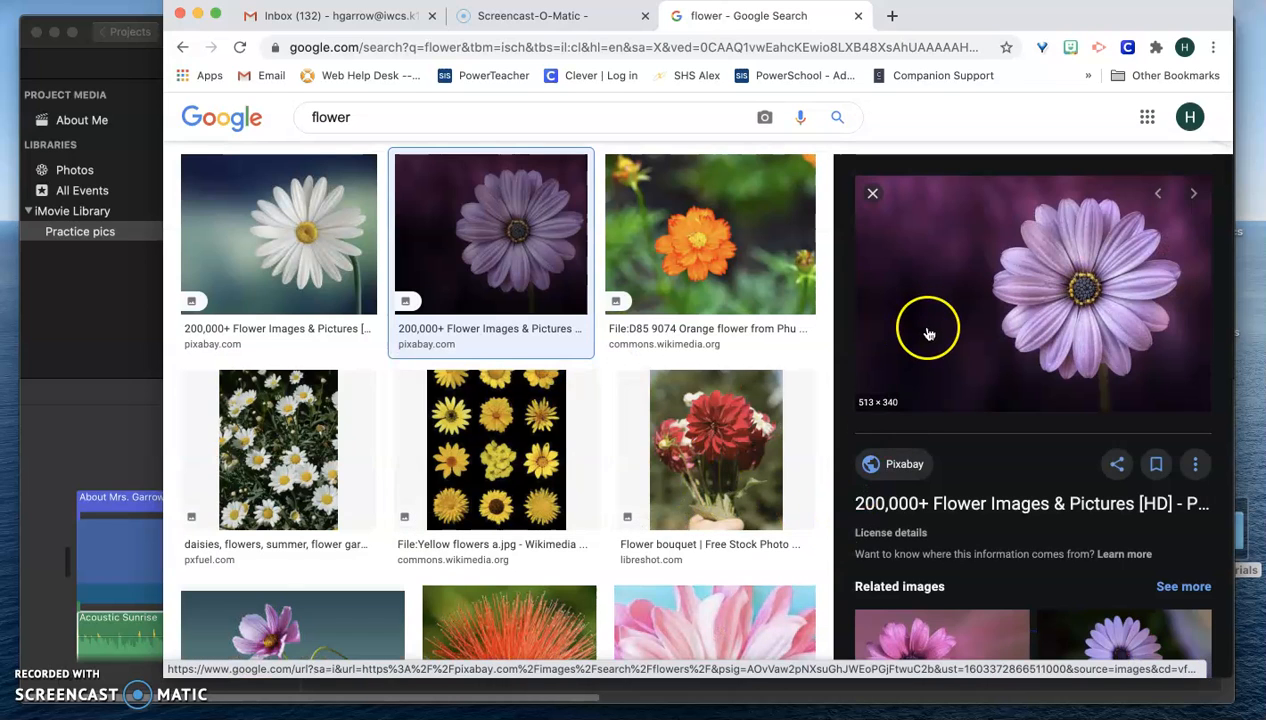
{"action": "left_click", "coordinate": [56, 32]}
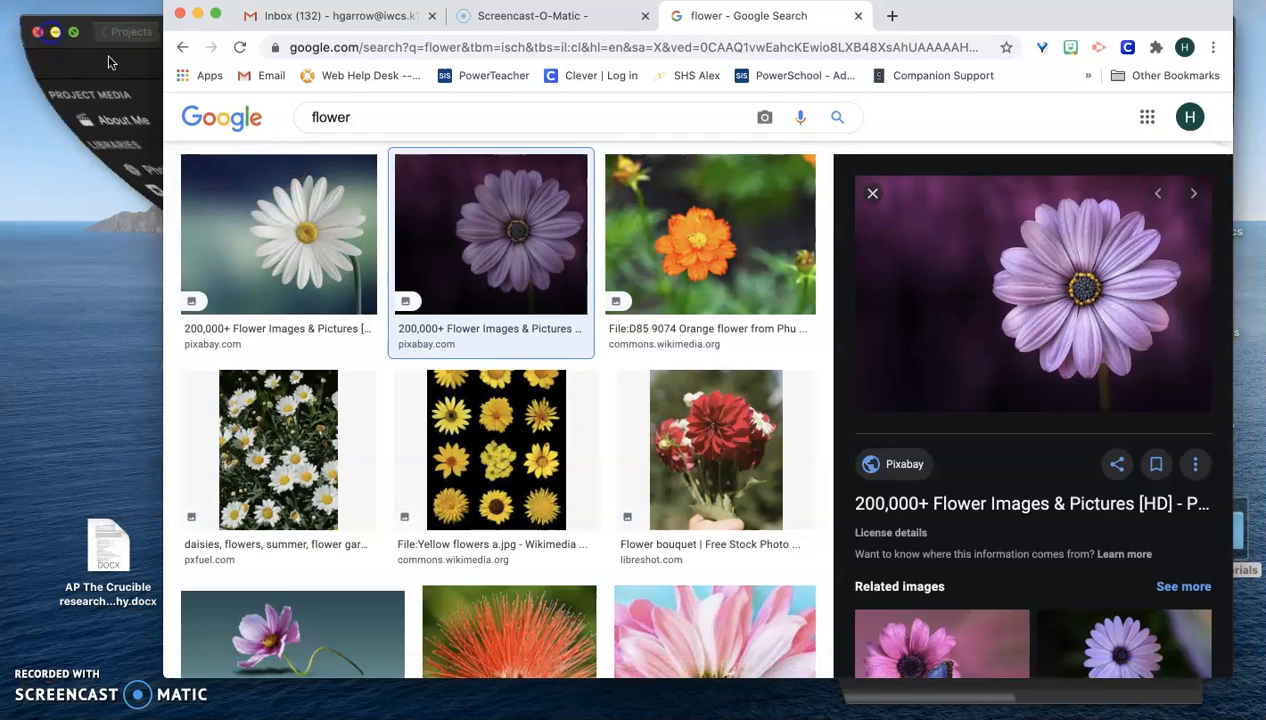
{"action": "right_click", "coordinate": [968, 319]}
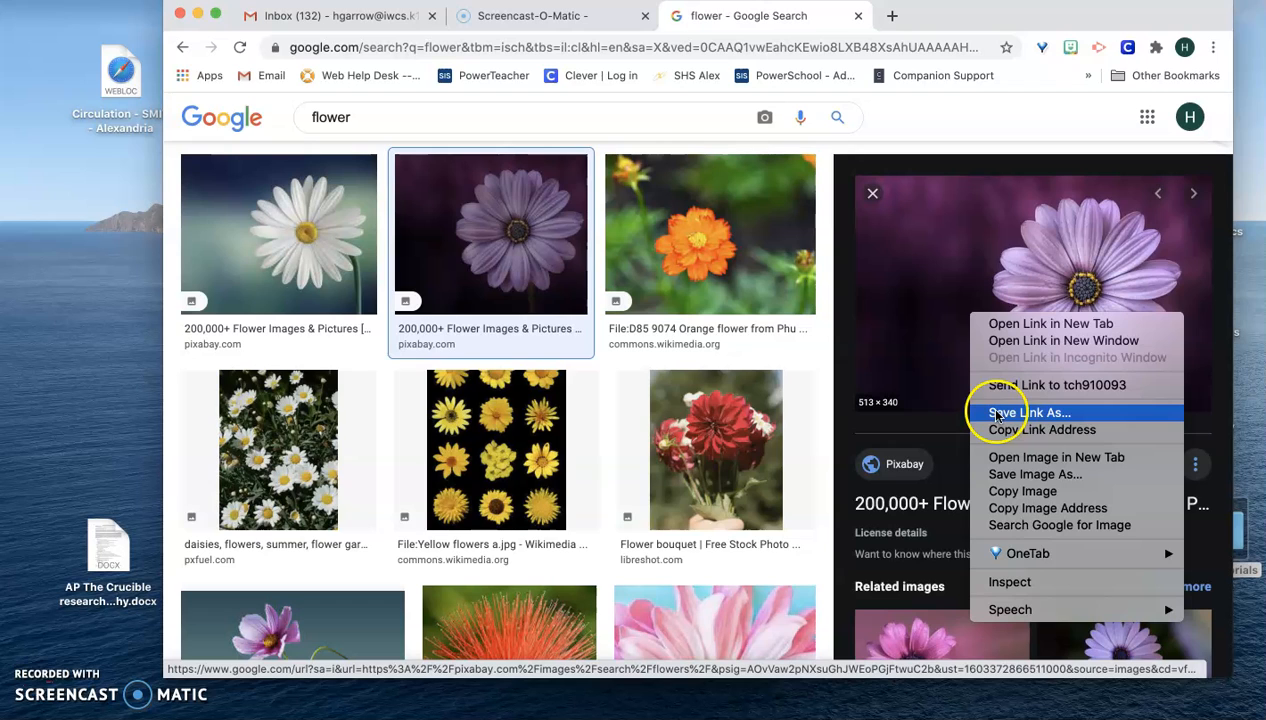
{"action": "left_click", "coordinate": [1003, 474]}
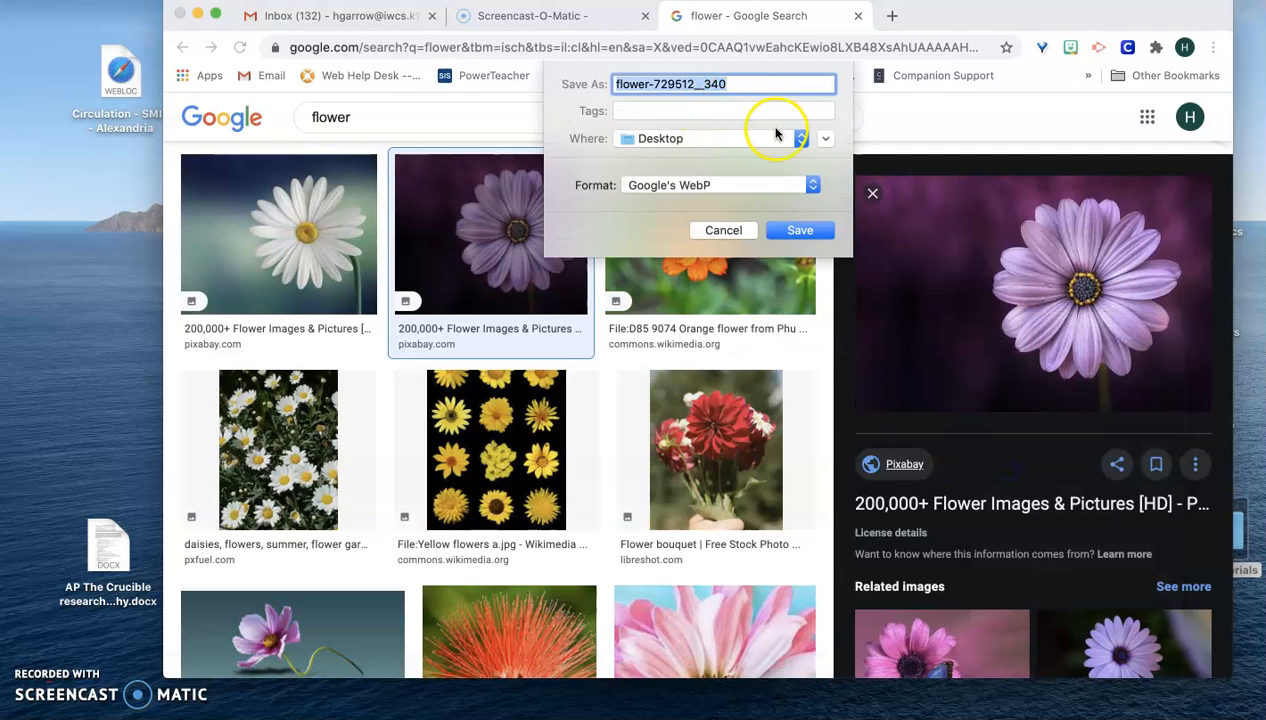
{"action": "left_click", "coordinate": [815, 231]}
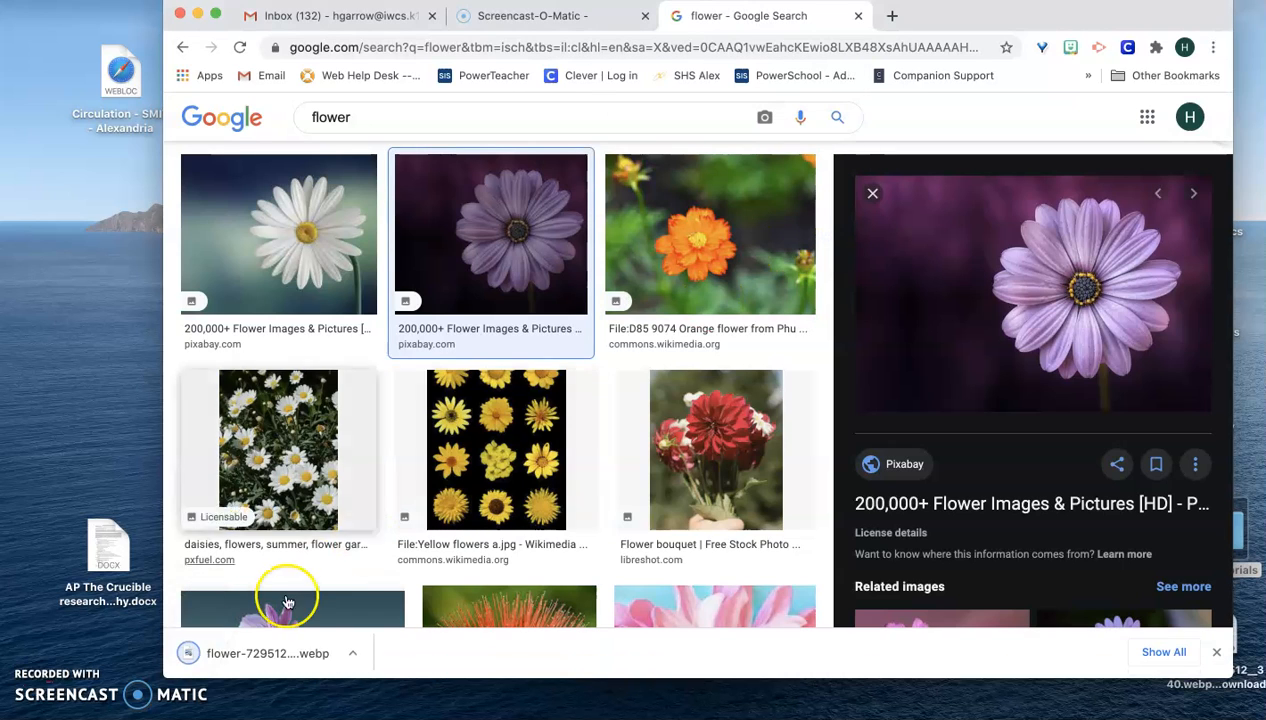
Step: Place a copy of the downloaded flower WebP file on the visible part of the desktop between the existing files
{"action": "left_click_drag", "start_coordinate": [200, 665], "coordinate": [105, 285]}
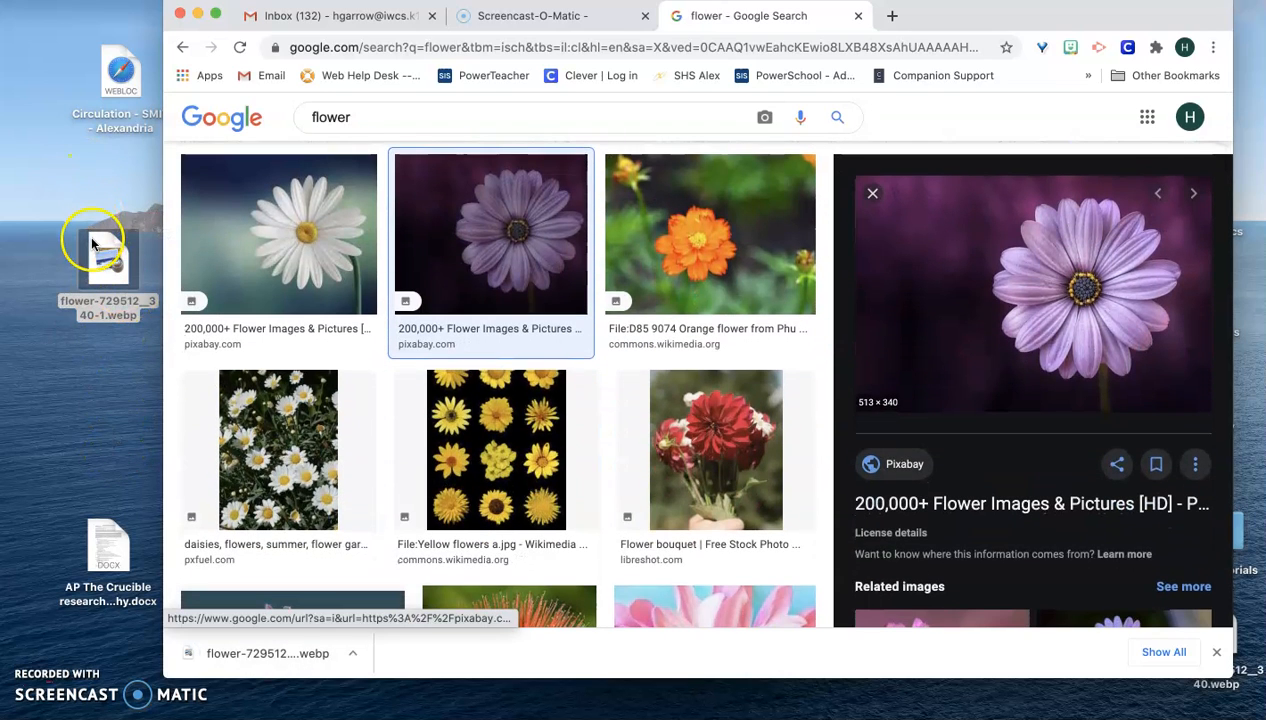
{"action": "scroll", "coordinate": [1054, 350], "scroll_direction": "up", "scroll_amount": 2}
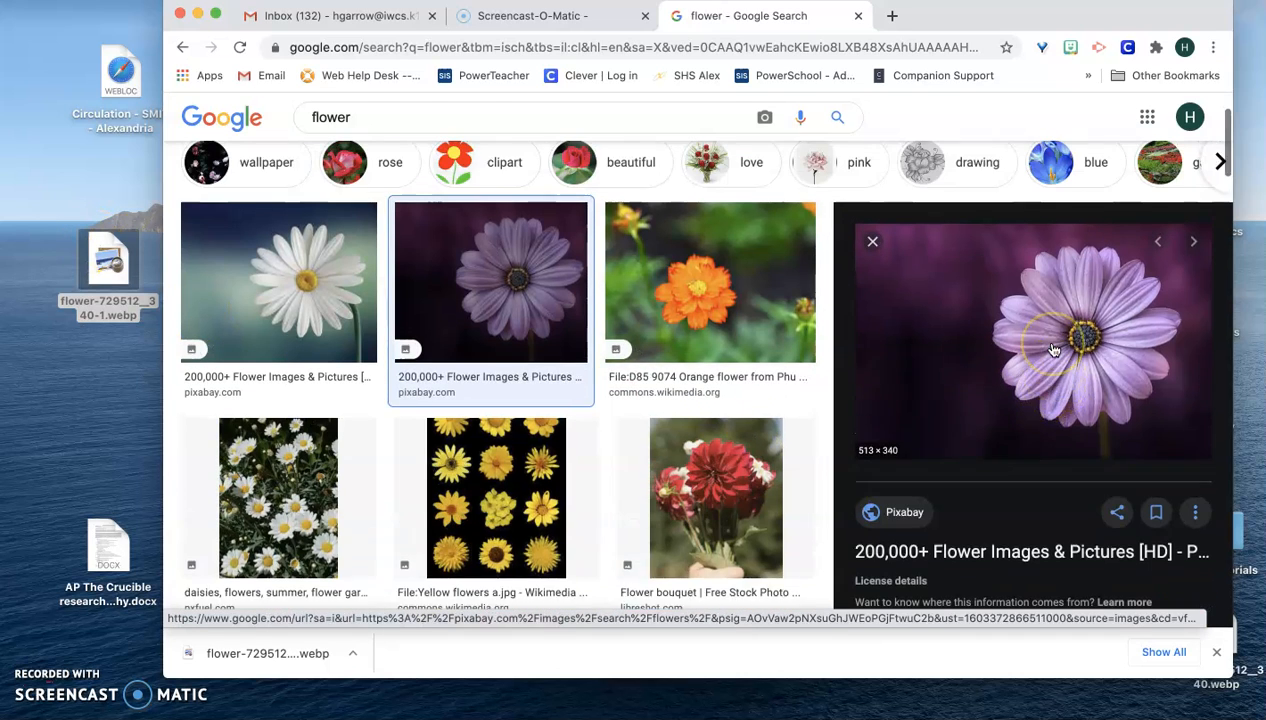
{"action": "scroll", "coordinate": [1054, 350], "scroll_direction": "down", "scroll_amount": 1}
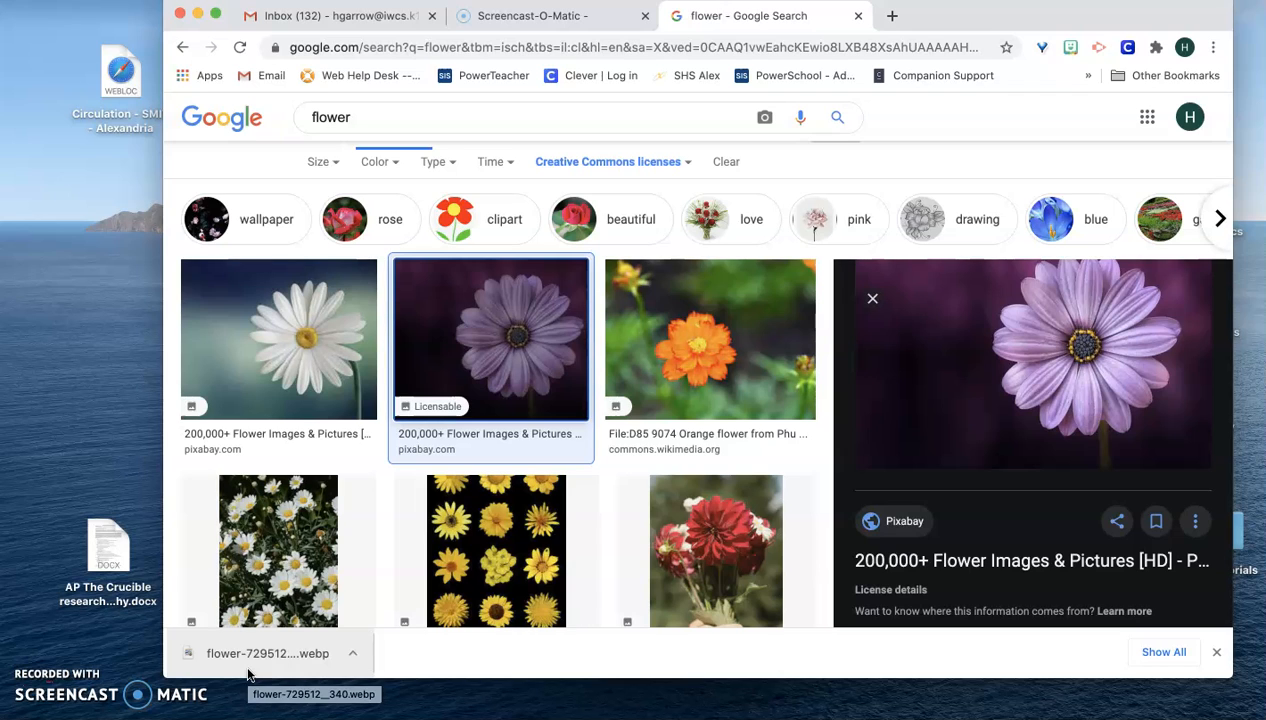
Step: Save the purple Pixabay flower thumbnail to the Desktop as a JPEG image named flower and place the downloaded file on the visible desktop
{"action": "right_click", "coordinate": [484, 354]}
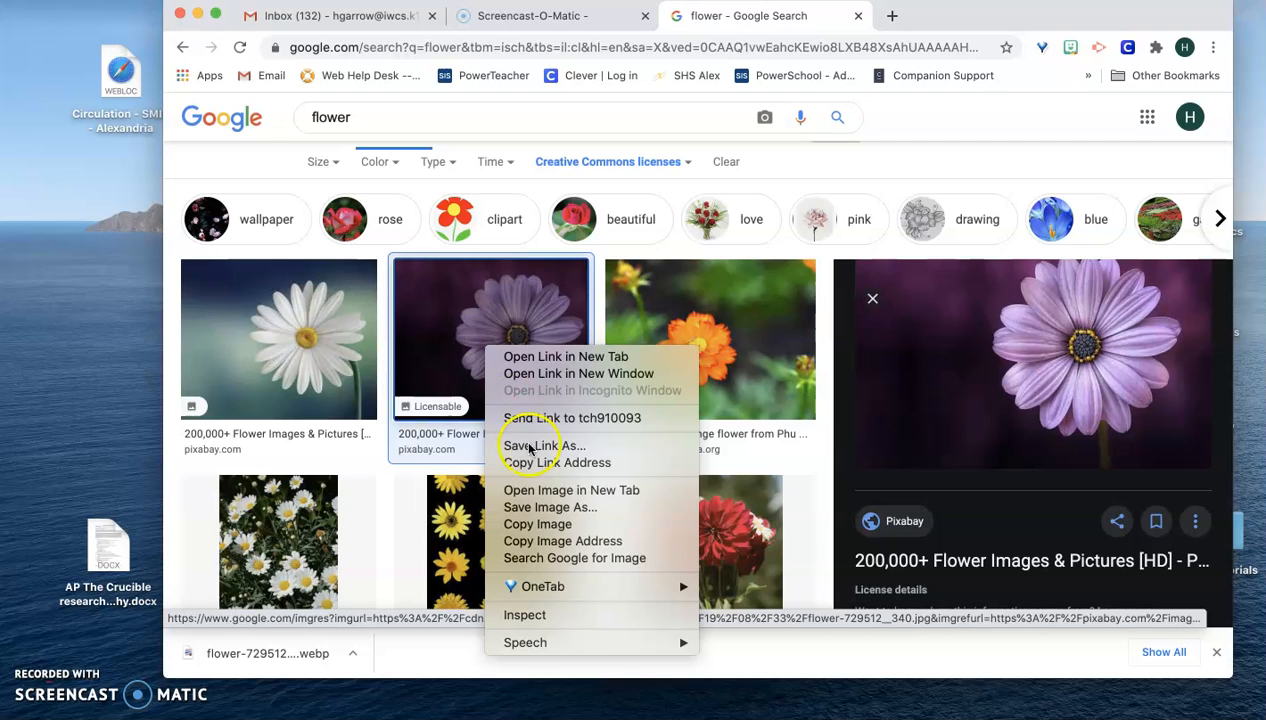
{"action": "left_click", "coordinate": [545, 509]}
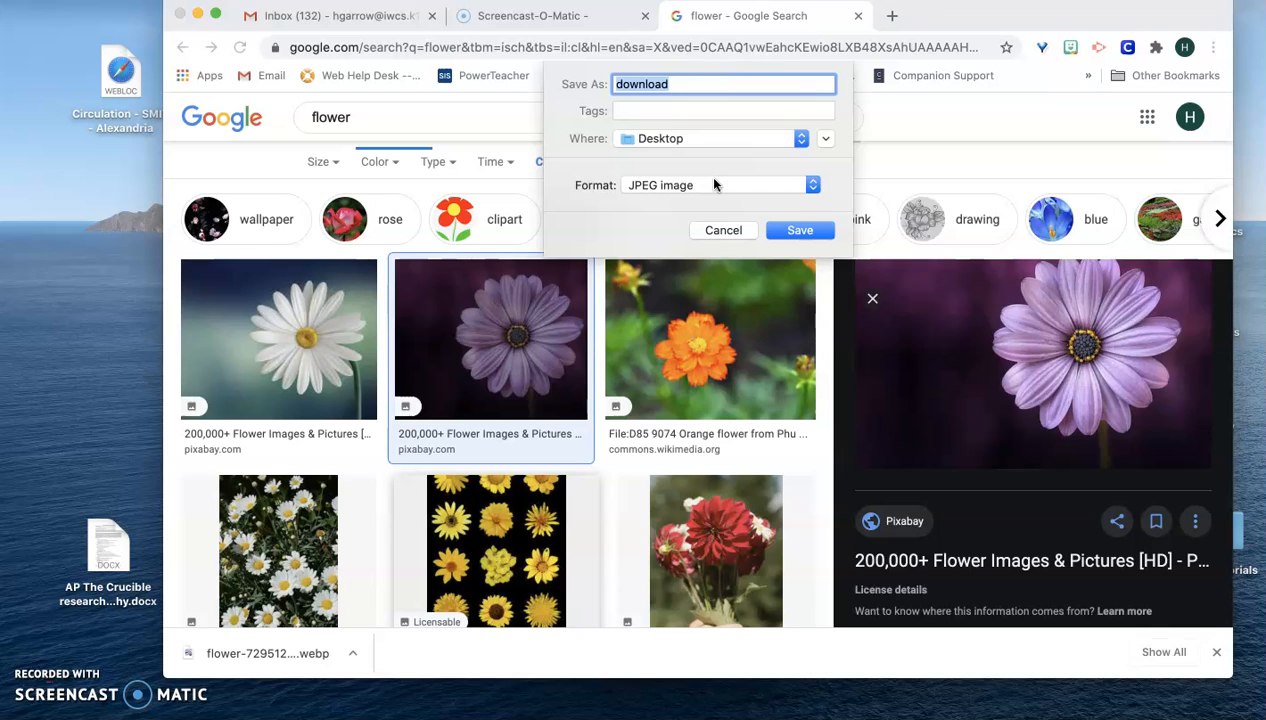
{"action": "left_click", "coordinate": [690, 106]}
{"action": "type", "text": "flower"}
{"action": "left_click", "coordinate": [784, 236]}
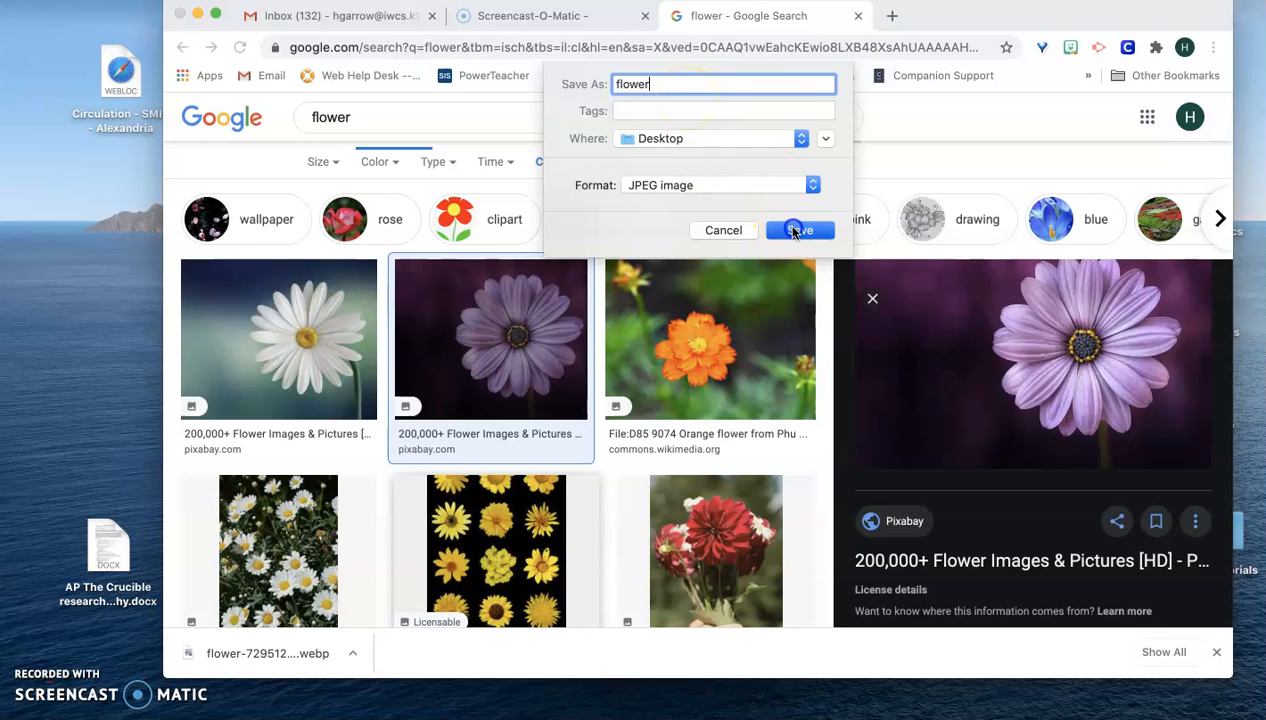
{"action": "left_click", "coordinate": [291, 668]}
{"action": "left_click_drag", "start_coordinate": [291, 673], "coordinate": [78, 354]}
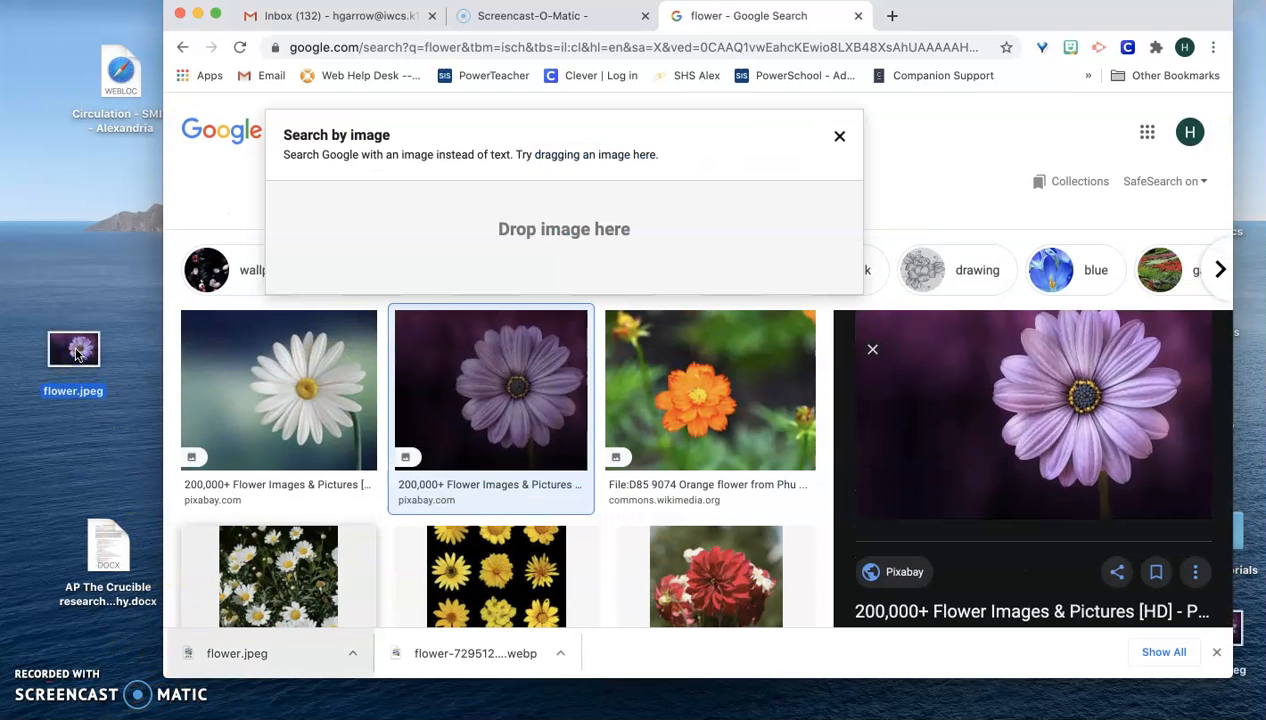
Step: Switch to iMovie and import flower.jpeg from the Desktop into the Practice pics event, allowing access to the Desktop folder
{"action": "left_click", "coordinate": [197, 14]}
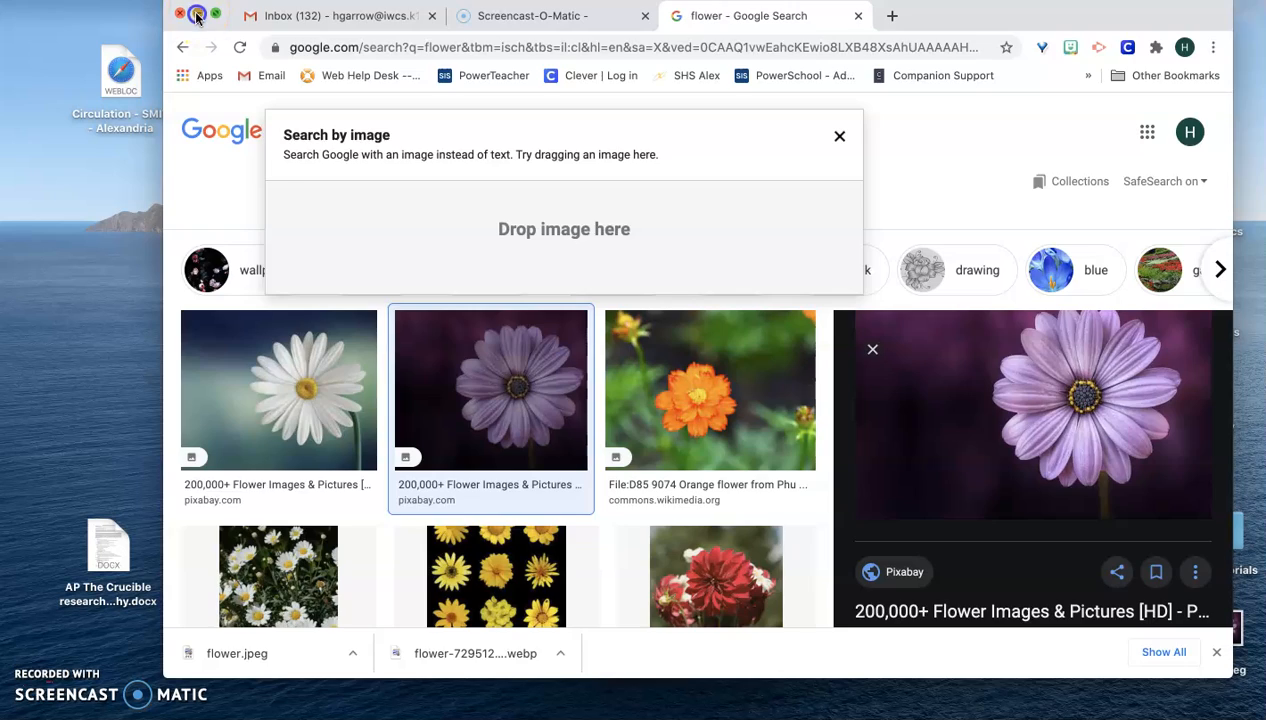
{"action": "left_click", "coordinate": [904, 714]}
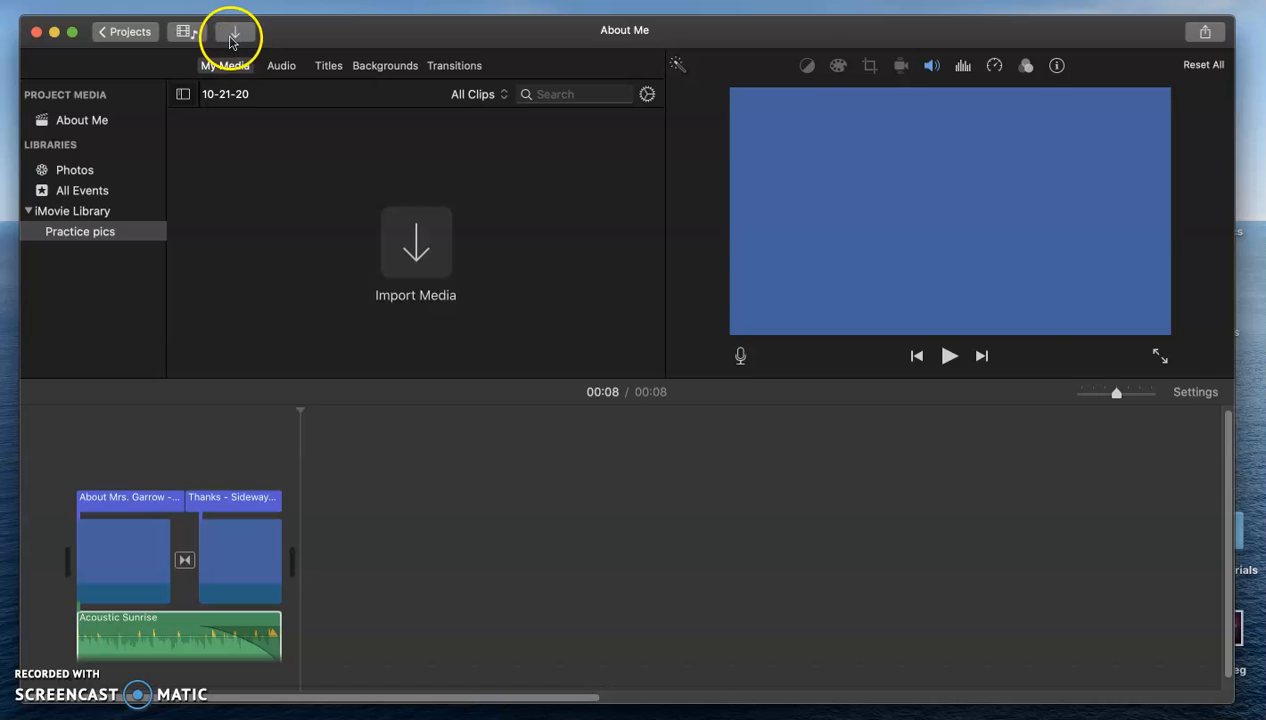
{"action": "left_click", "coordinate": [416, 244]}
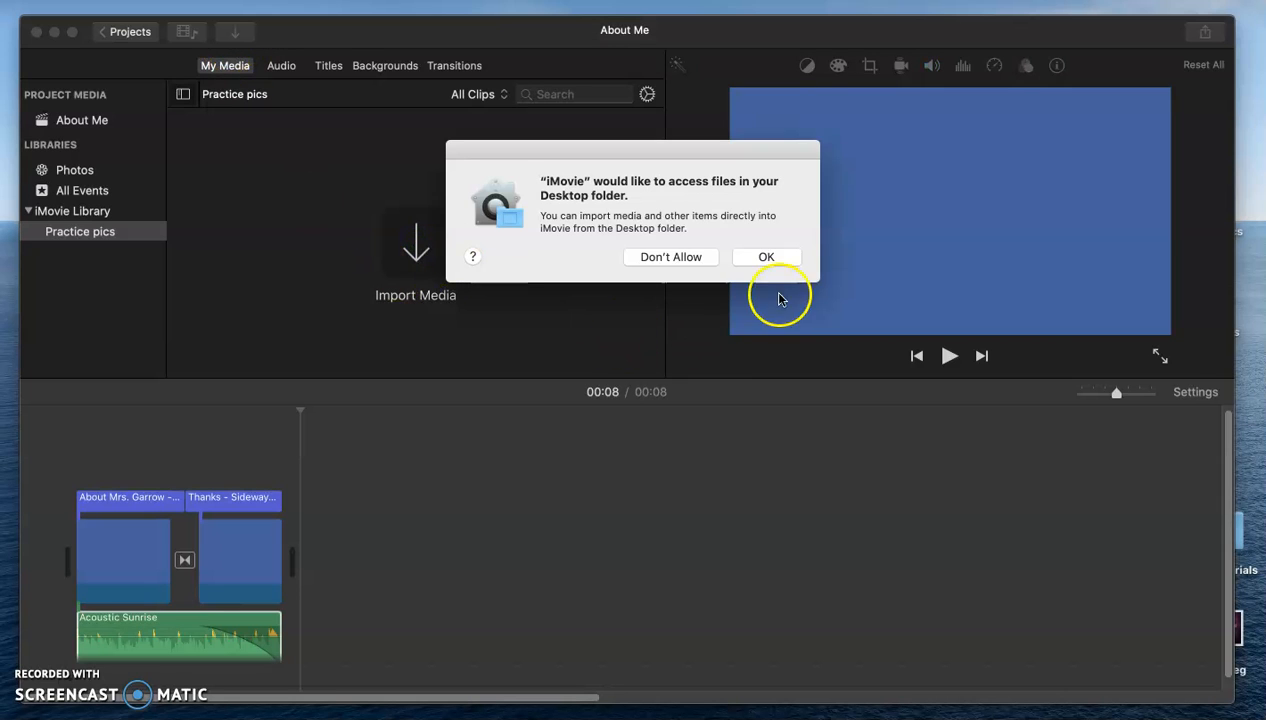
{"action": "left_click", "coordinate": [766, 257]}
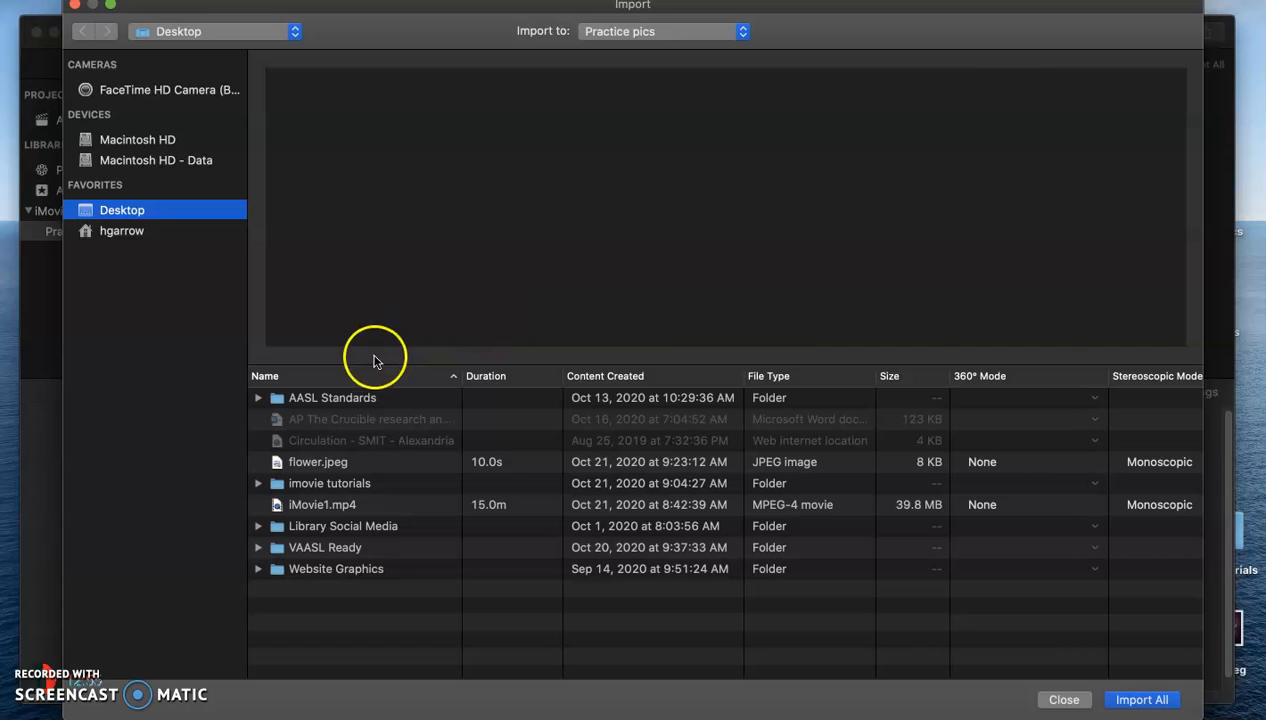
{"action": "left_click", "coordinate": [311, 465]}
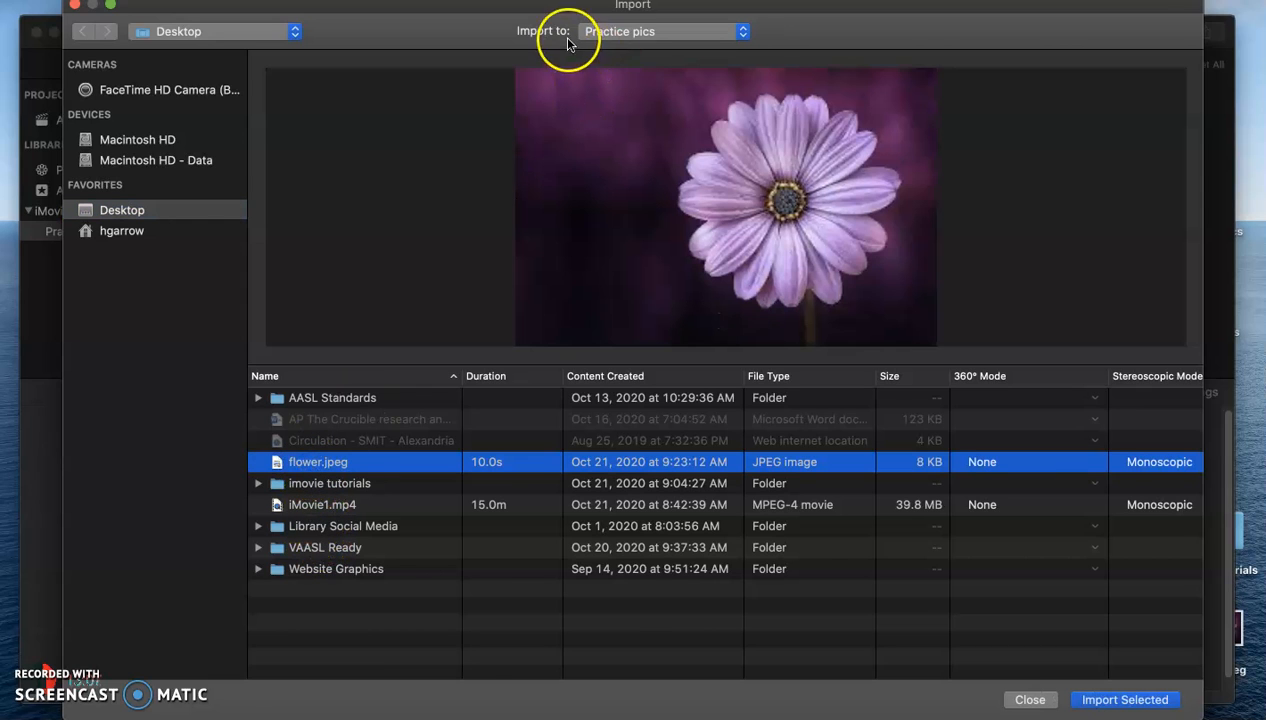
{"action": "left_click", "coordinate": [1088, 702]}
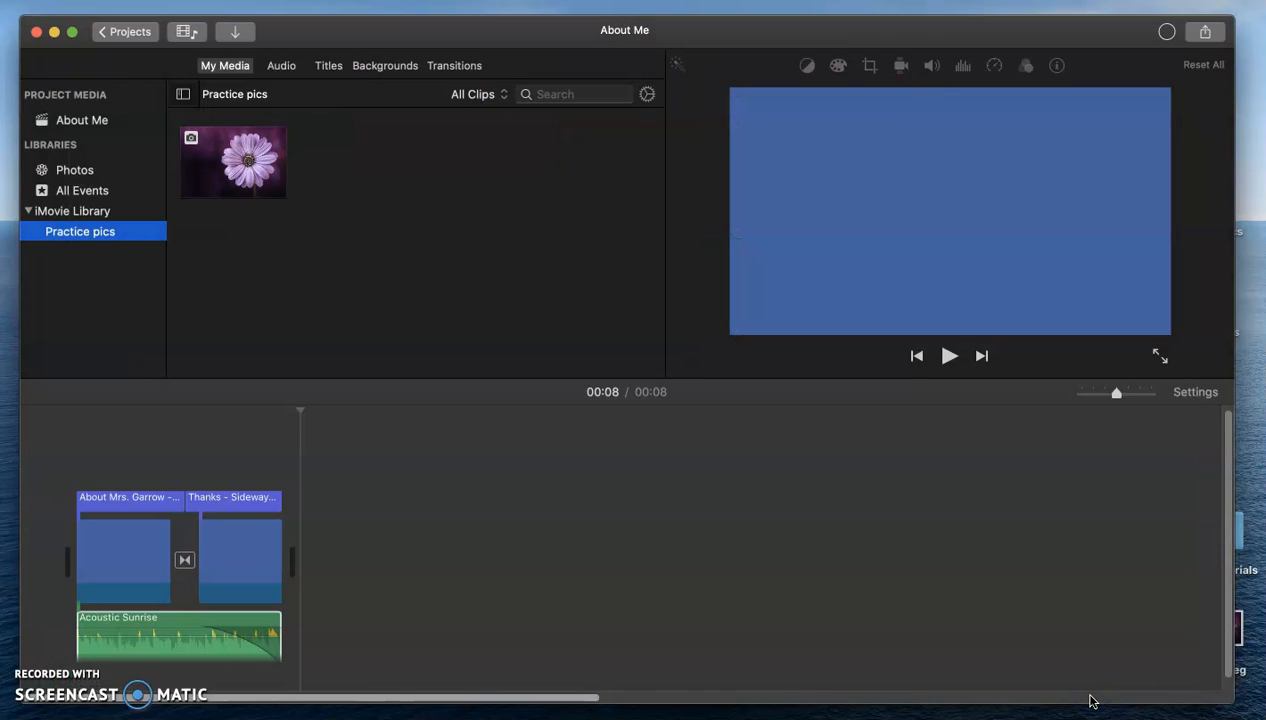
Step: Add the flower picture from Practice pics to the end of the timeline and delete that clip again
{"action": "left_click", "coordinate": [226, 194]}
{"action": "left_click", "coordinate": [240, 163]}
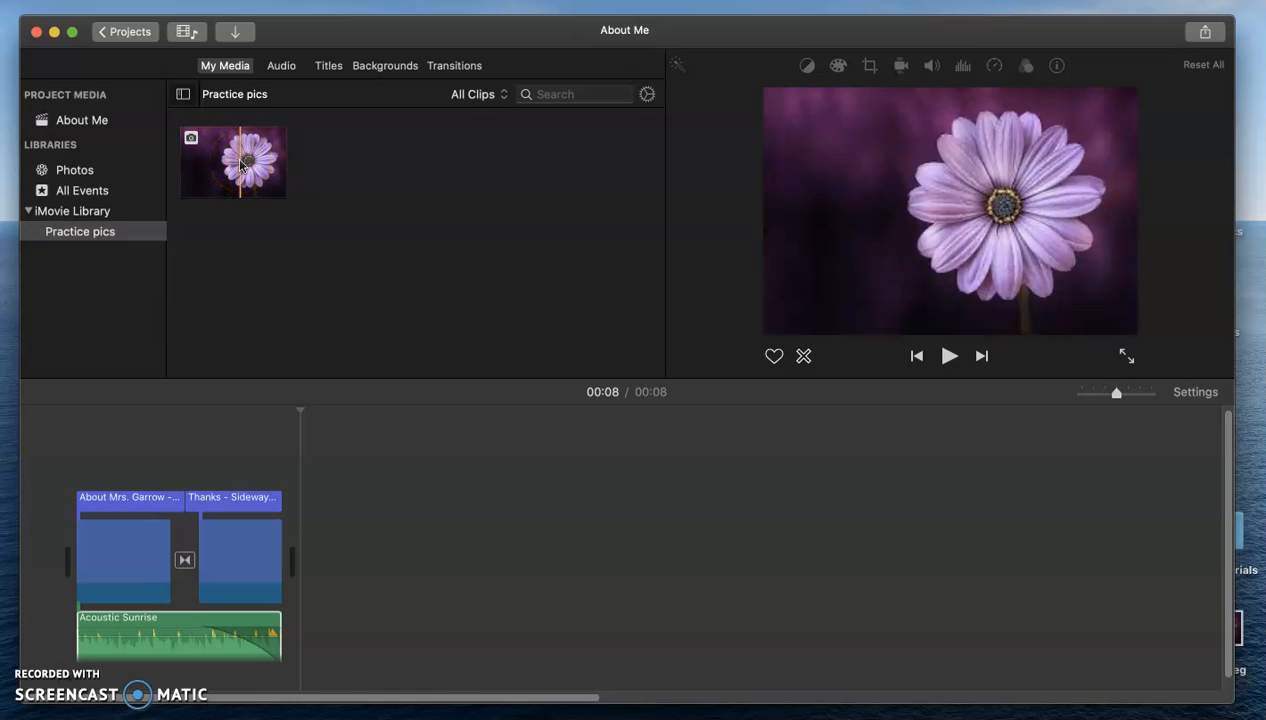
{"action": "left_click", "coordinate": [205, 164]}
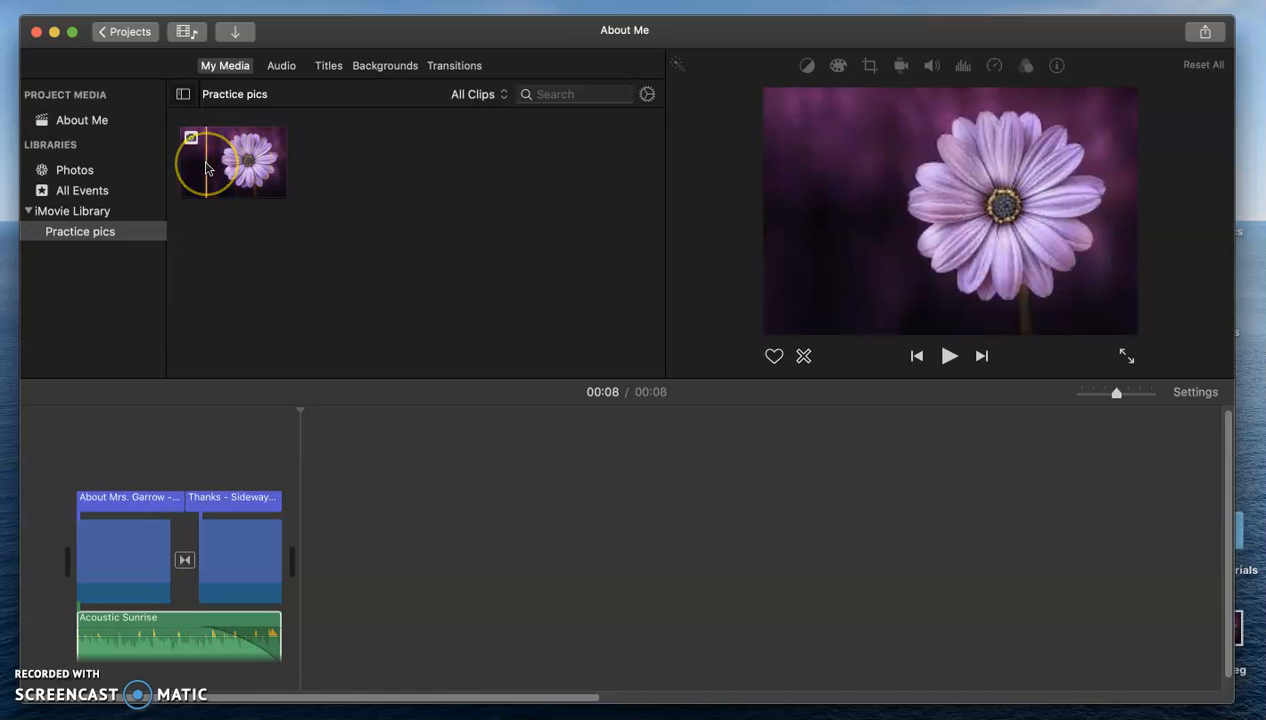
{"action": "left_click_drag", "start_coordinate": [205, 164], "coordinate": [227, 165]}
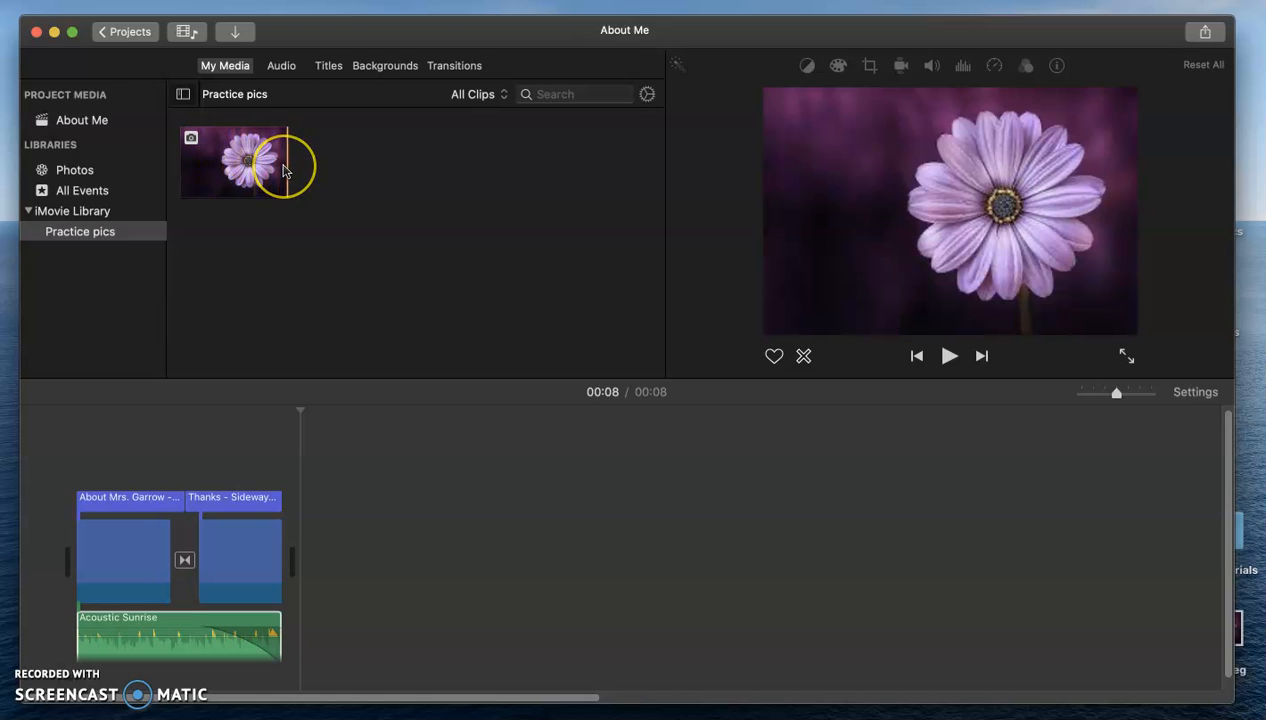
{"action": "left_click", "coordinate": [268, 164]}
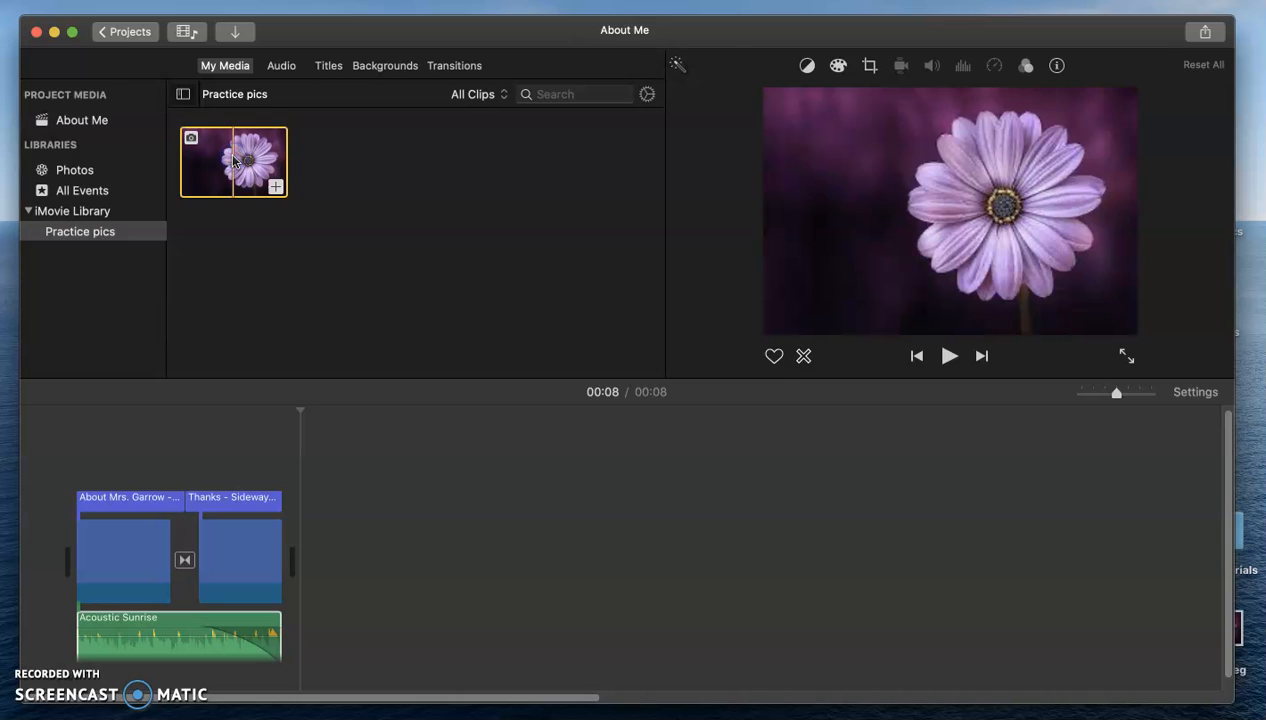
{"action": "left_click", "coordinate": [275, 187]}
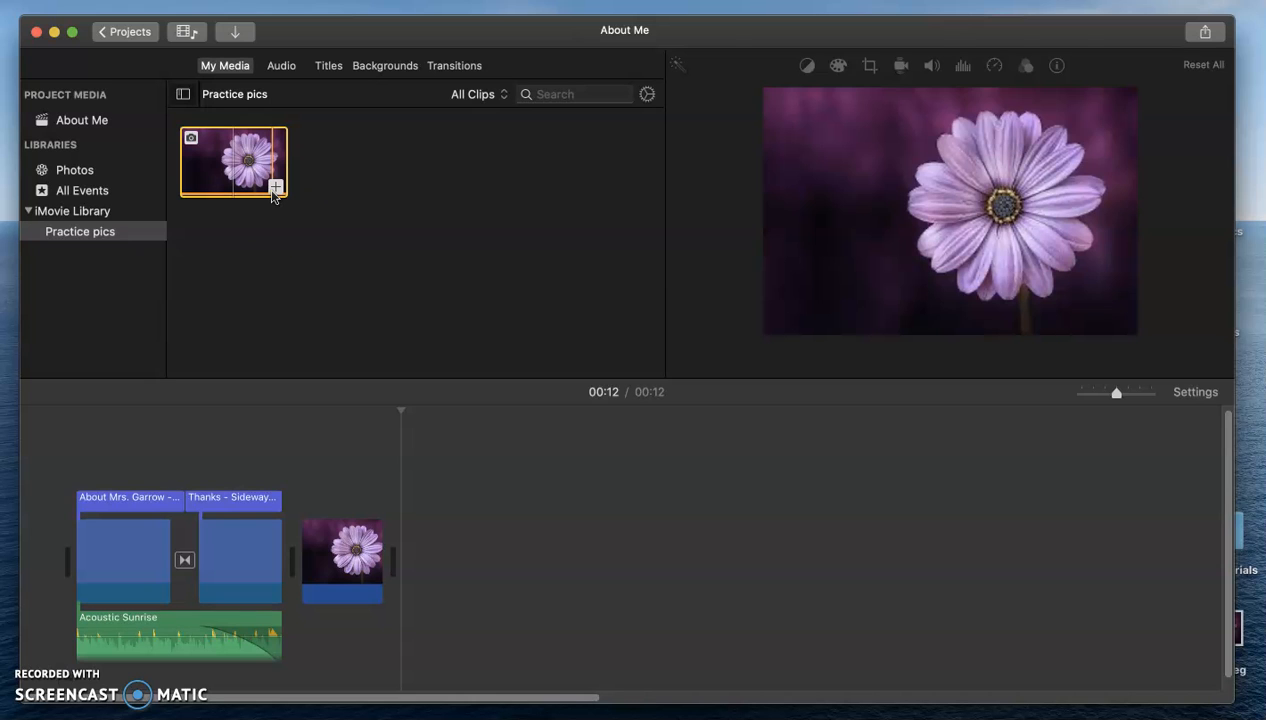
{"action": "left_click", "coordinate": [352, 552]}
{"action": "key", "text": "Delete"}
Step: Insert the flower picture from Practice pics between the two blue title backgrounds in the timeline
{"action": "left_click", "coordinate": [339, 528]}
{"action": "left_click", "coordinate": [251, 157]}
{"action": "left_click_drag", "start_coordinate": [245, 163], "coordinate": [188, 563]}
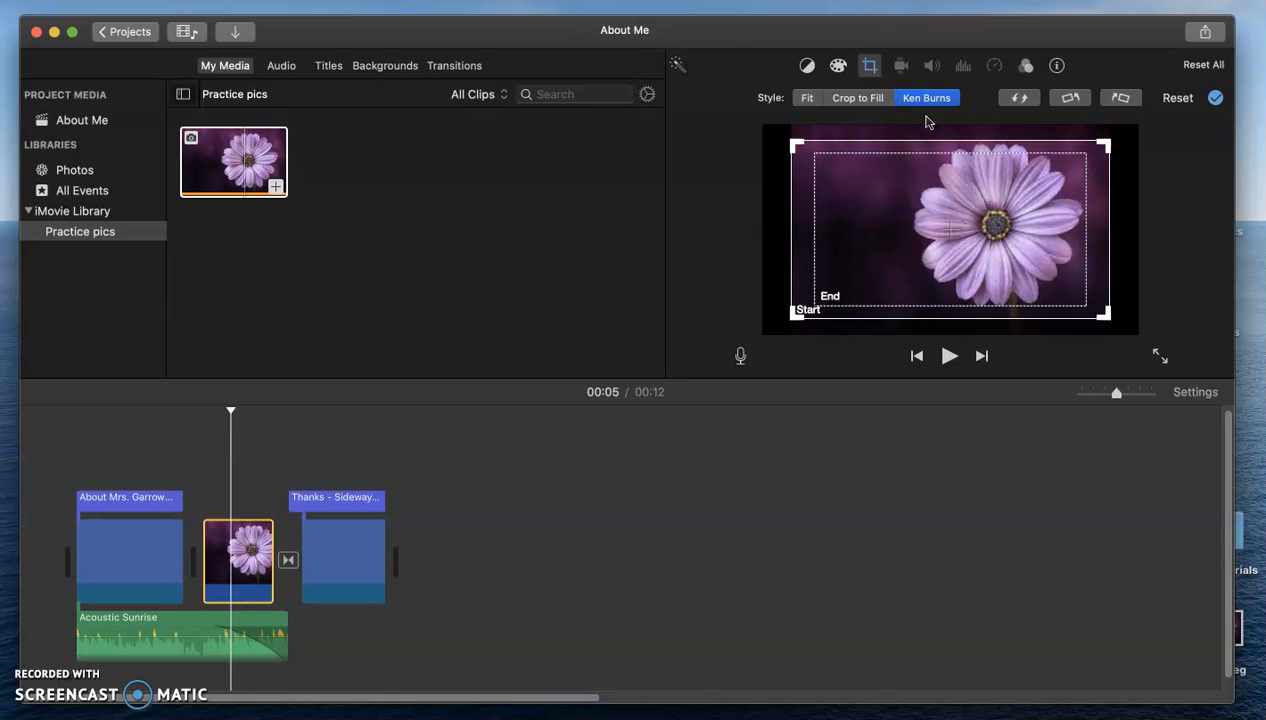
Step: Accept the flower clip's Ken Burns framing and play the movie from the opening title to preview its motion
{"action": "left_click", "coordinate": [1215, 97]}
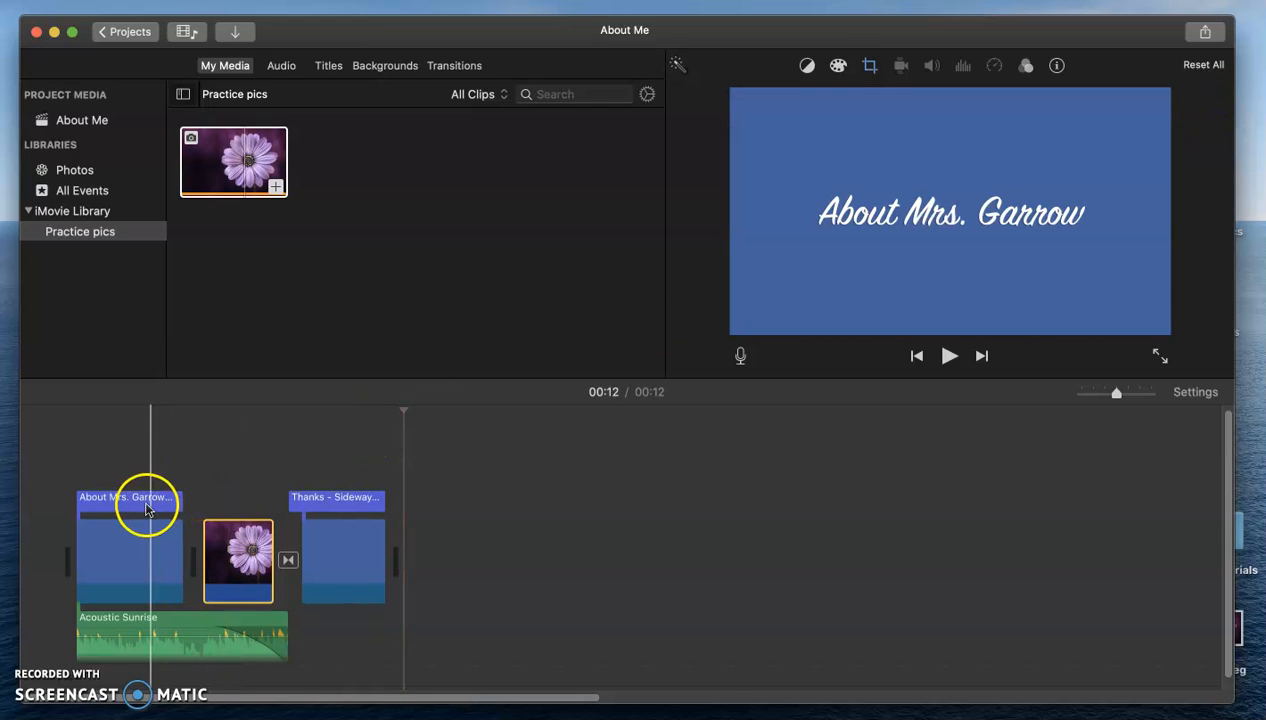
{"action": "key", "text": "space"}
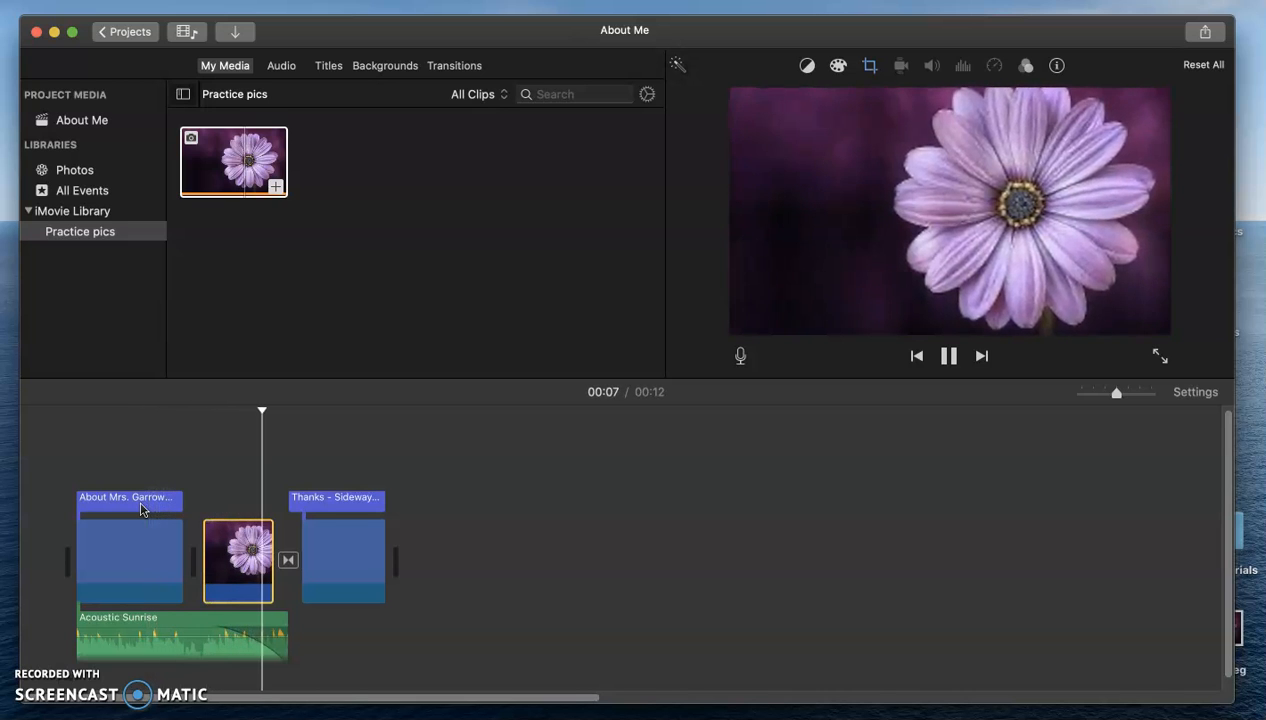
{"action": "key", "text": "space"}
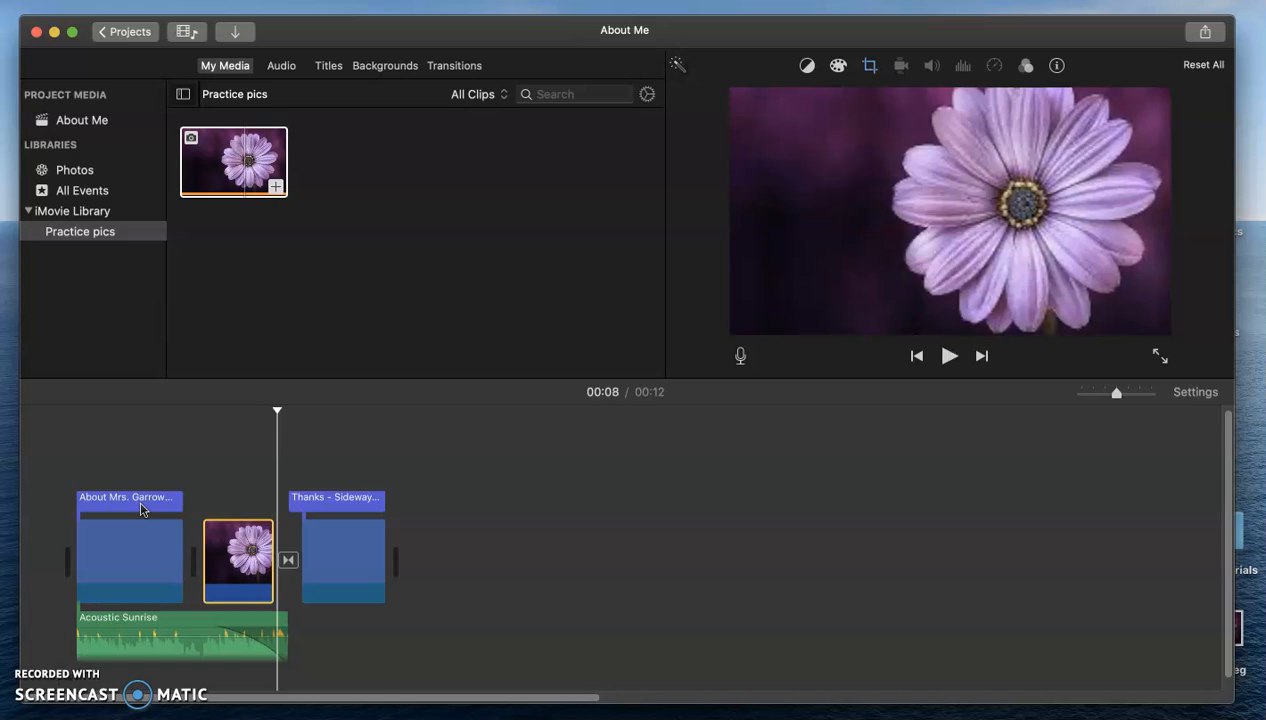
Step: Set the flower clip's crop style to Crop to Fill and frame it closely around the blossom
{"action": "left_click", "coordinate": [221, 556]}
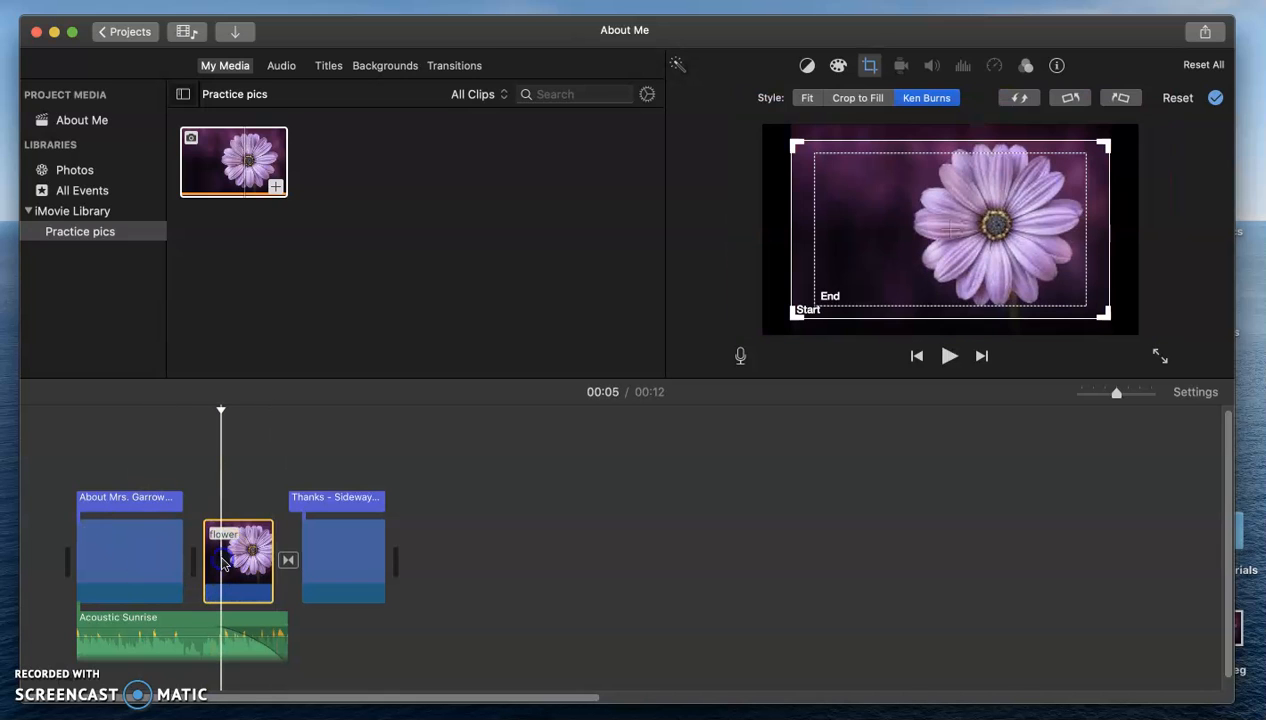
{"action": "left_click", "coordinate": [813, 97]}
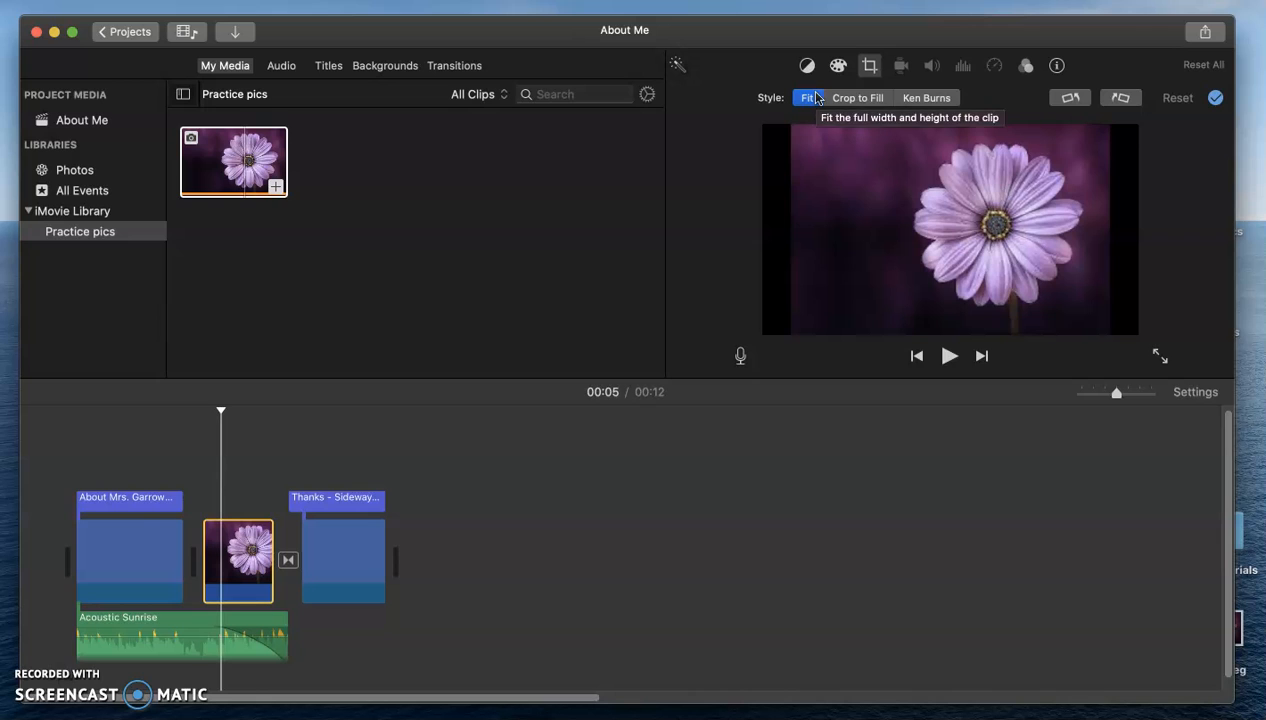
{"action": "left_click", "coordinate": [850, 97]}
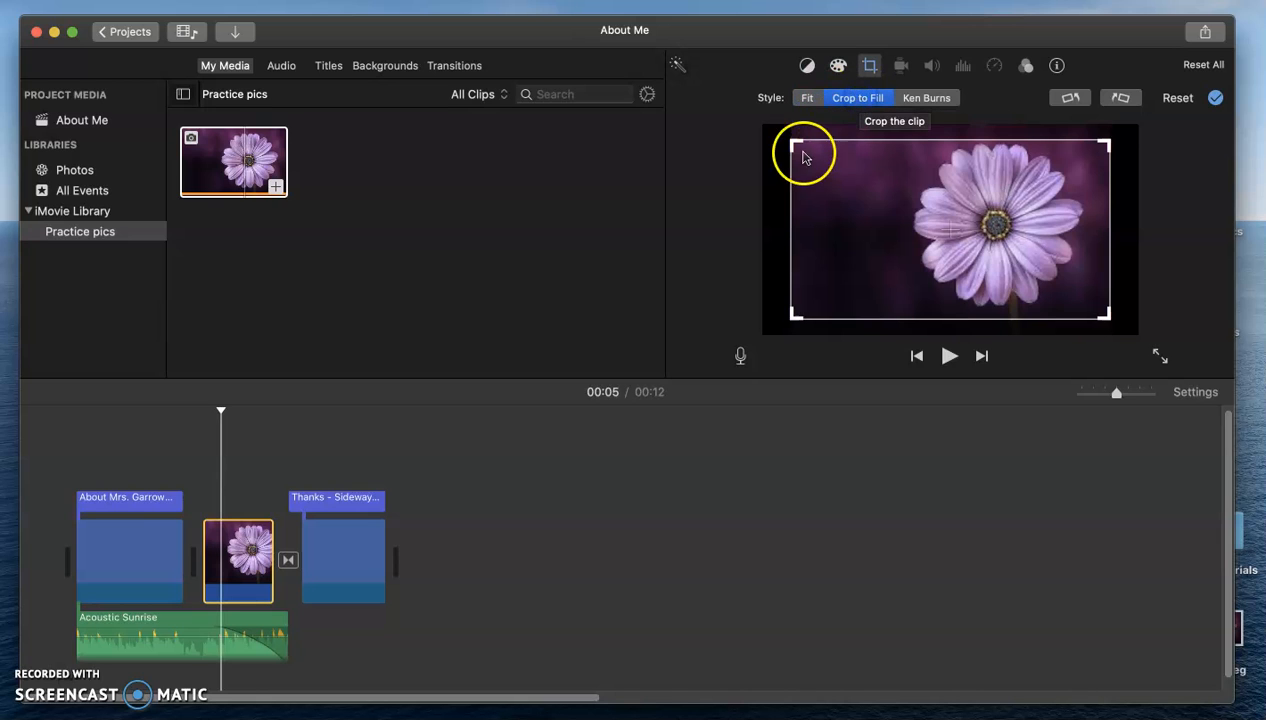
{"action": "left_click_drag", "start_coordinate": [795, 145], "coordinate": [862, 147]}
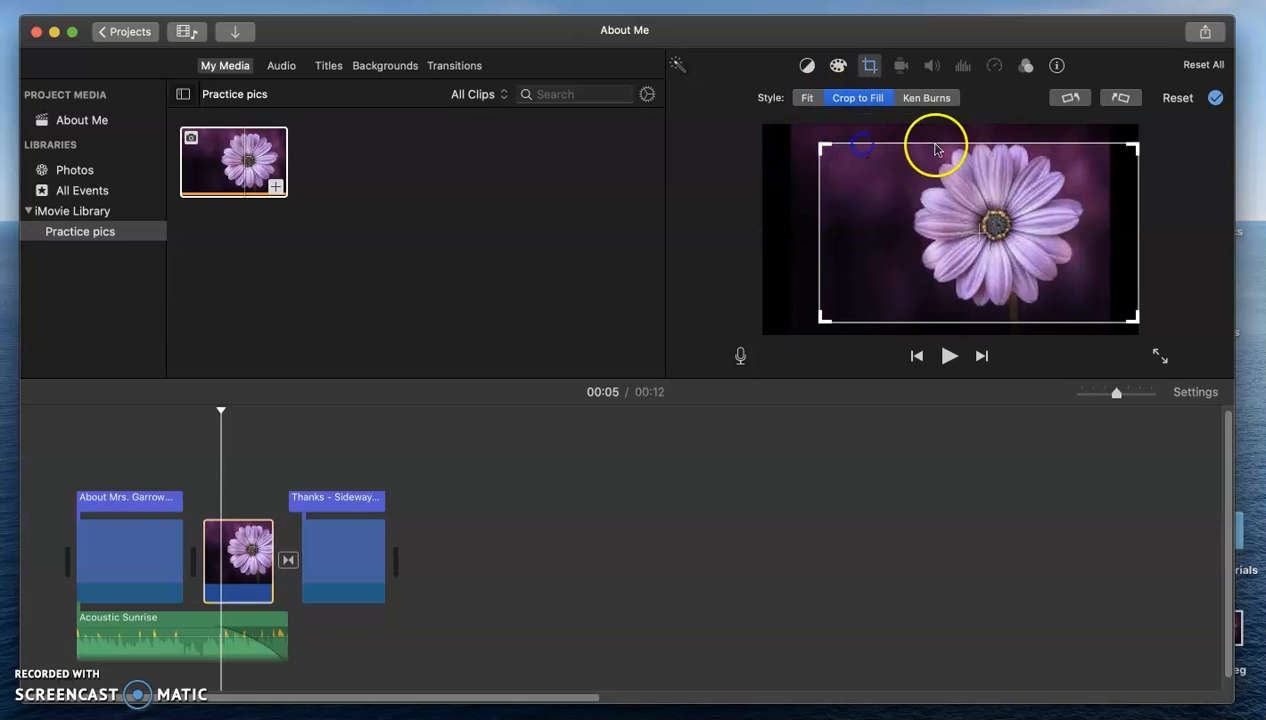
{"action": "left_click_drag", "start_coordinate": [1136, 148], "coordinate": [1060, 170]}
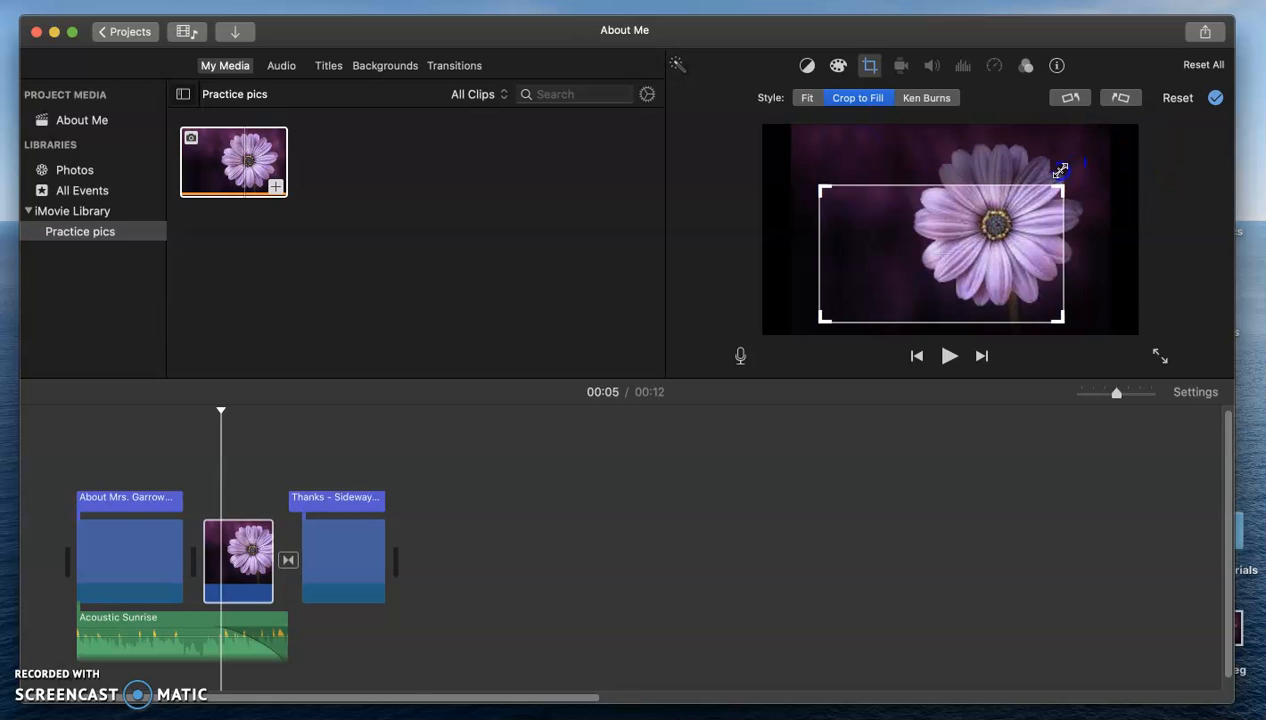
{"action": "left_click_drag", "start_coordinate": [904, 263], "coordinate": [926, 245]}
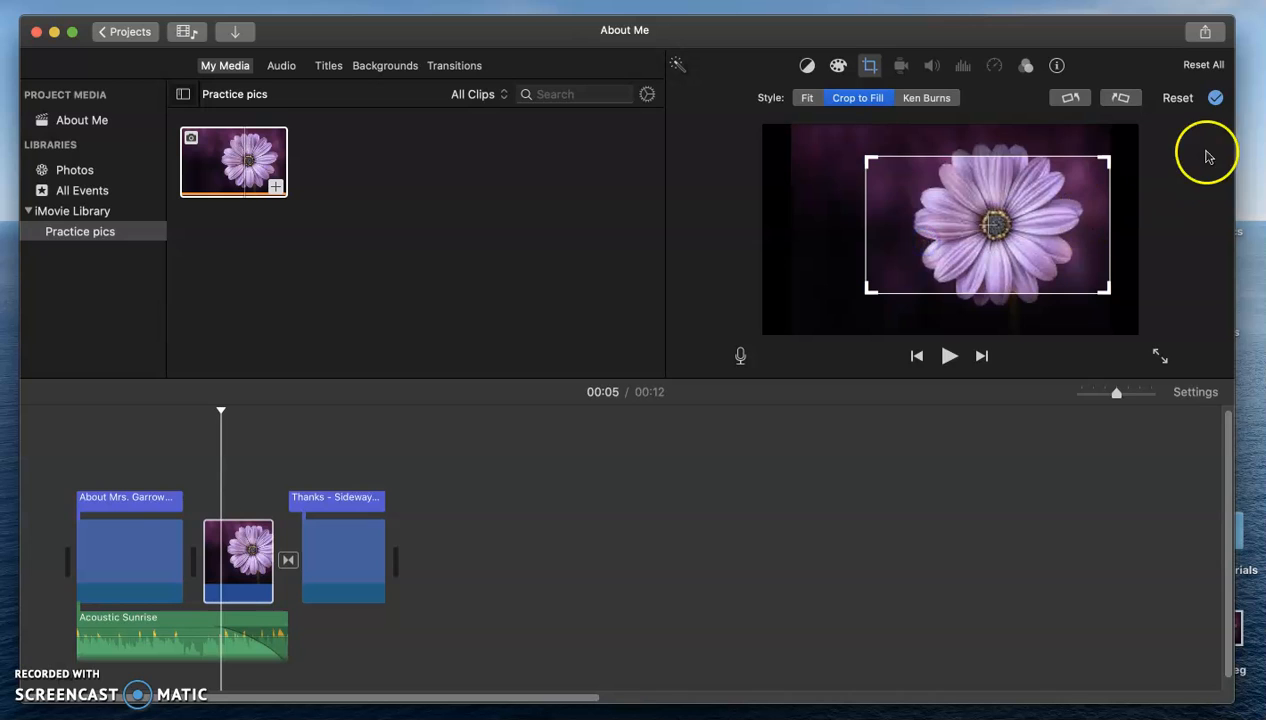
{"action": "left_click", "coordinate": [1215, 99]}
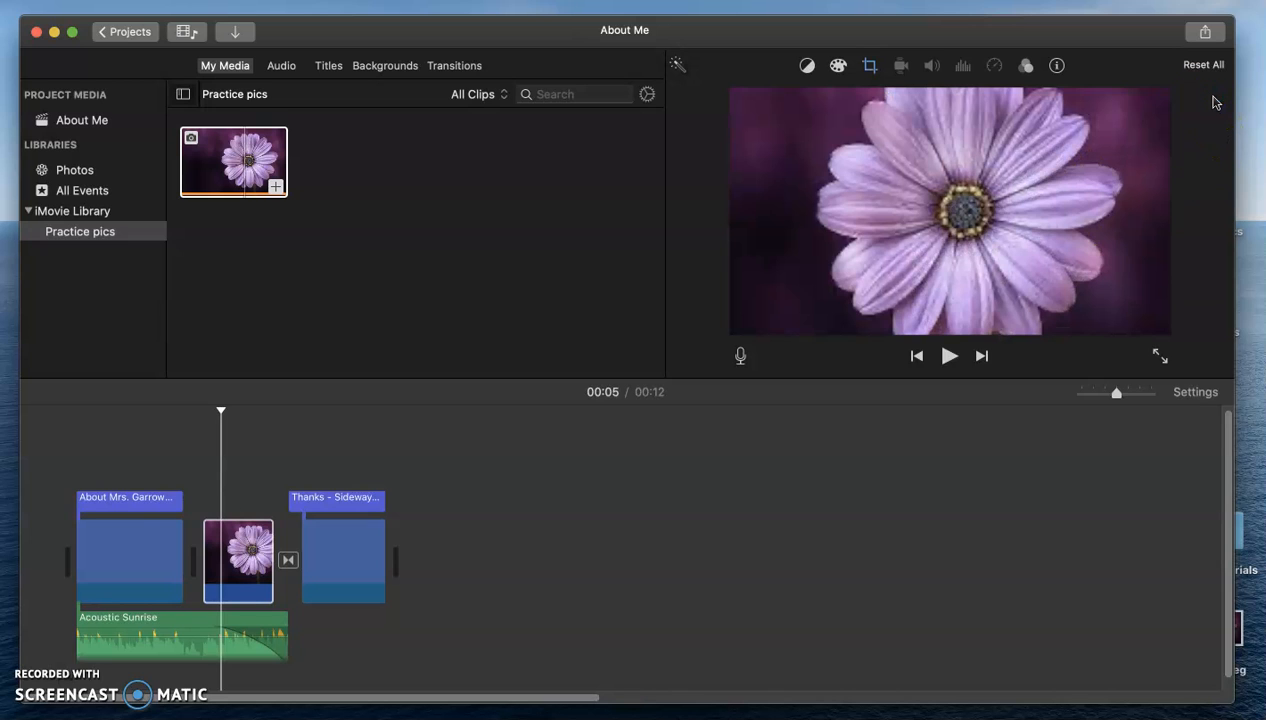
Step: Check the flower clip's duration in its information and play the movie through the cropped picture
{"action": "left_click", "coordinate": [1056, 66]}
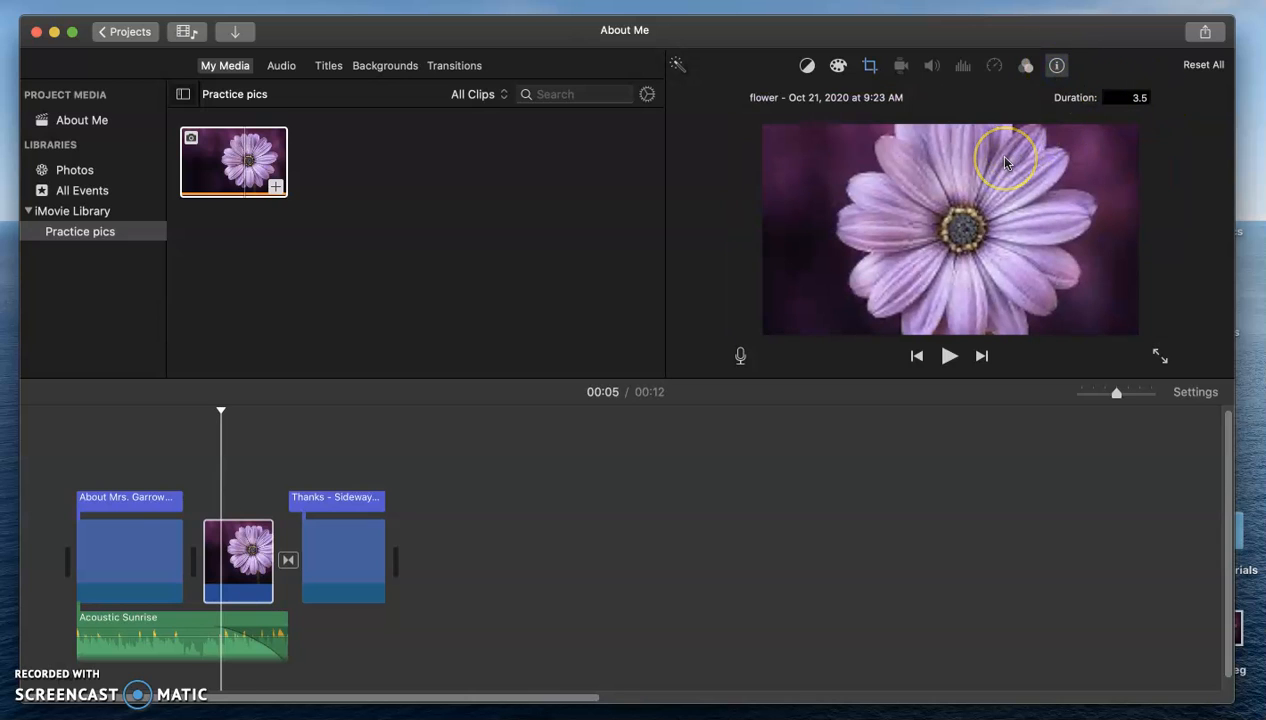
{"action": "left_click", "coordinate": [586, 425]}
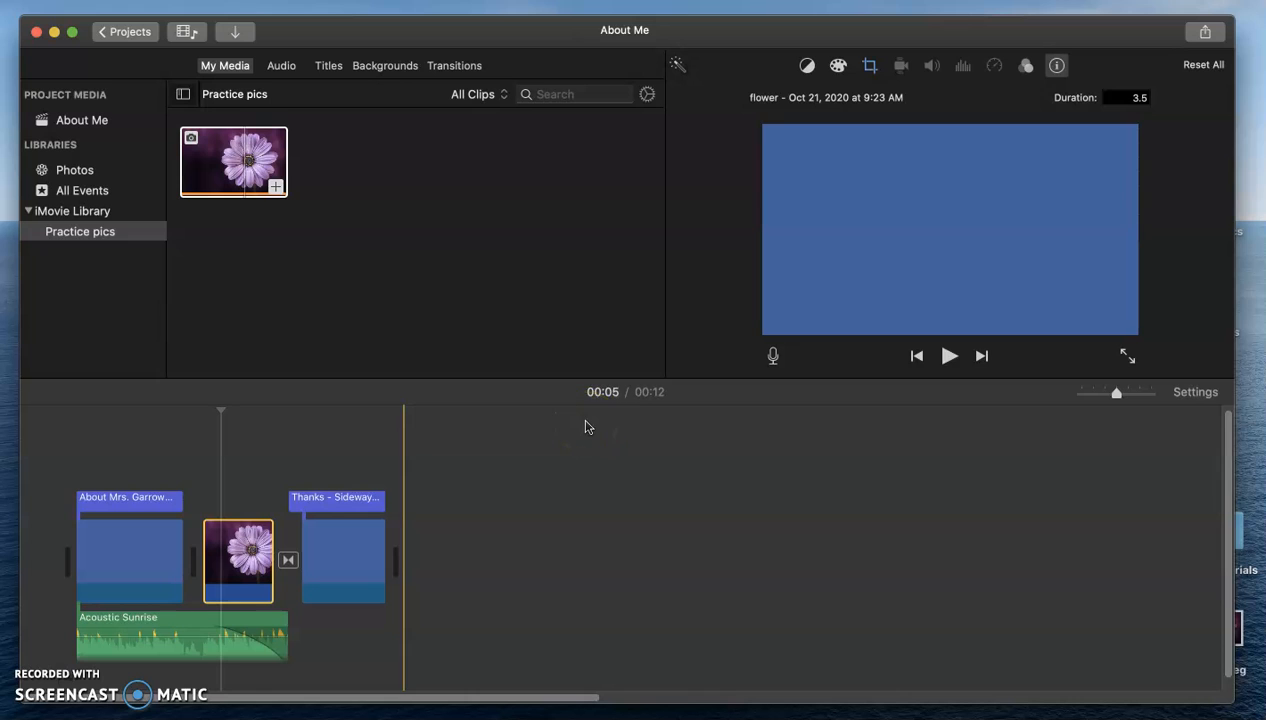
{"action": "key", "text": "space"}
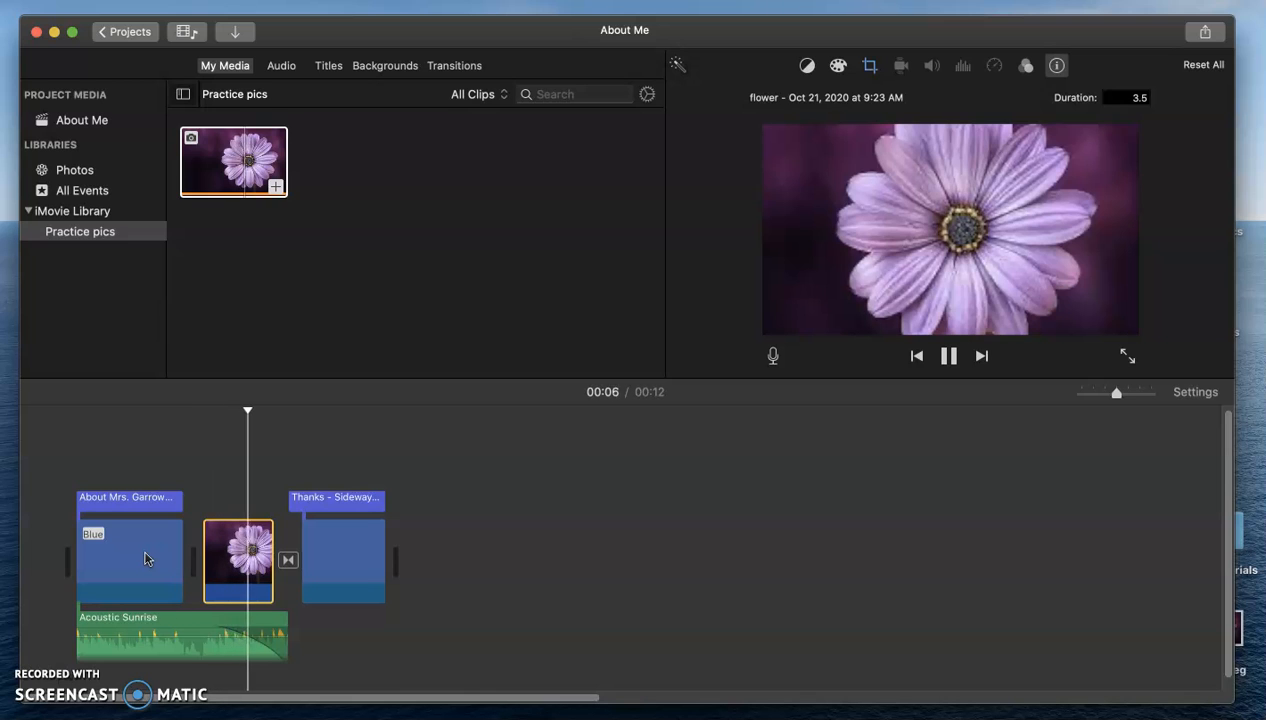
{"action": "key", "text": "space"}
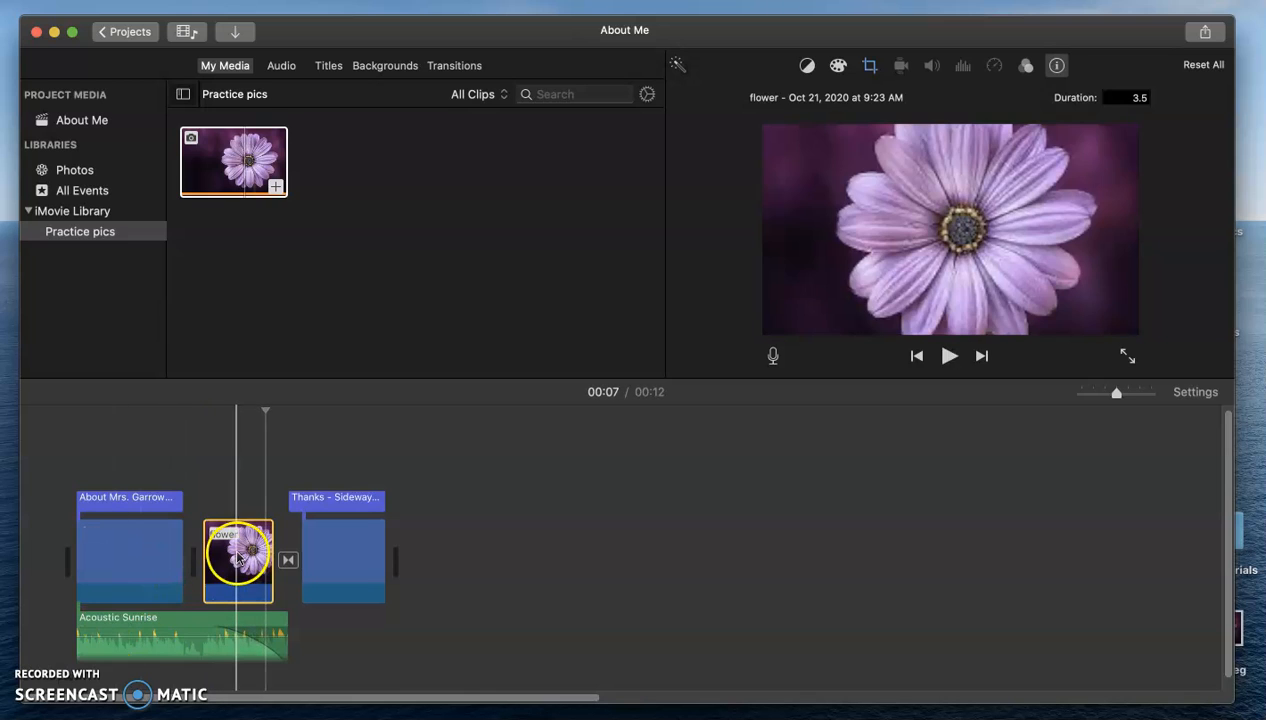
Step: Set the flower clip to Ken Burns with its start frame toward the picture's upper left and end frame toward the lower right, then preview it
{"action": "left_click", "coordinate": [237, 556]}
{"action": "left_click", "coordinate": [916, 99]}
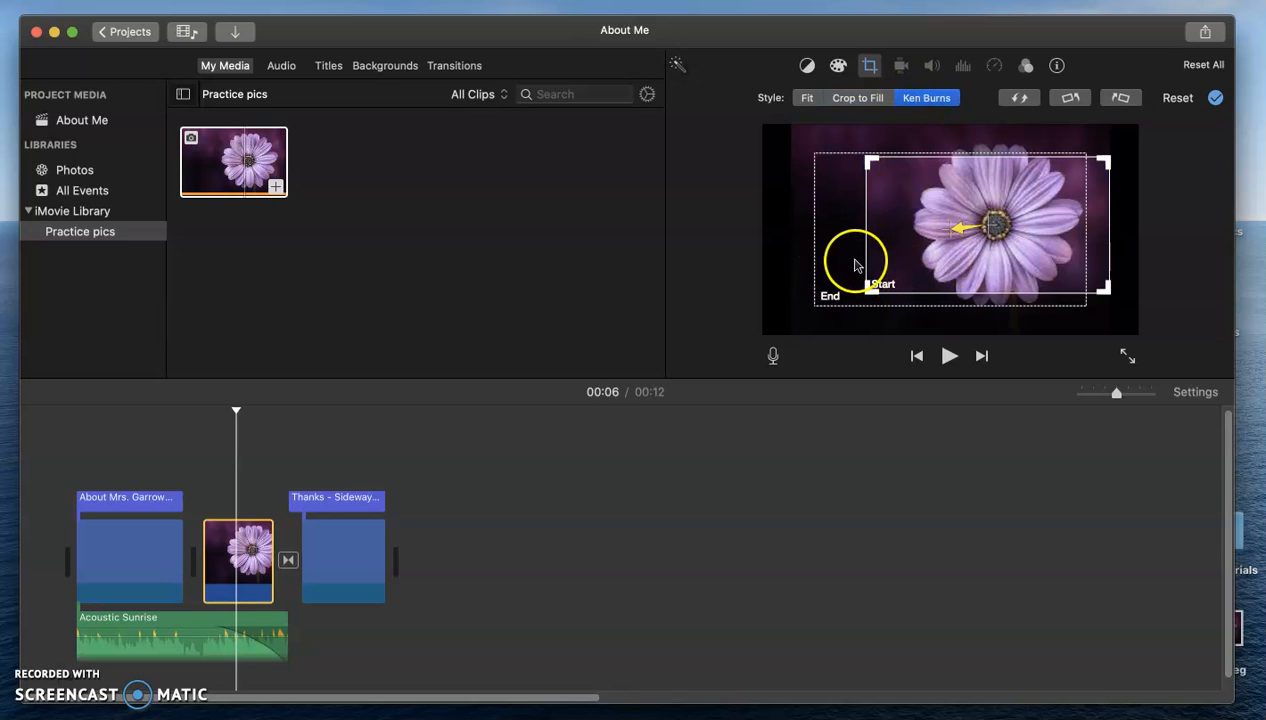
{"action": "left_click_drag", "start_coordinate": [933, 250], "coordinate": [893, 215]}
{"action": "left_click", "coordinate": [897, 286]}
{"action": "left_click_drag", "start_coordinate": [900, 286], "coordinate": [955, 311]}
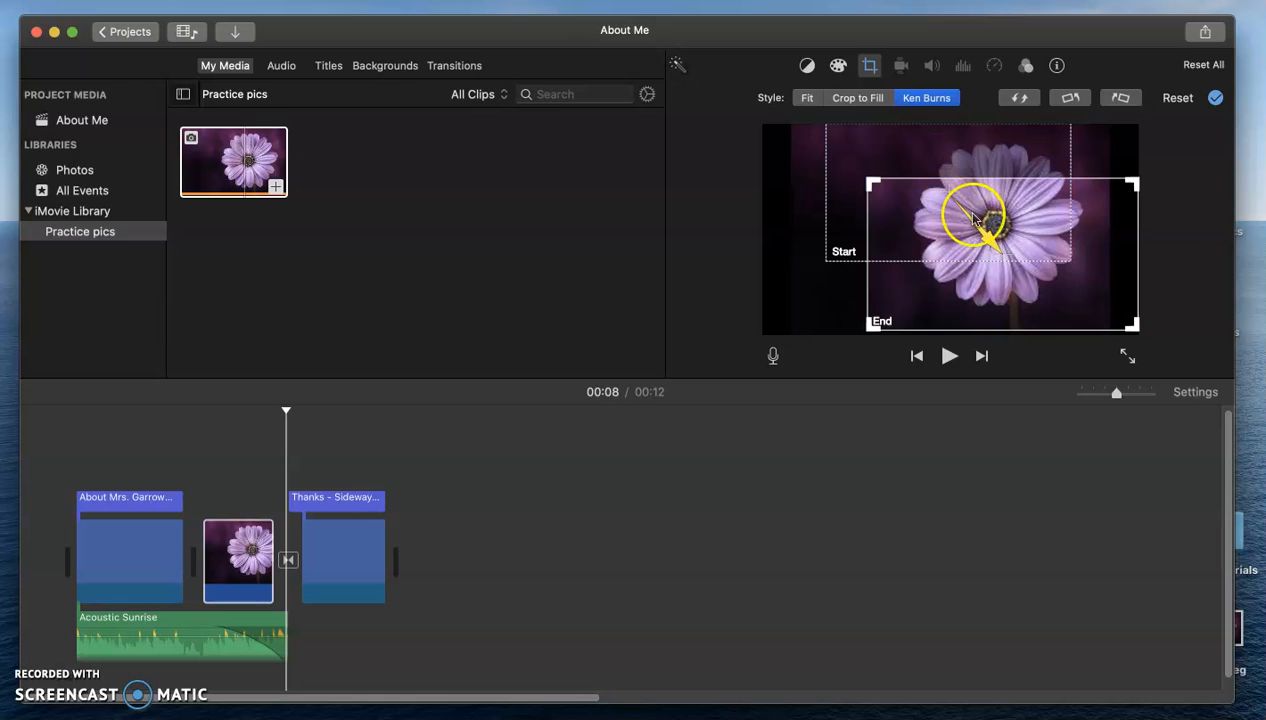
{"action": "left_click", "coordinate": [1215, 97]}
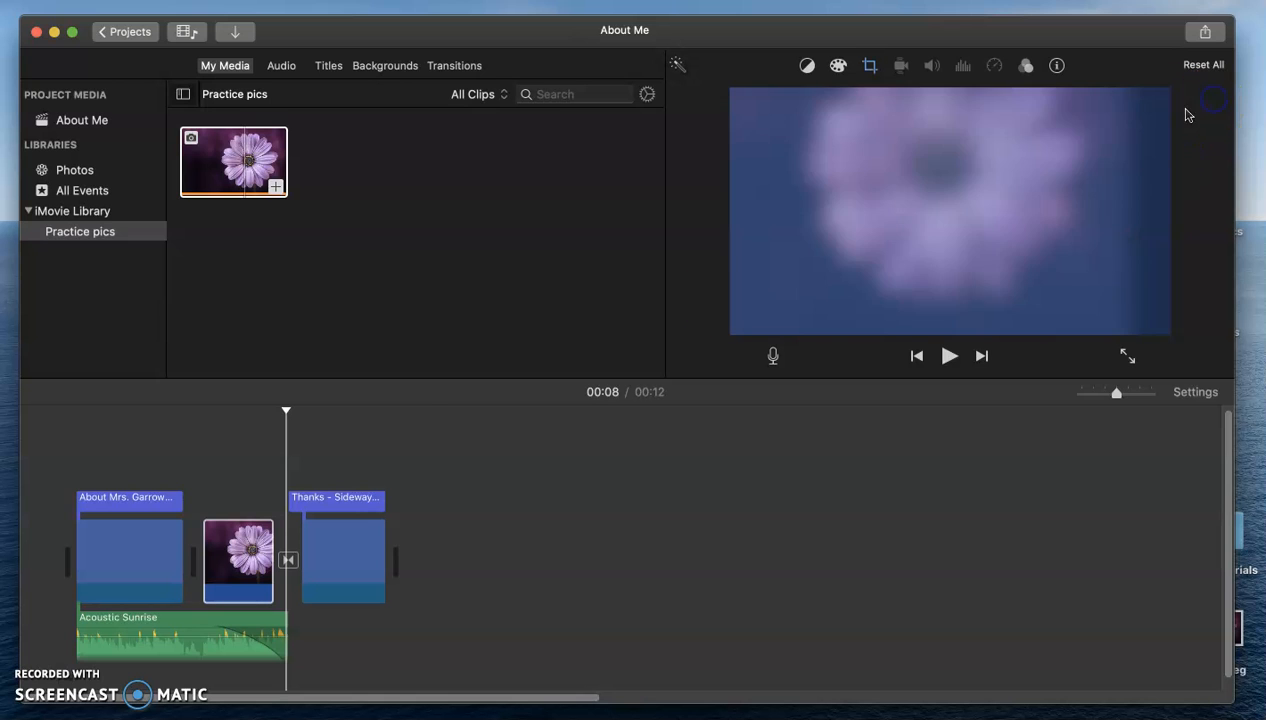
{"action": "left_click", "coordinate": [190, 550]}
{"action": "key", "text": "space"}
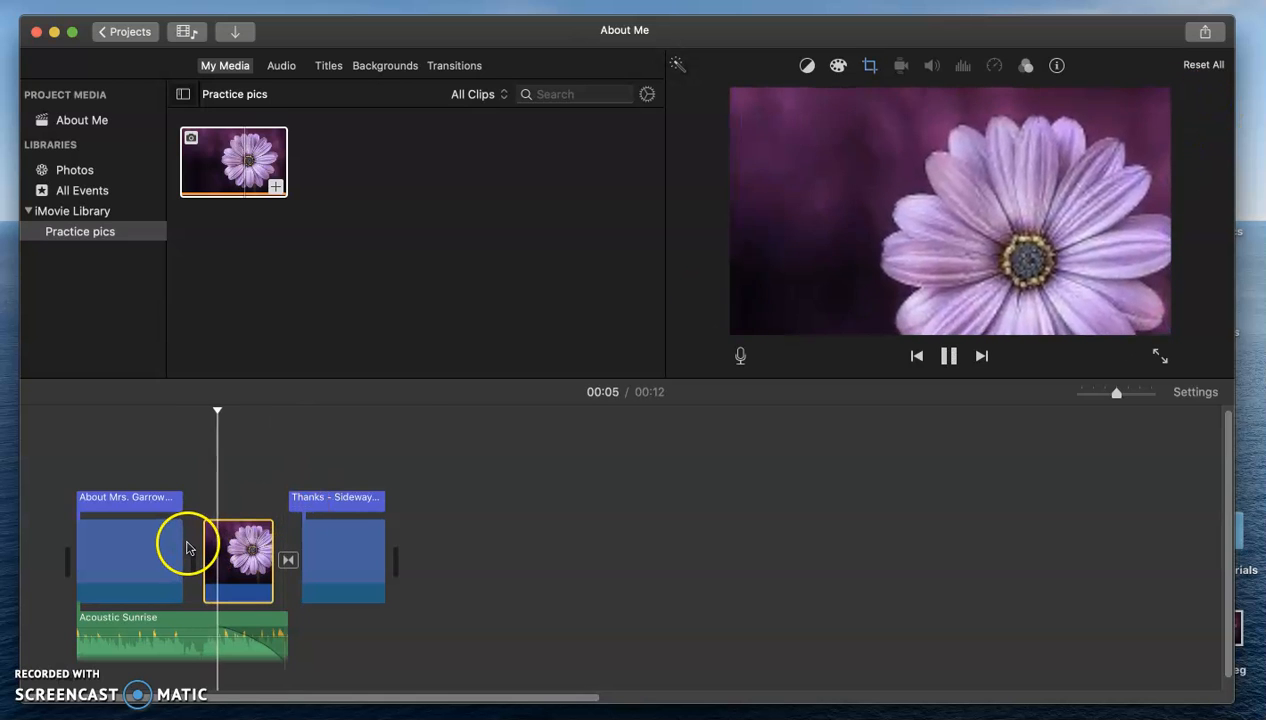